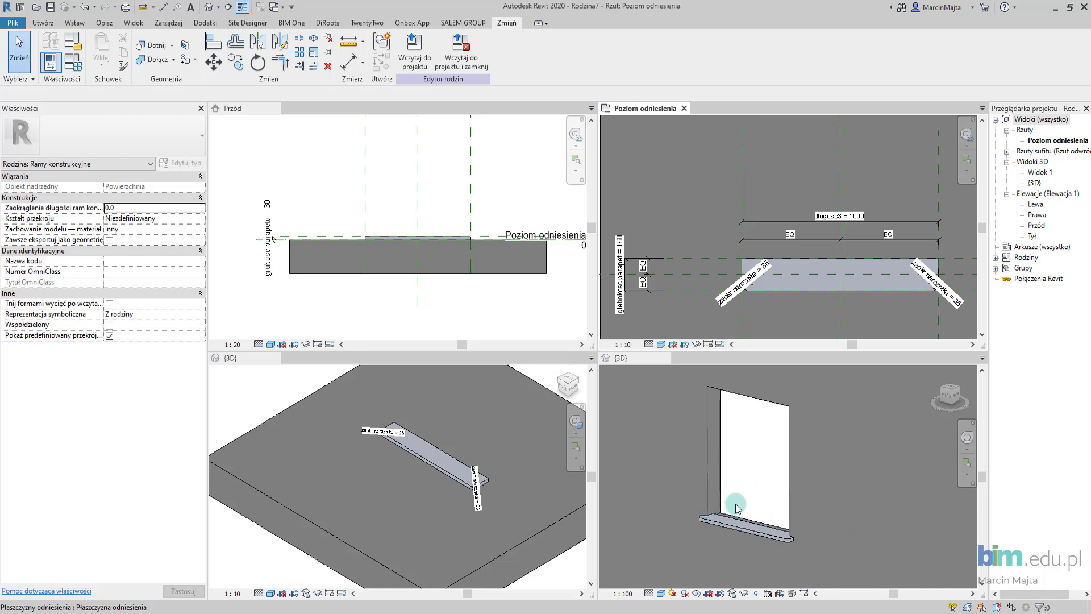
- Close all Rodzina7 family views without saving, returning to Projekt2's 3D view
scroll(735, 475, down, 1)
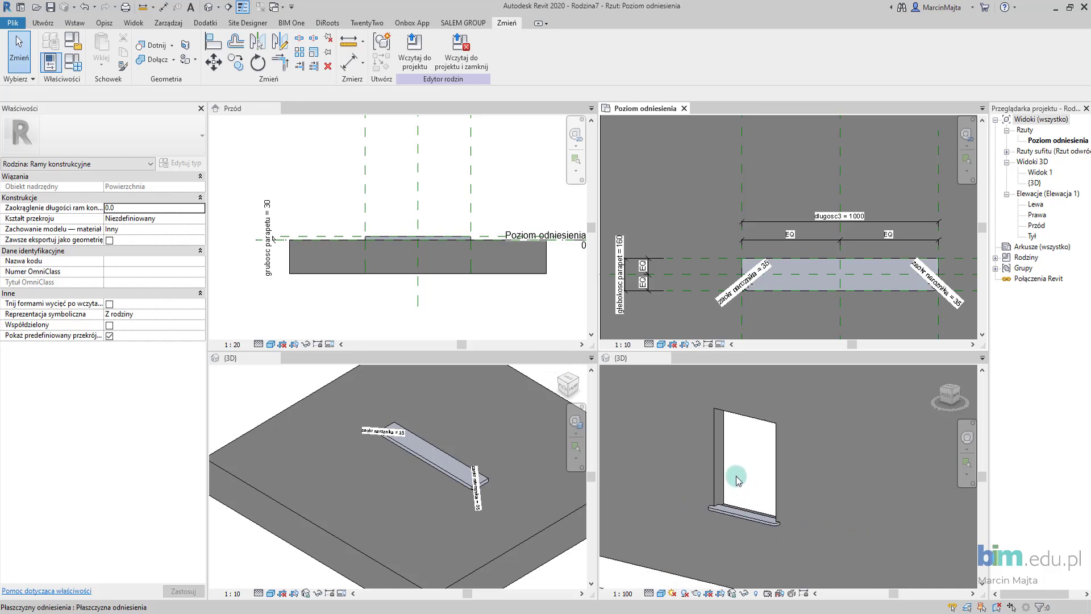
scroll(735, 468, up, 1)
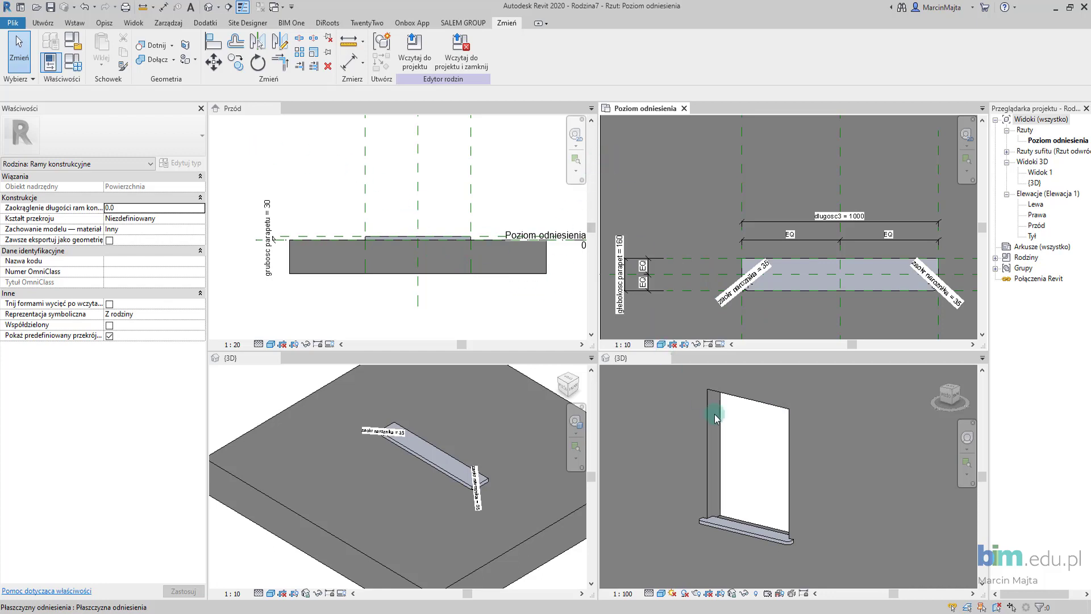
click(685, 108)
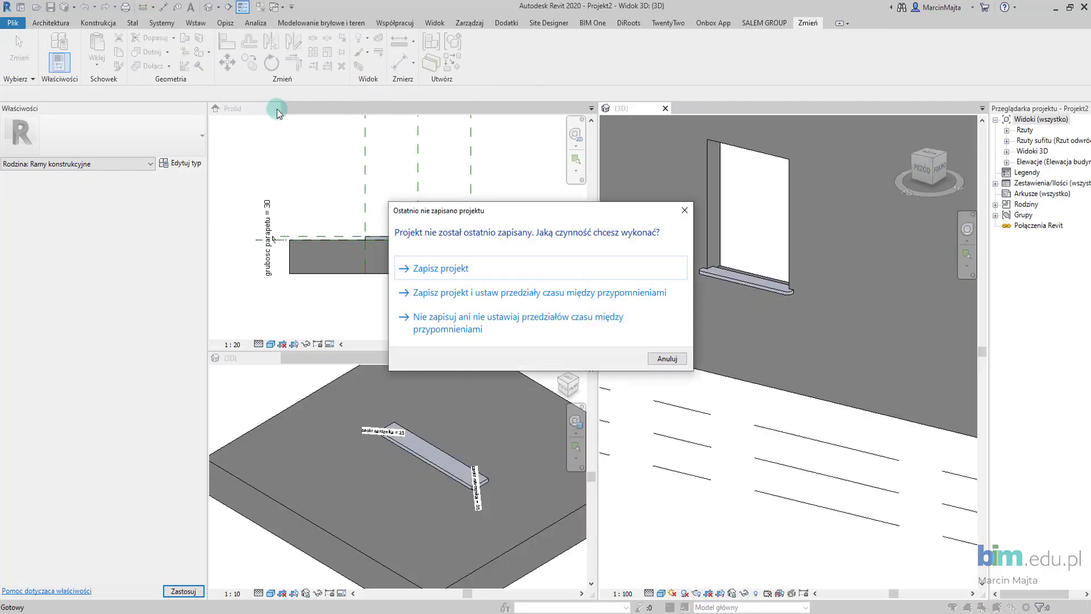
click(672, 356)
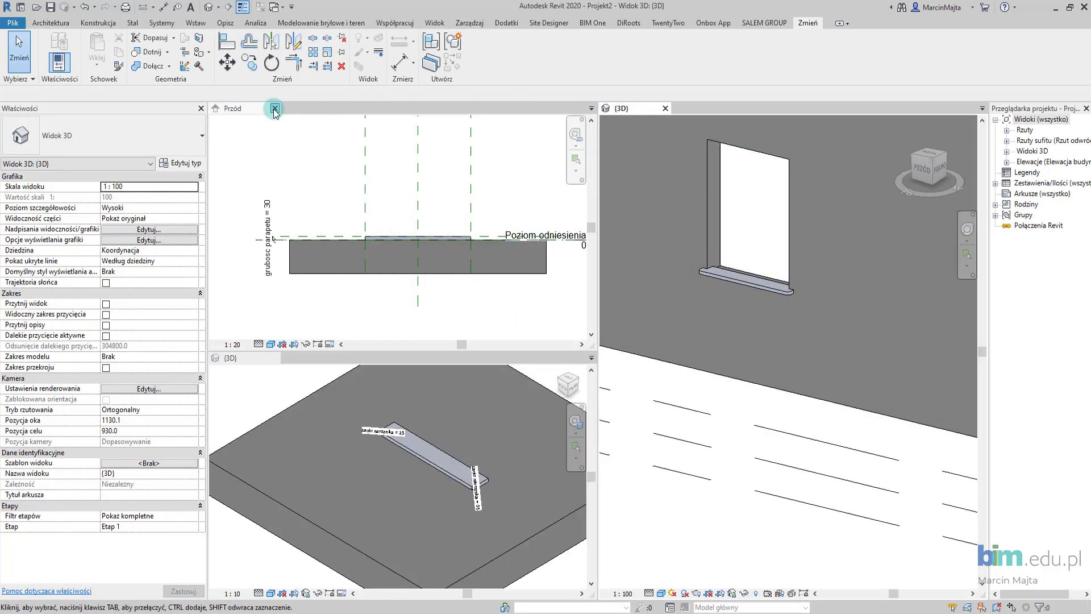
click(275, 108)
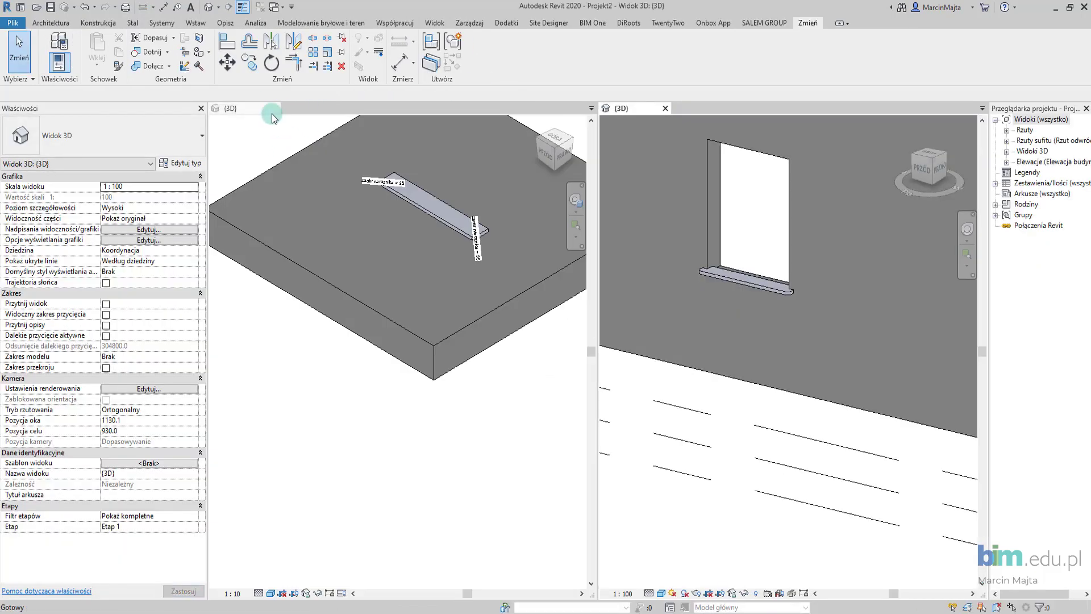
click(275, 109)
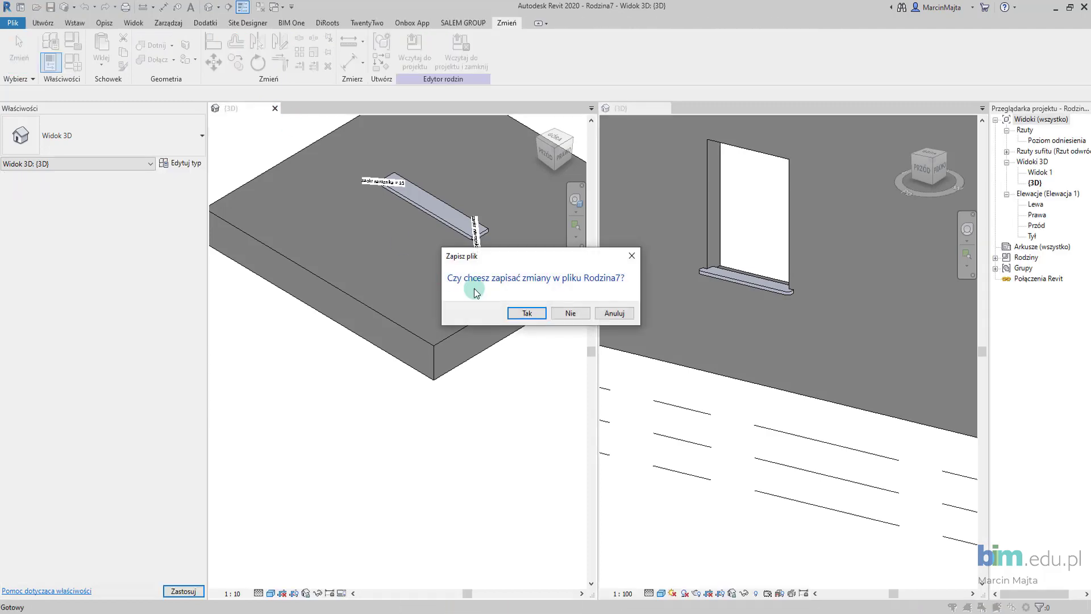
click(573, 311)
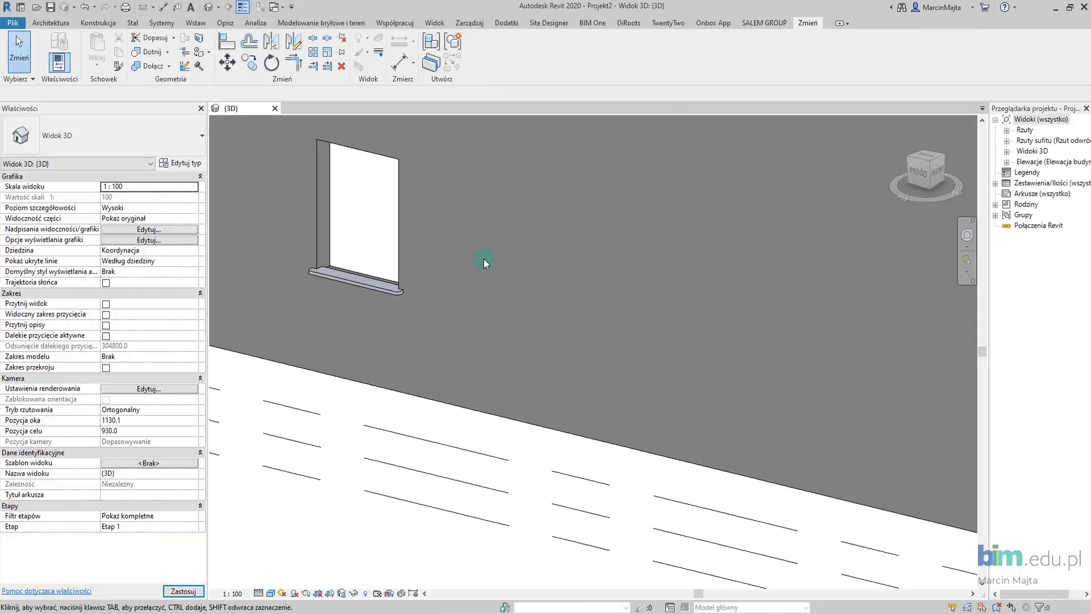
scroll(475, 247, down, 3)
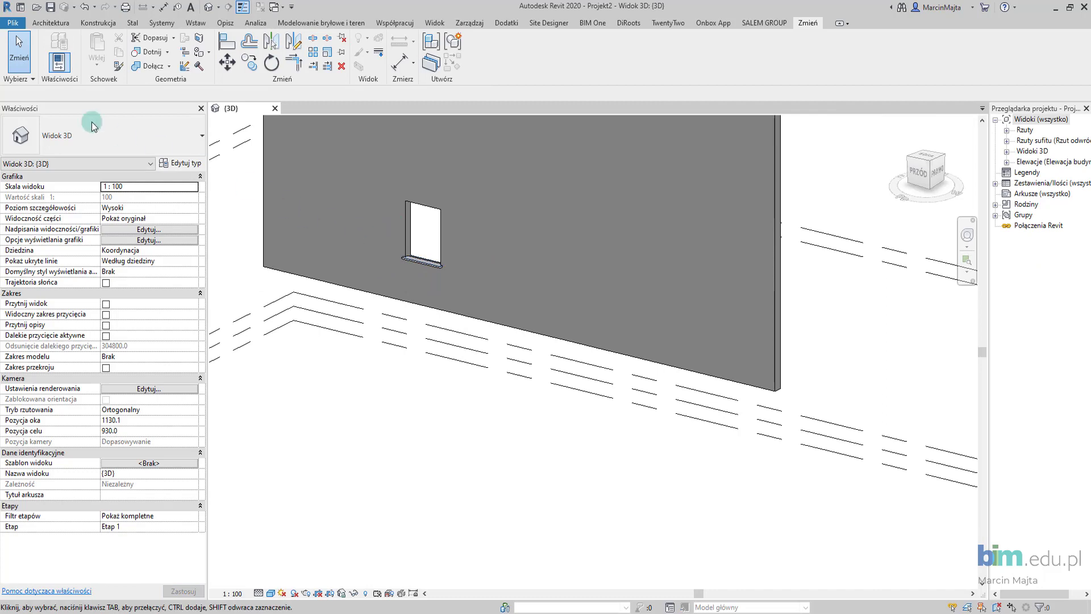
click(14, 23)
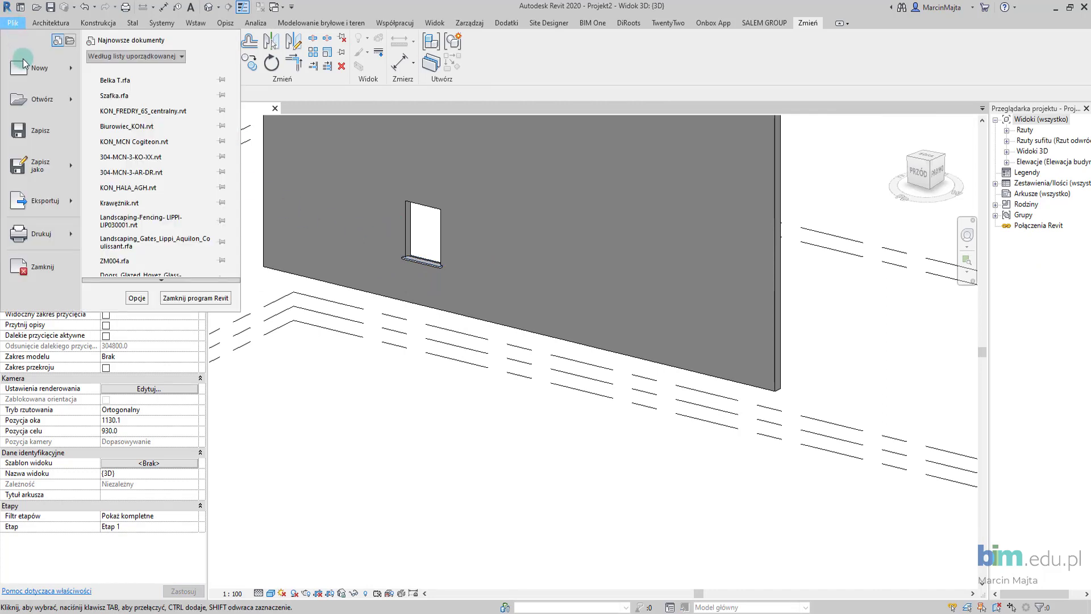
mouse_move(40, 67)
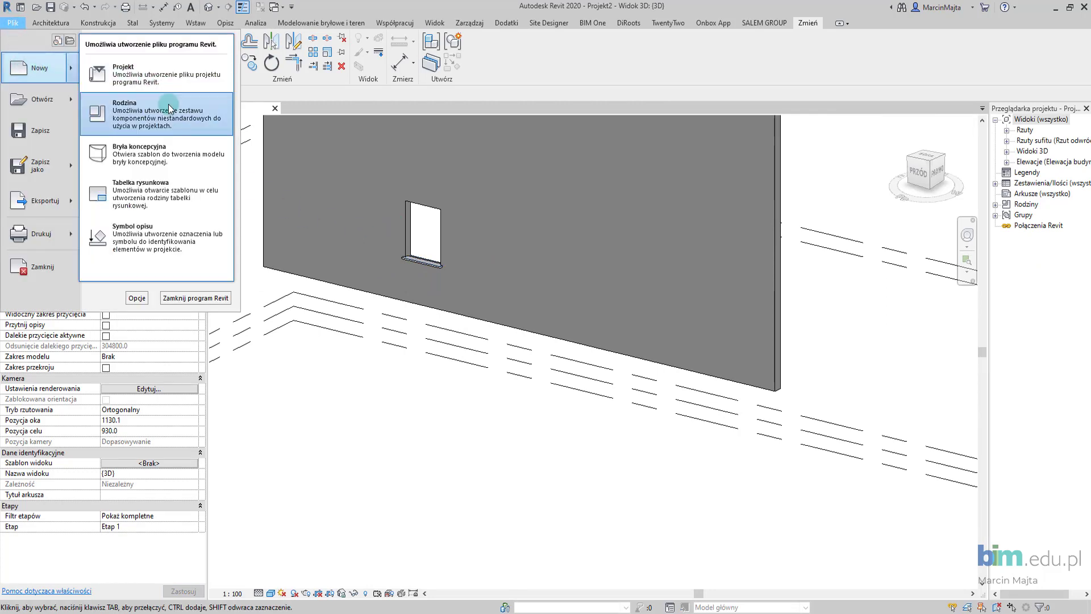
- Create family Rodzina8 from the 'Model ogólny oparty na powierzchniach (metryczny).rft' template
click(137, 111)
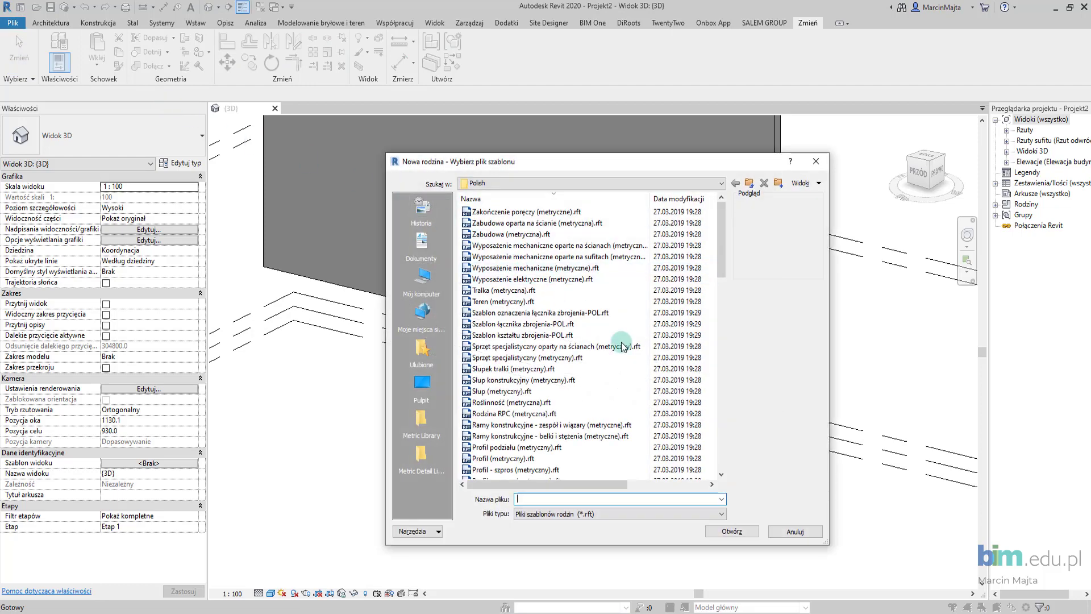
scroll(618, 366, down, 3)
scroll(618, 366, down, 5)
scroll(568, 358, down, 5)
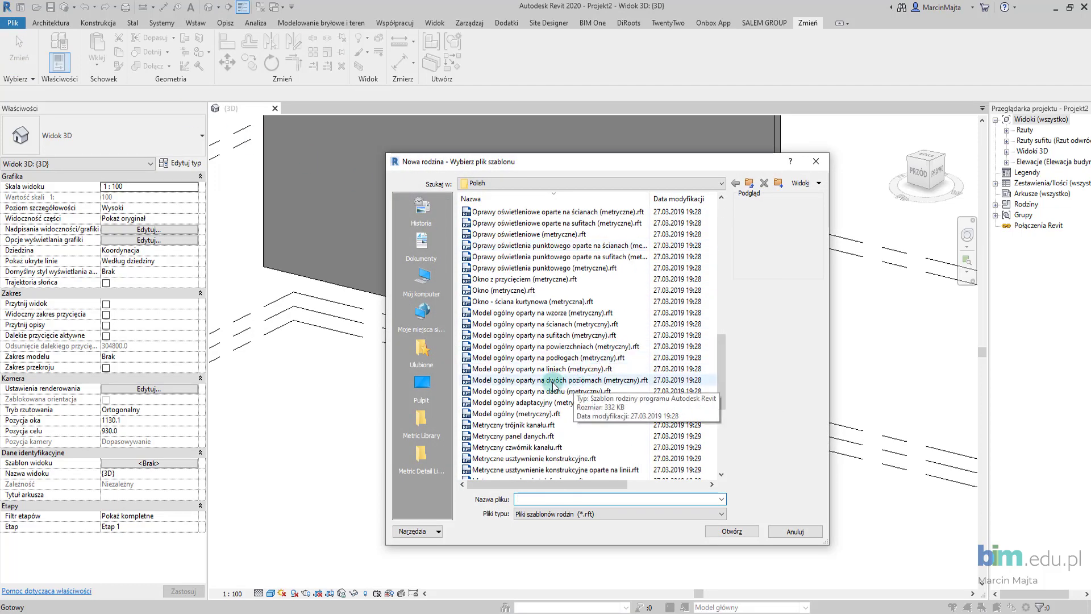
click(534, 348)
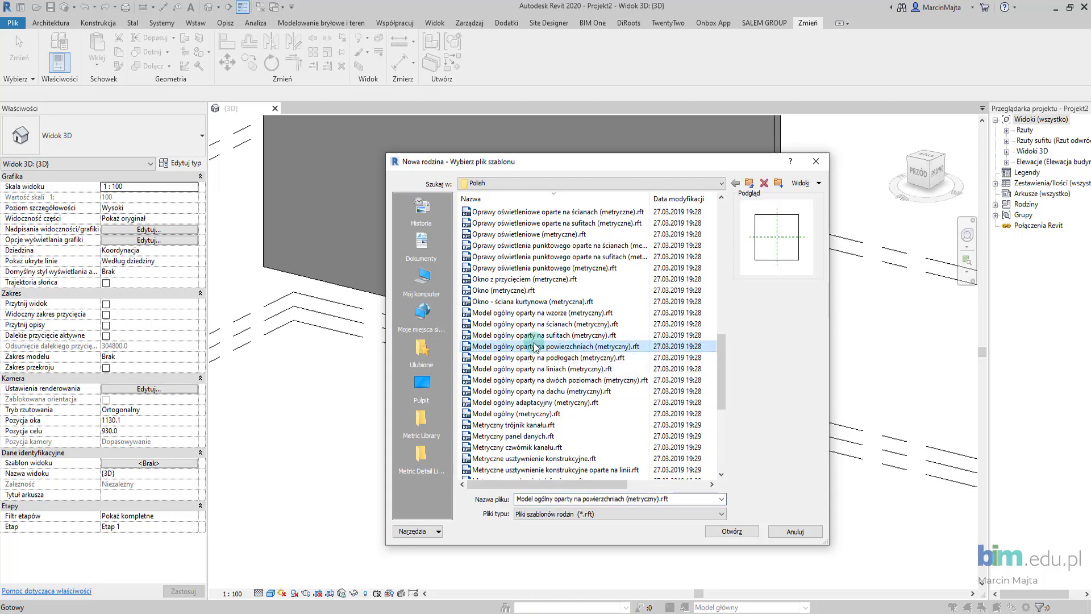
click(730, 531)
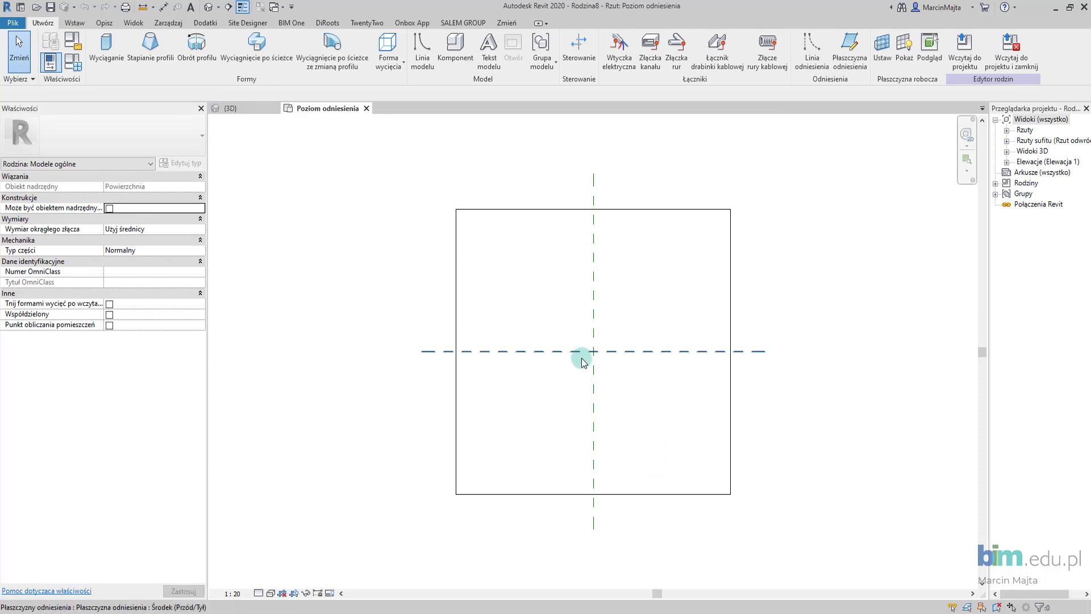
- Set the plan view to 1:10 scale, Wysoki detail level and Spójne kolory visual style
click(243, 594)
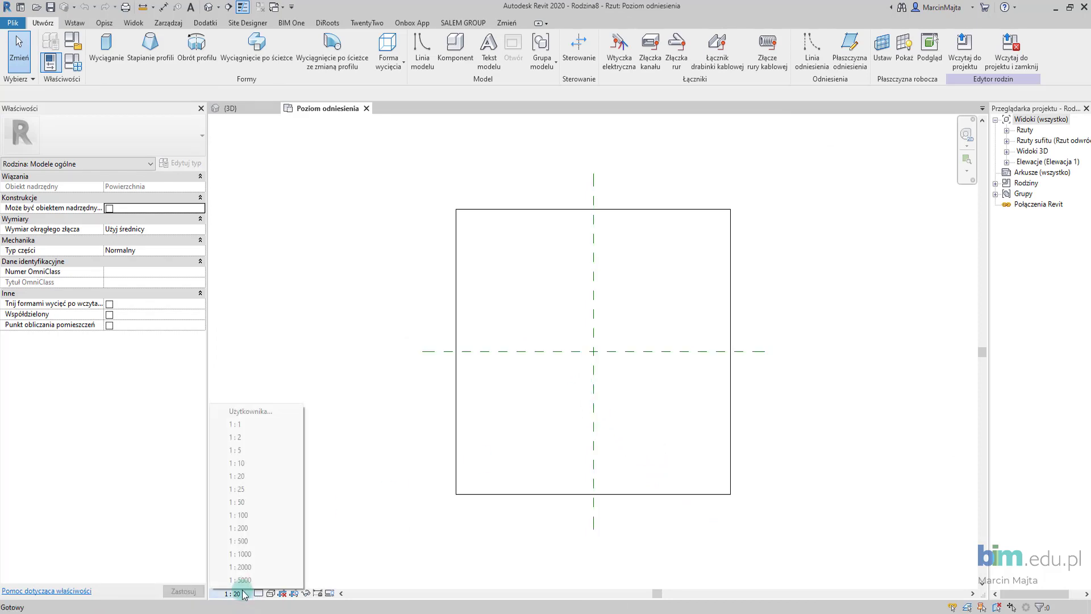
click(255, 419)
click(258, 594)
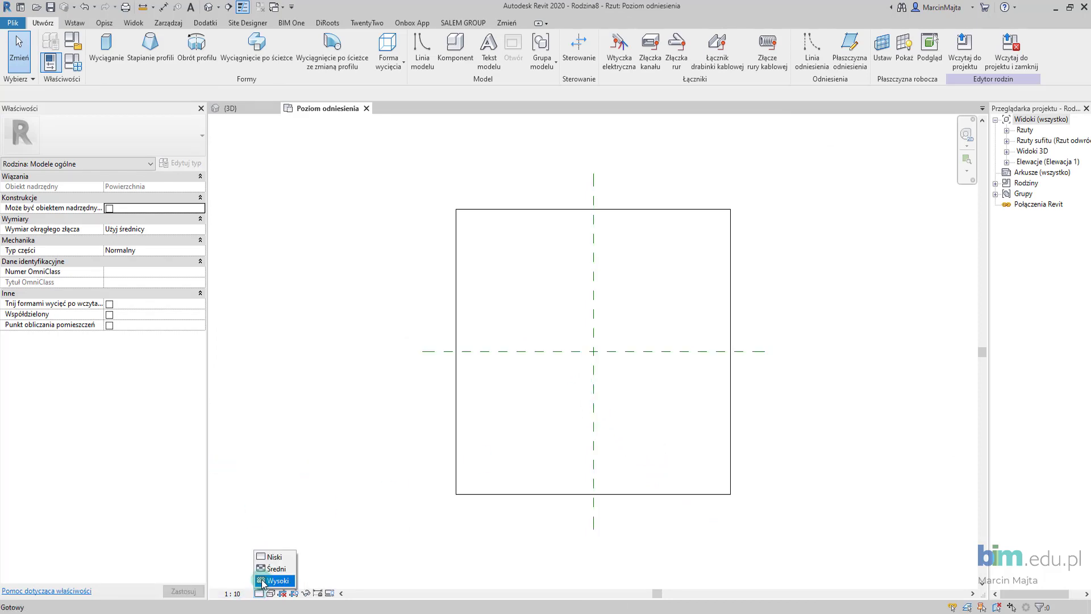
click(270, 593)
click(282, 557)
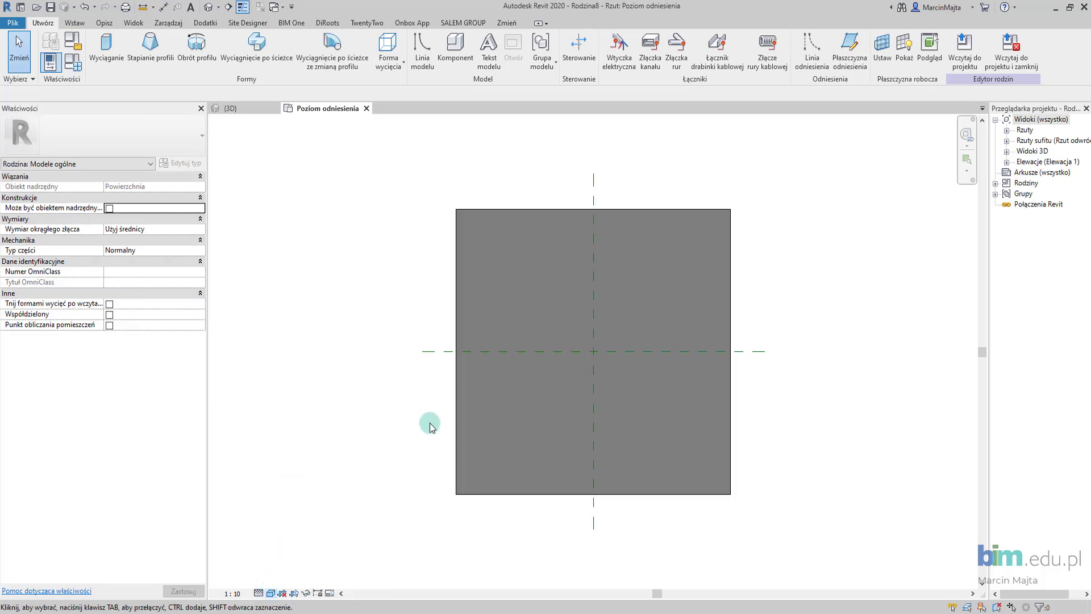
middle_drag(428, 424, 400, 430)
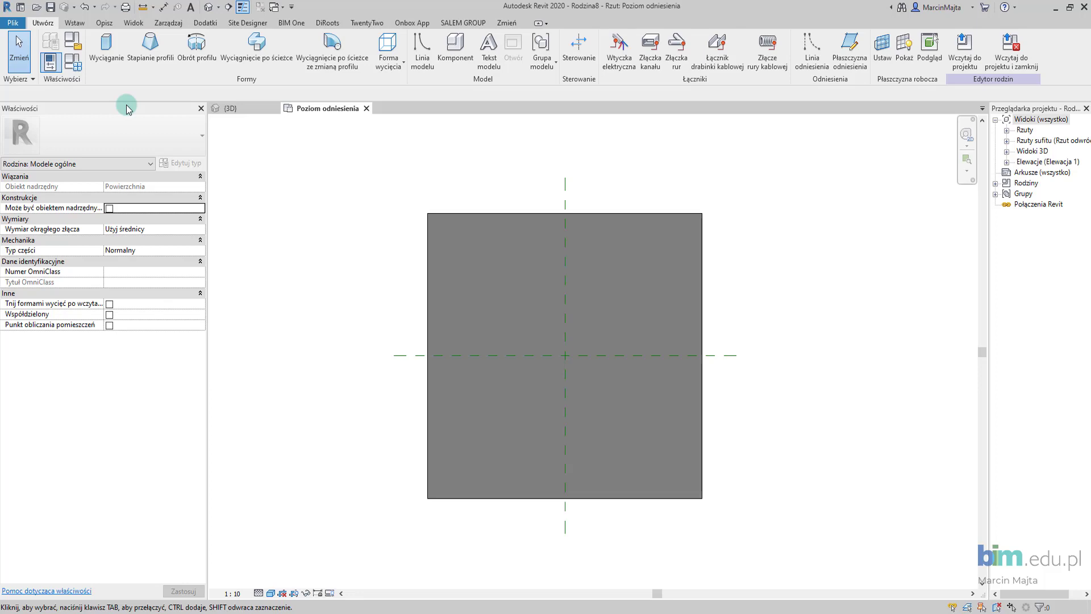
- Draw two horizontal and two vertical reference planes framing the plan centre
key(r)
key(p)
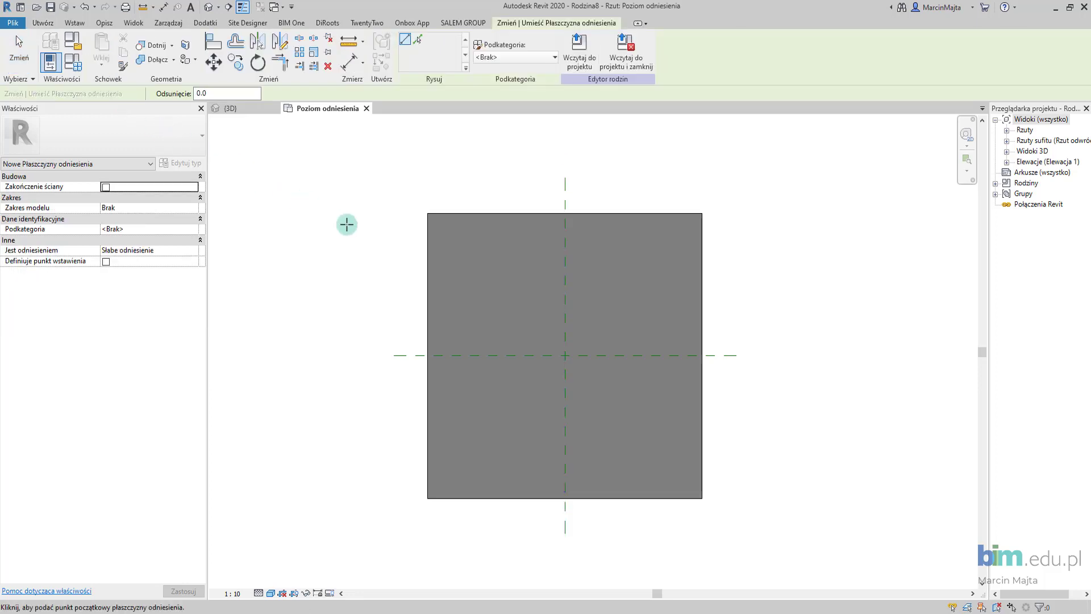
scroll(479, 320, up, 2)
click(470, 340)
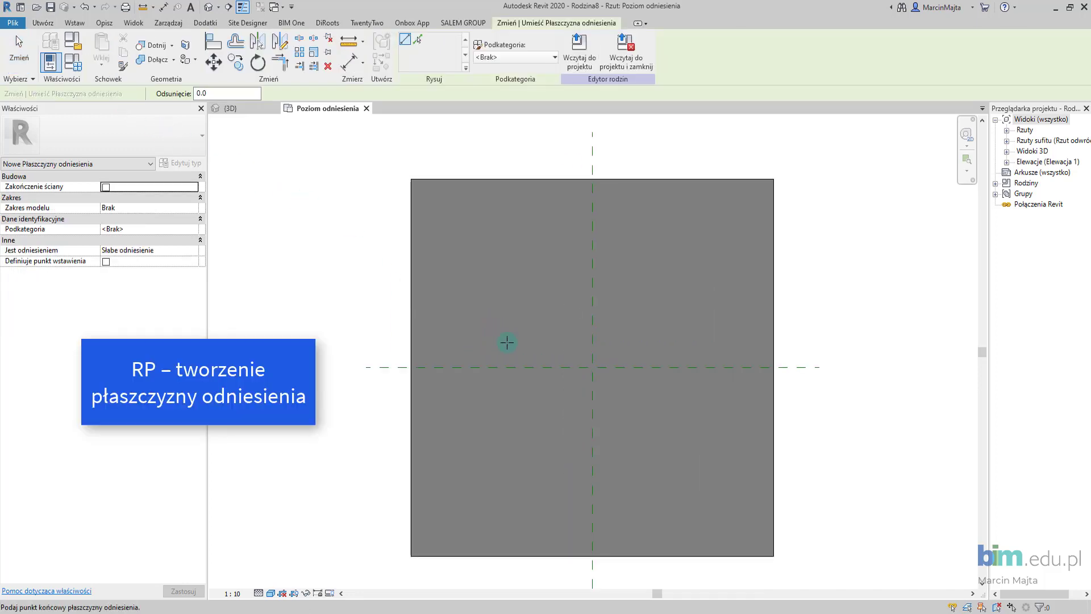
click(729, 340)
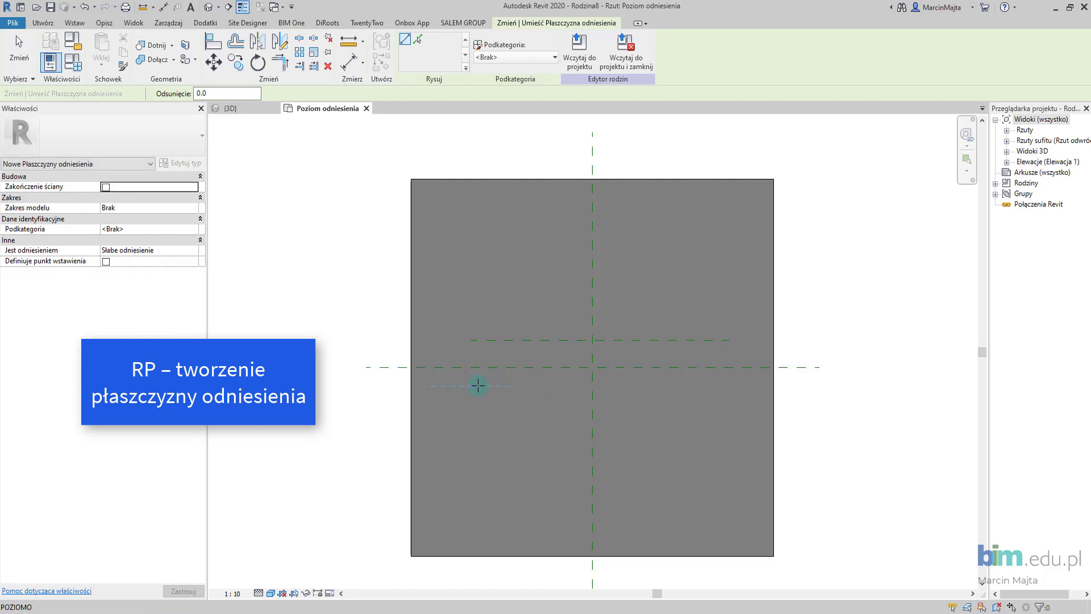
click(480, 386)
click(723, 387)
click(518, 307)
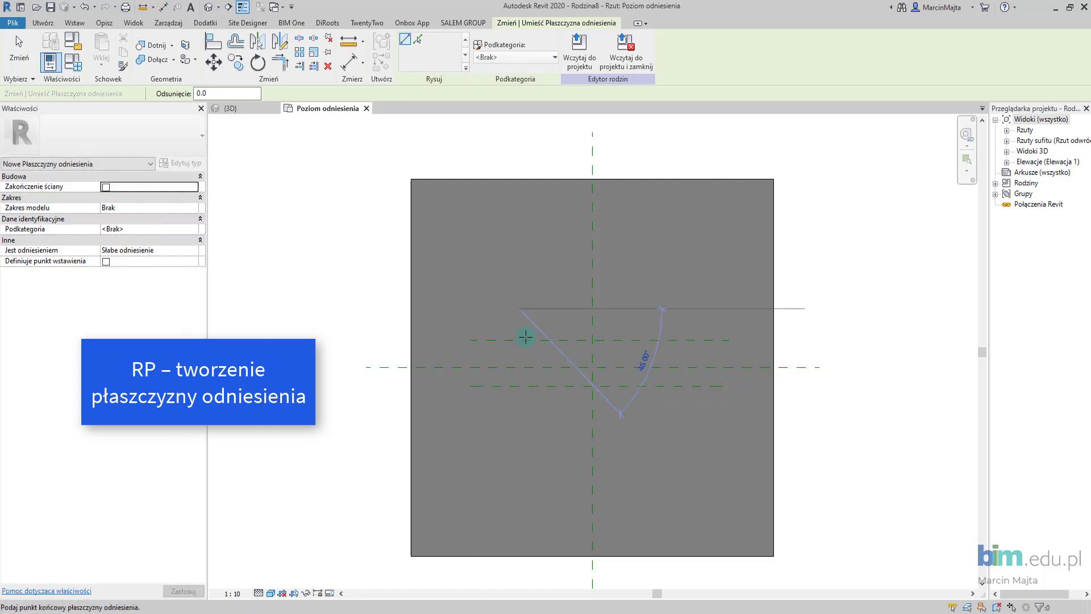
click(519, 421)
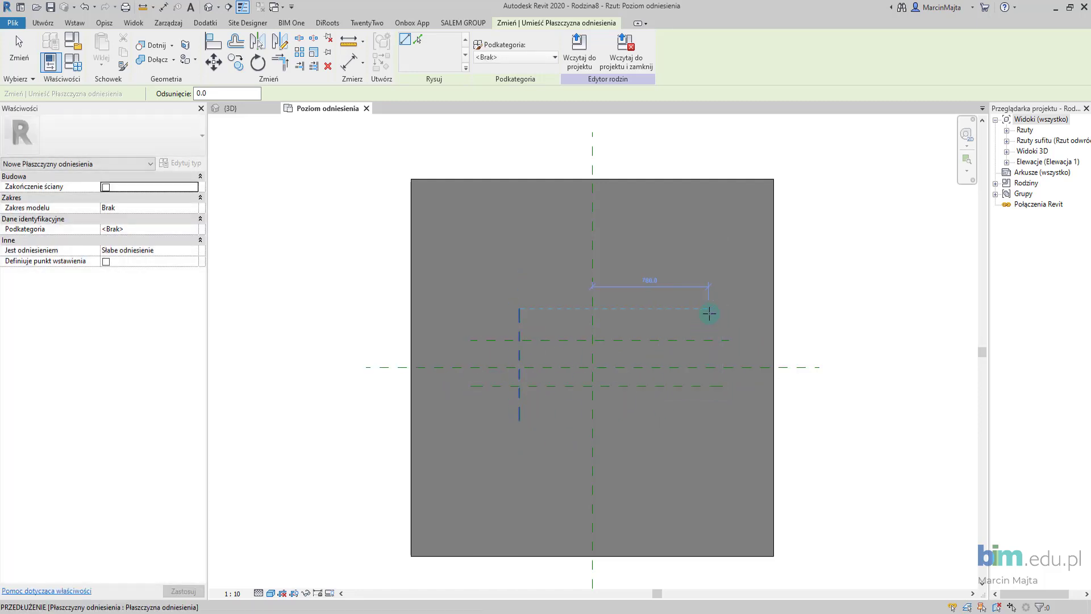
click(707, 308)
click(707, 421)
key(Escape)
key(Escape)
scroll(590, 363, up, 3)
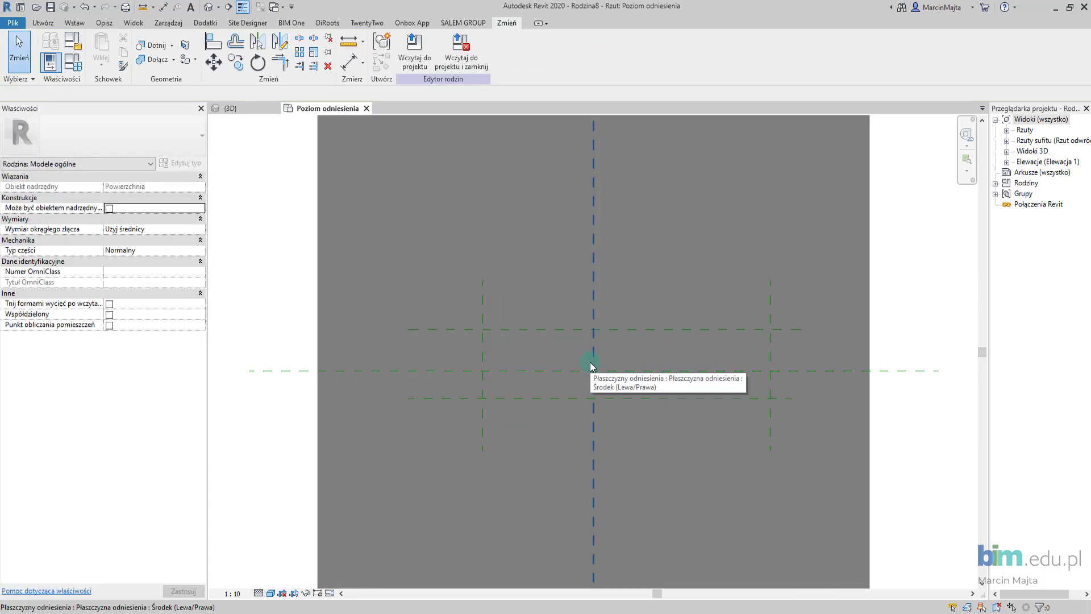
- In the Przód elevation, add a horizontal reference plane just above the reference level
click(1006, 162)
double_click(1036, 195)
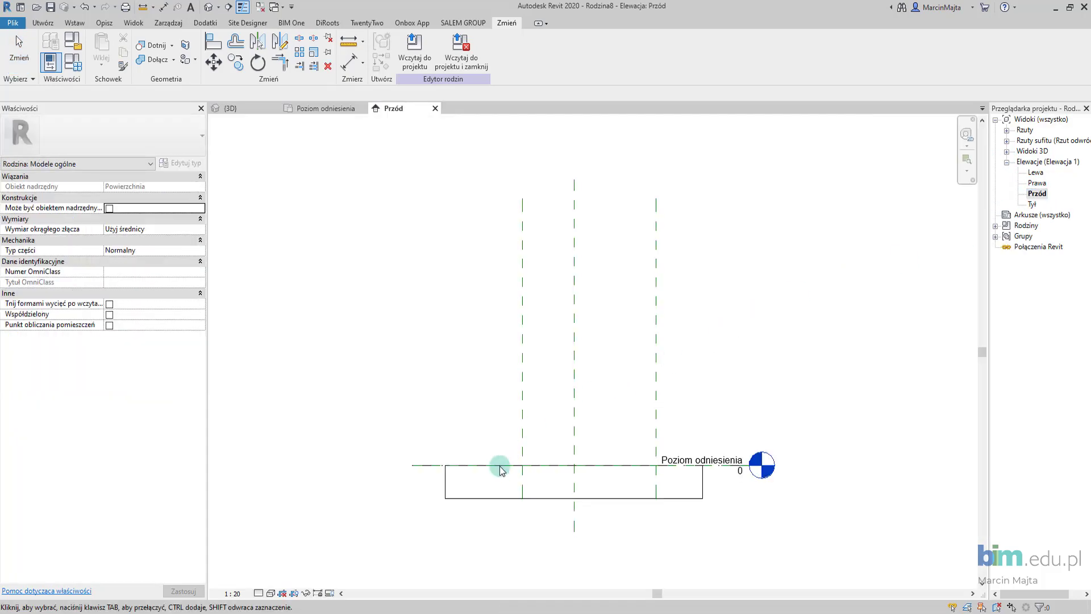
scroll(498, 462, up, 4)
key(r)
key(p)
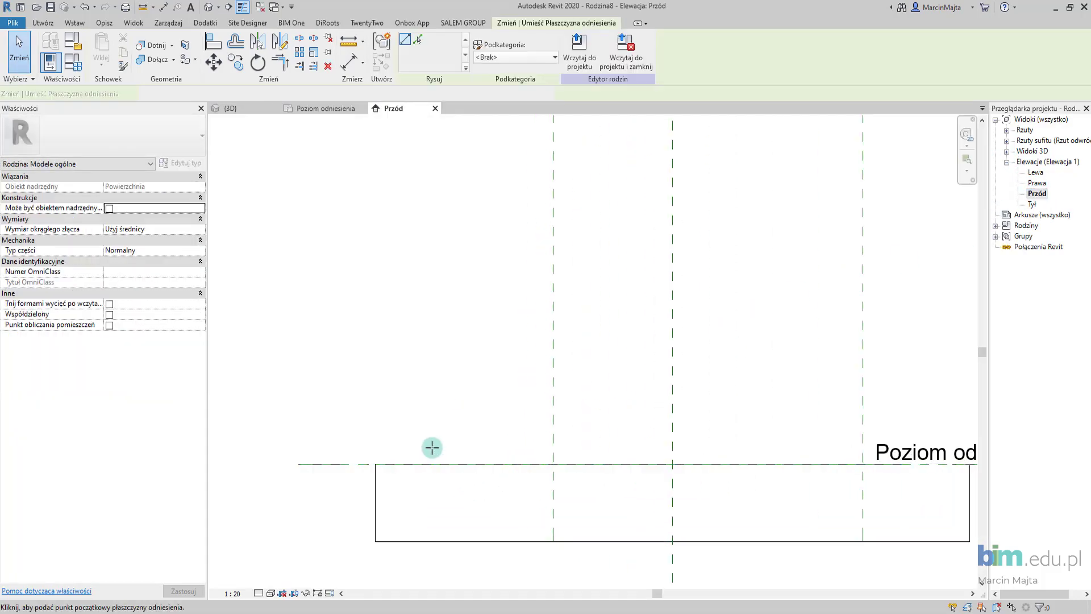
click(430, 446)
click(941, 439)
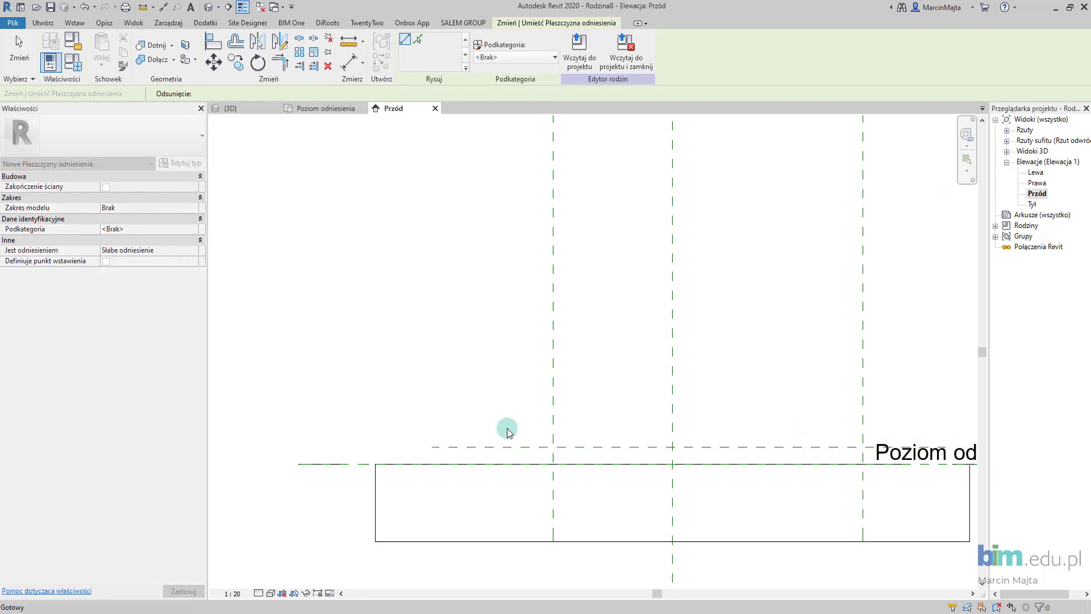
key(Escape)
key(Escape)
scroll(503, 415, down, 1)
middle_drag(492, 396, 482, 383)
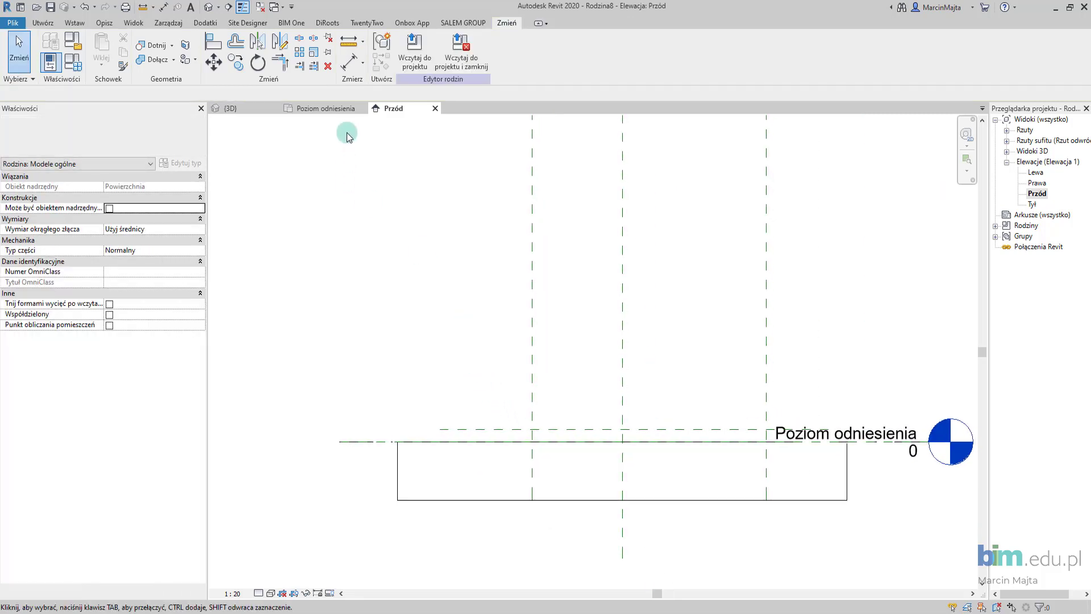
click(332, 110)
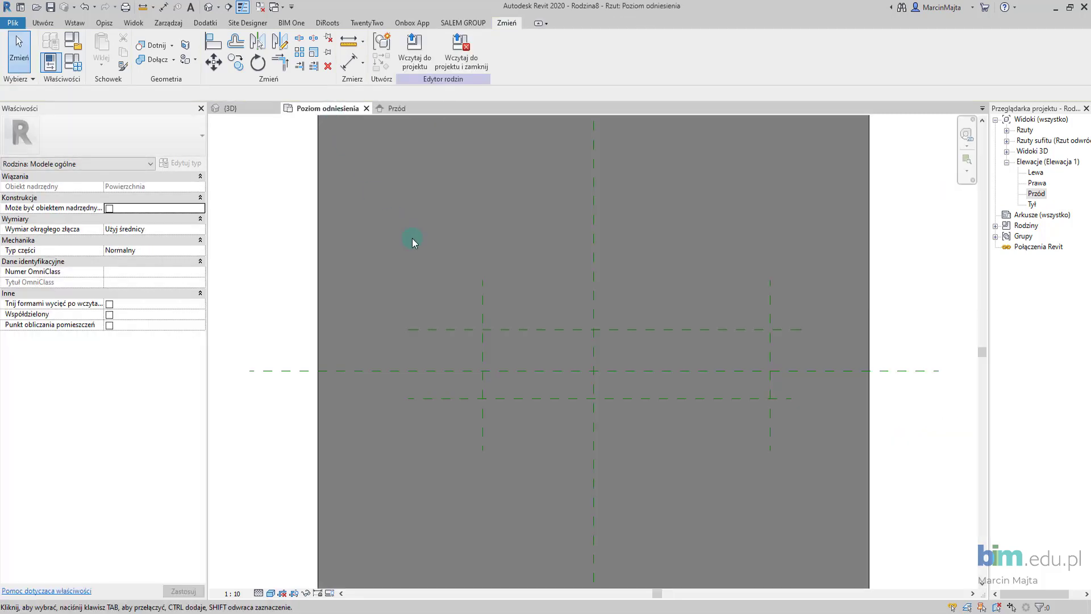
- Start an extrusion sketch and pick the framing reference planes as profile lines
click(42, 23)
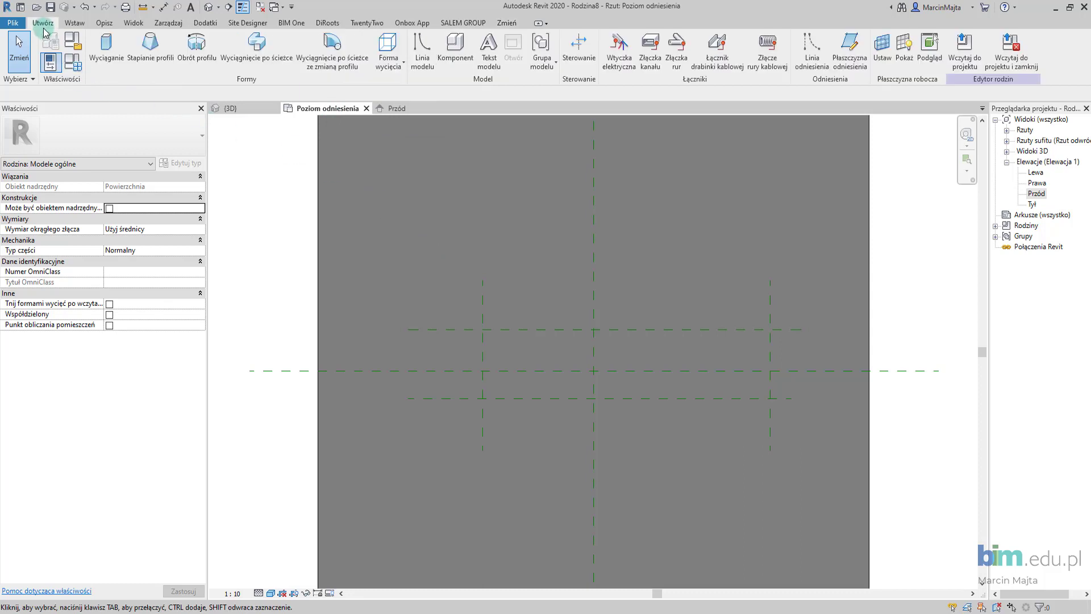
click(97, 58)
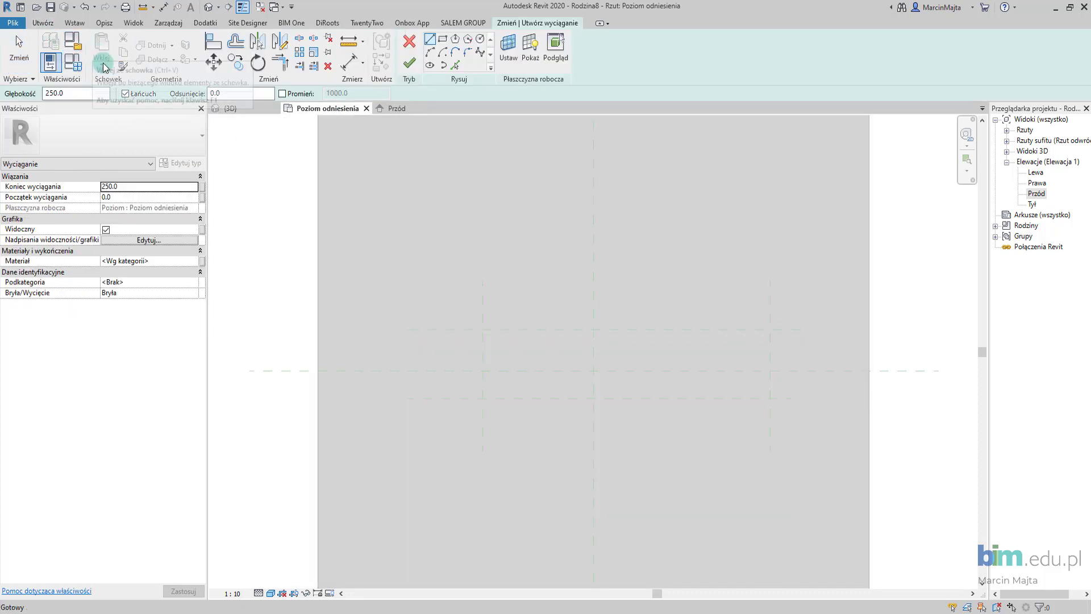
middle_drag(367, 245, 414, 245)
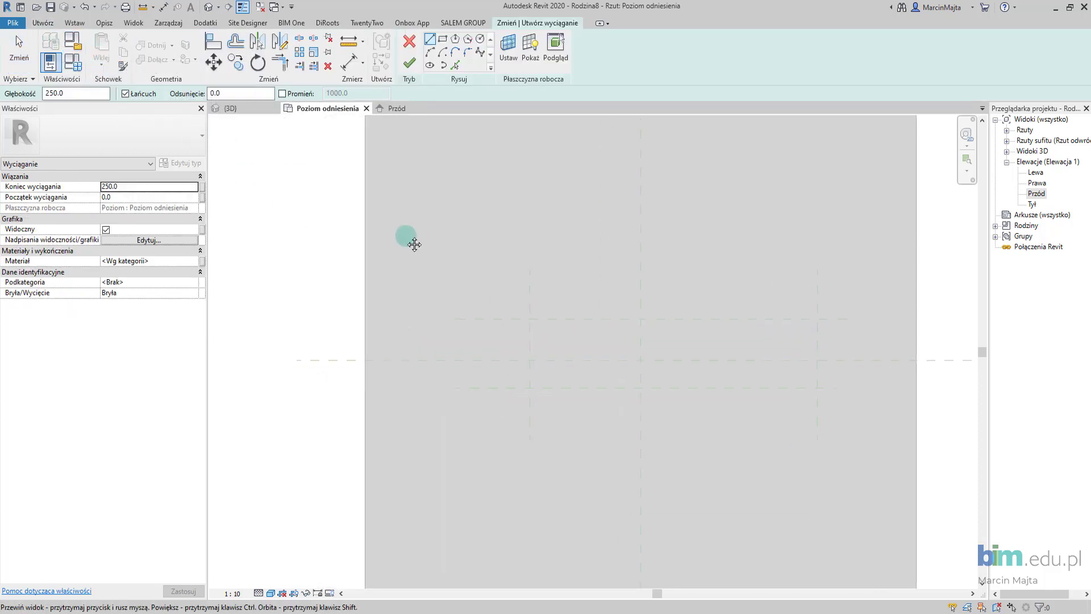
click(458, 65)
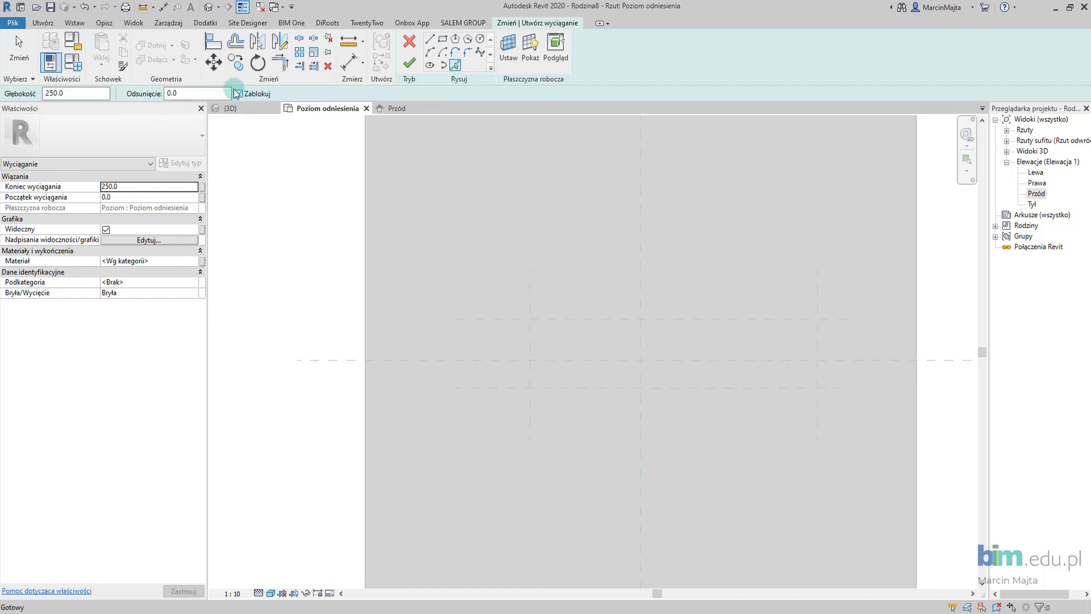
click(531, 370)
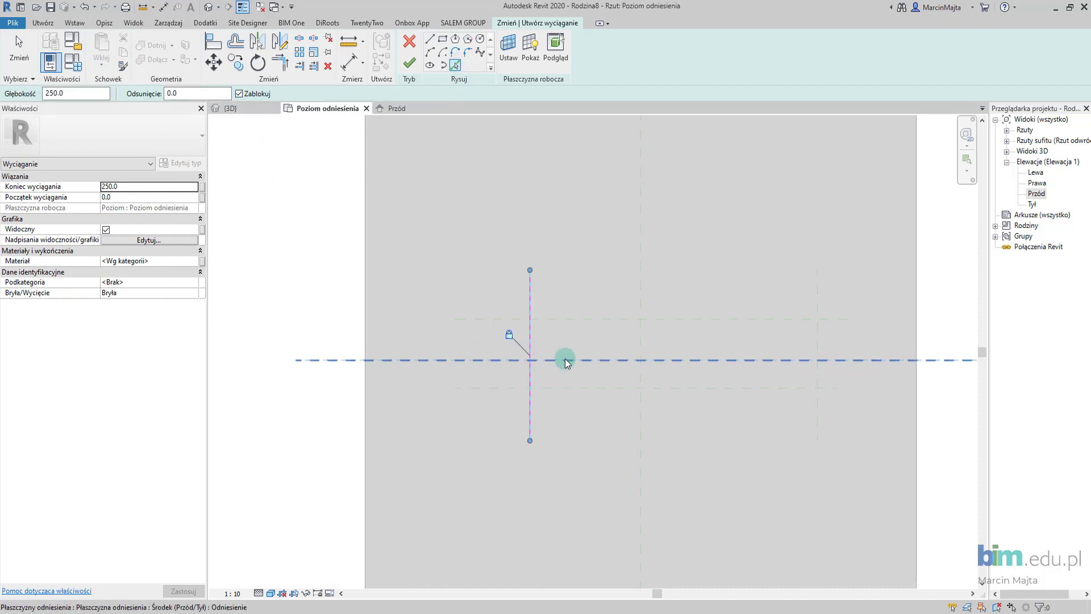
click(563, 360)
click(816, 370)
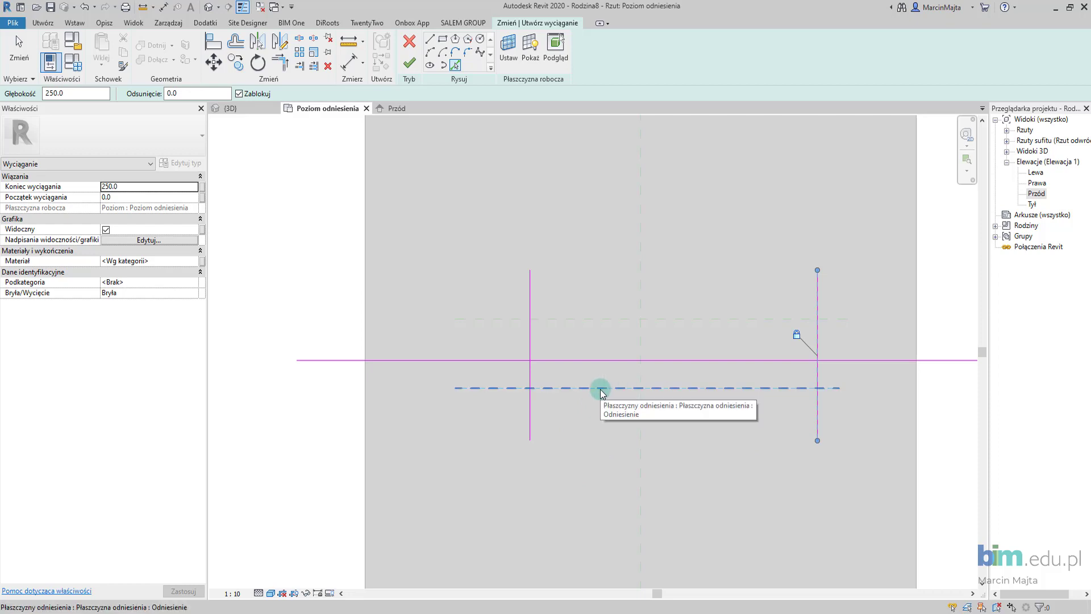
key(ctrl+z)
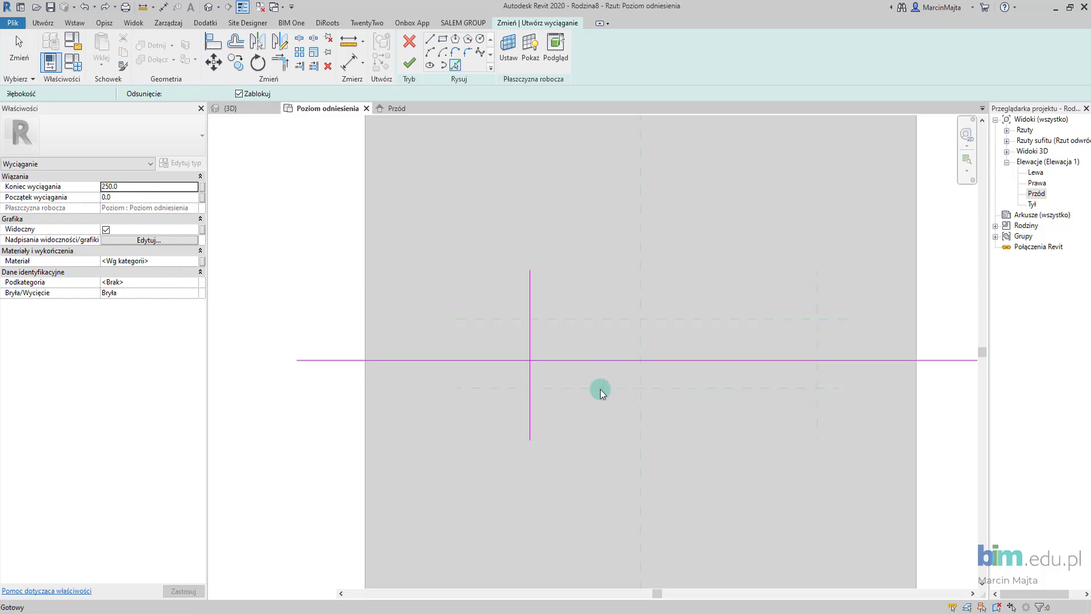
key(ctrl+z)
click(571, 320)
click(579, 387)
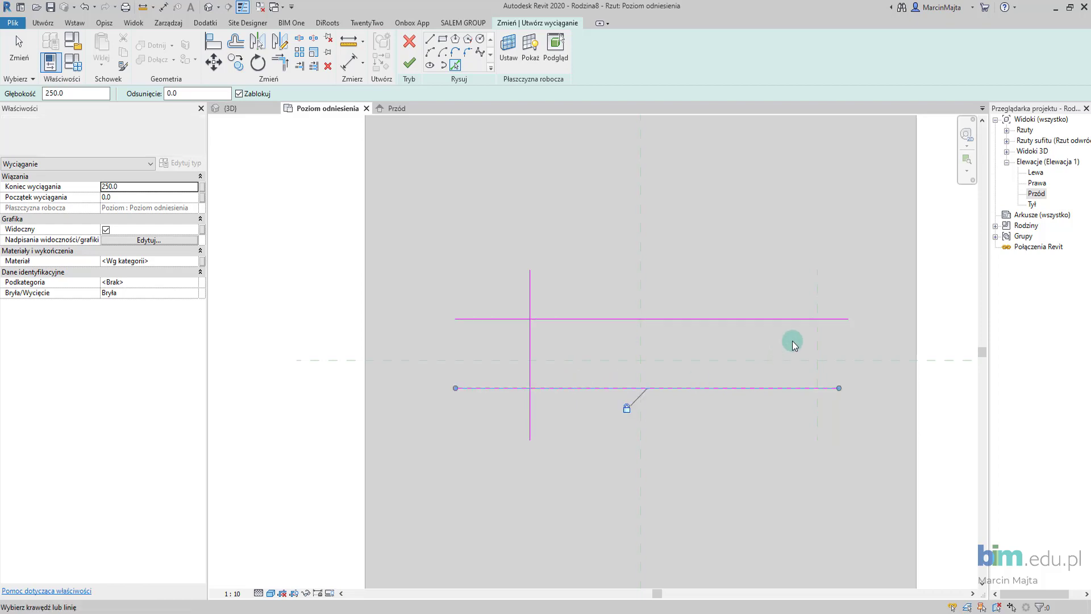
click(817, 341)
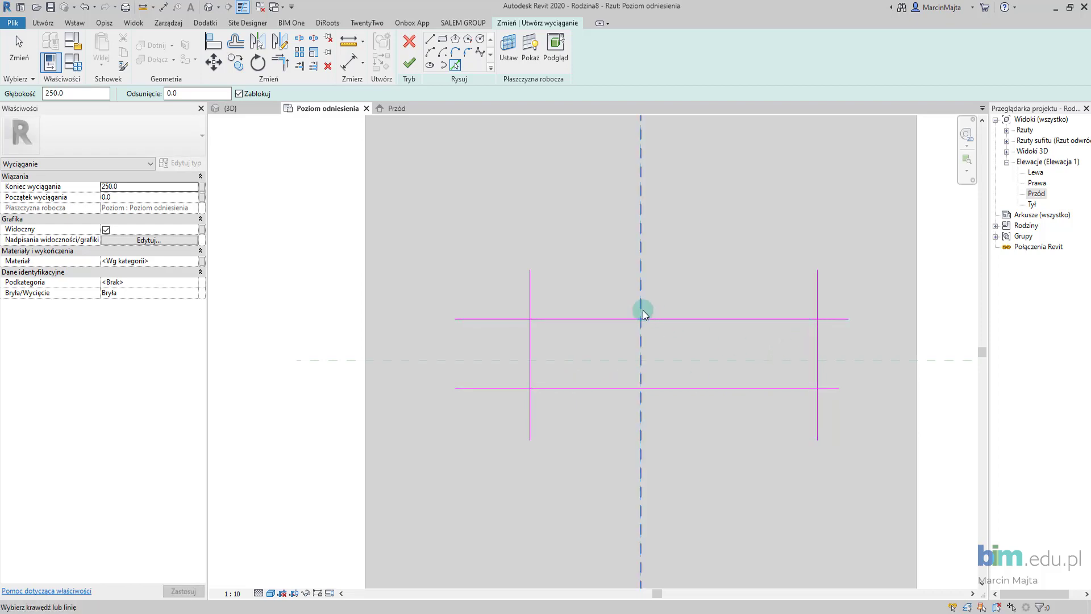
- Trim the picked sketch lines into a closed rectangle with clean corners
key(t)
key(r)
click(528, 333)
click(564, 322)
click(802, 319)
click(818, 354)
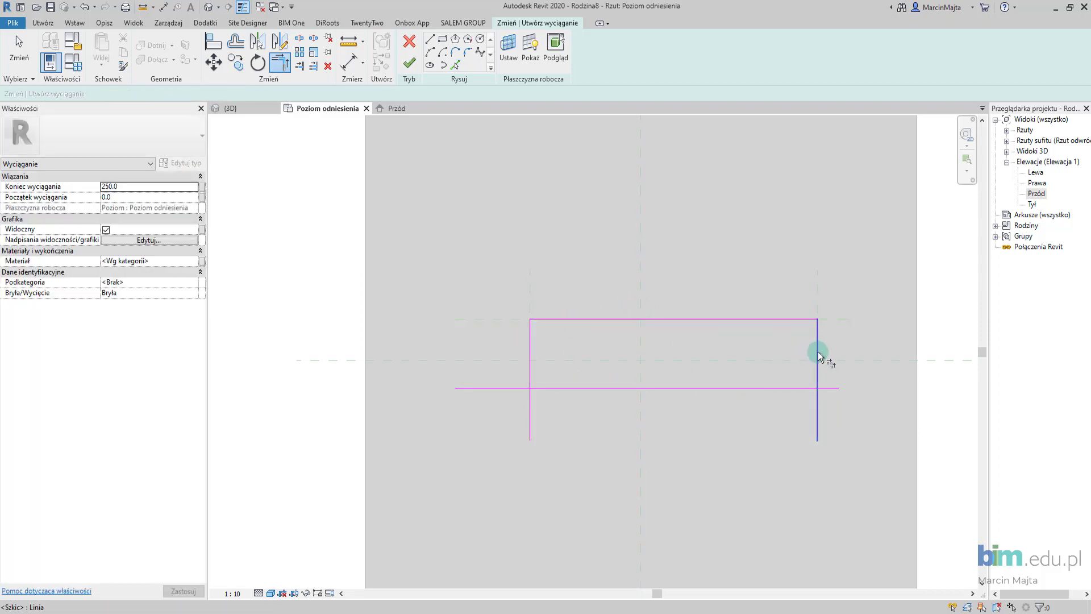
click(786, 388)
click(527, 367)
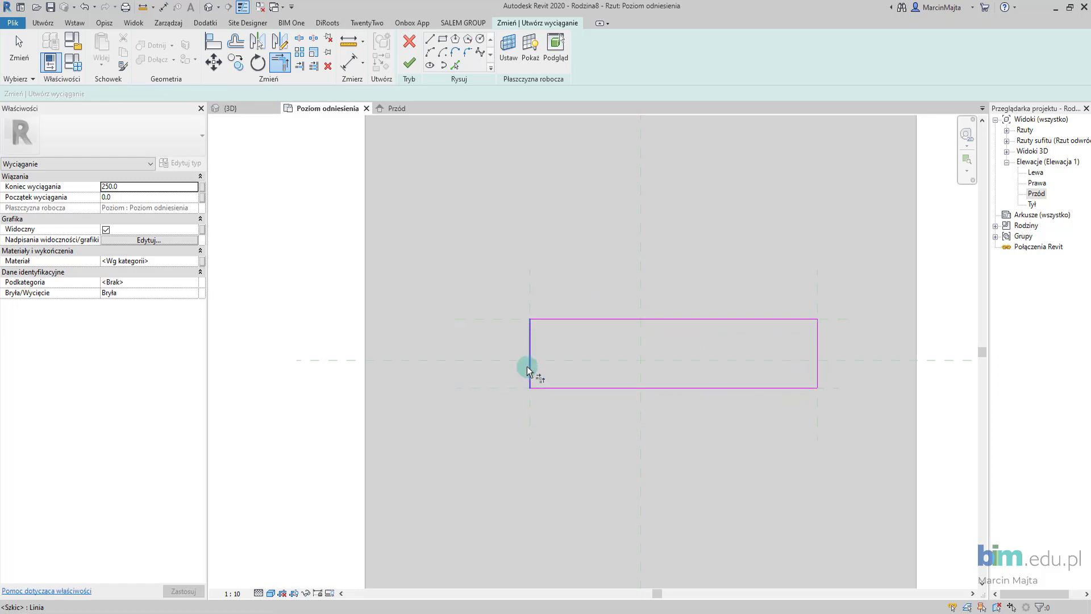
- Fillet both bottom corners to radius 35 and finish the 250-deep extrusion
click(467, 52)
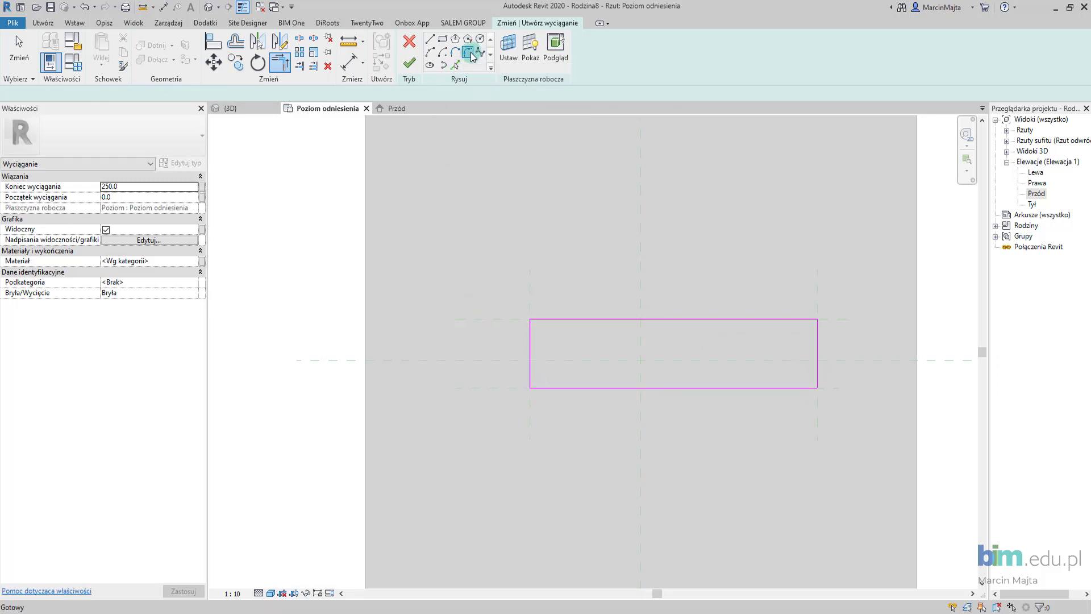
click(529, 375)
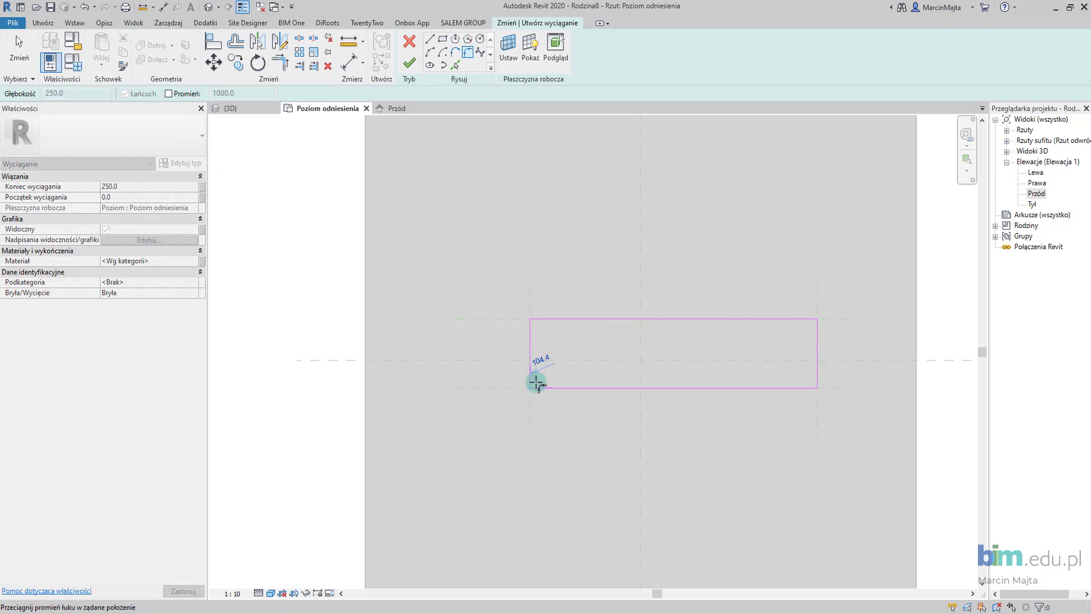
click(537, 380)
click(811, 389)
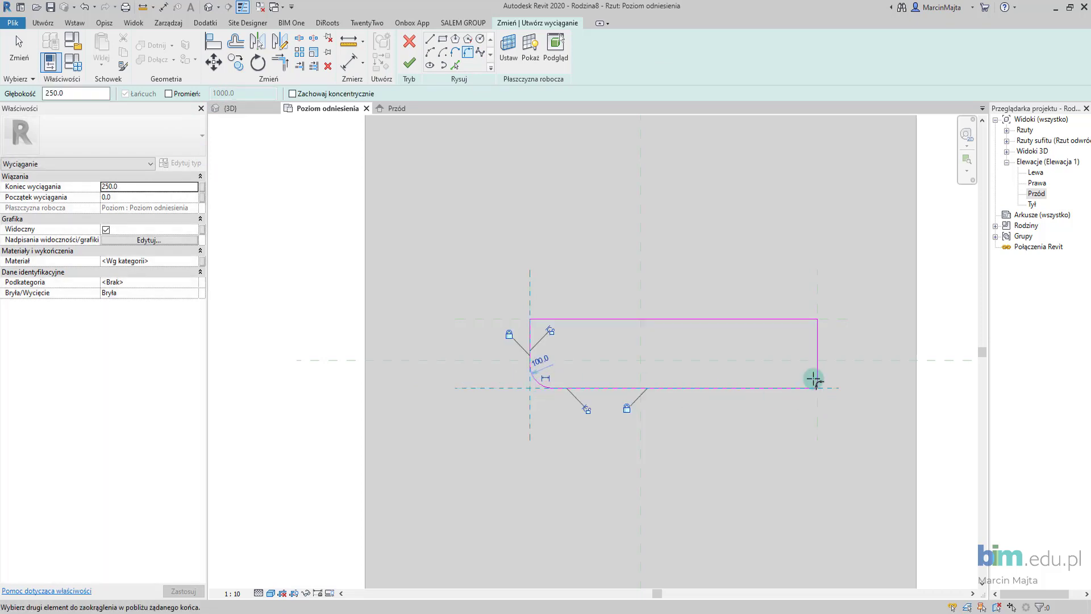
click(802, 378)
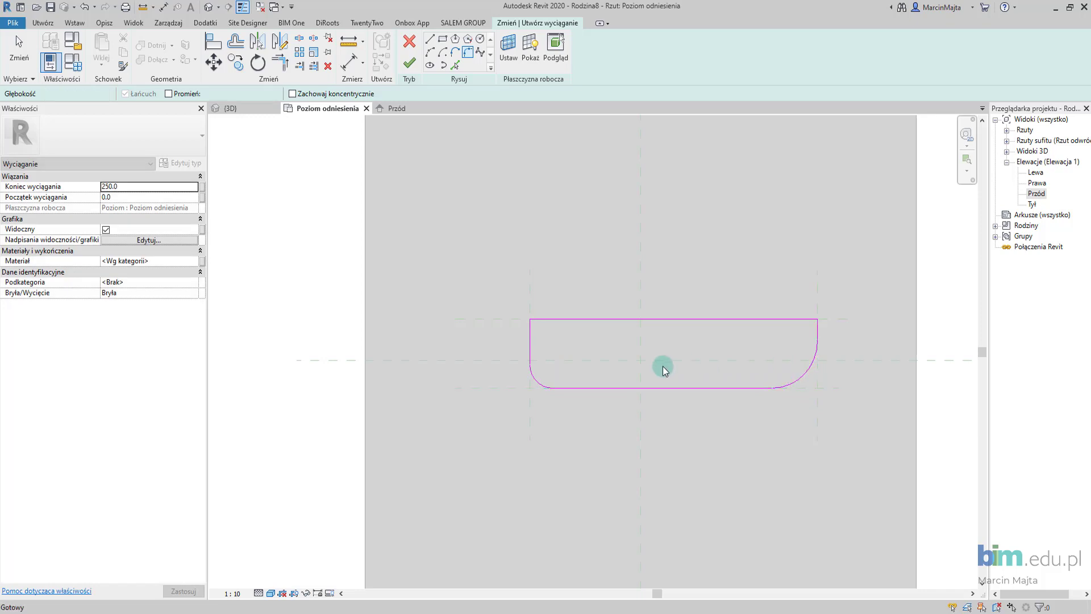
key(Escape)
key(Escape)
click(538, 379)
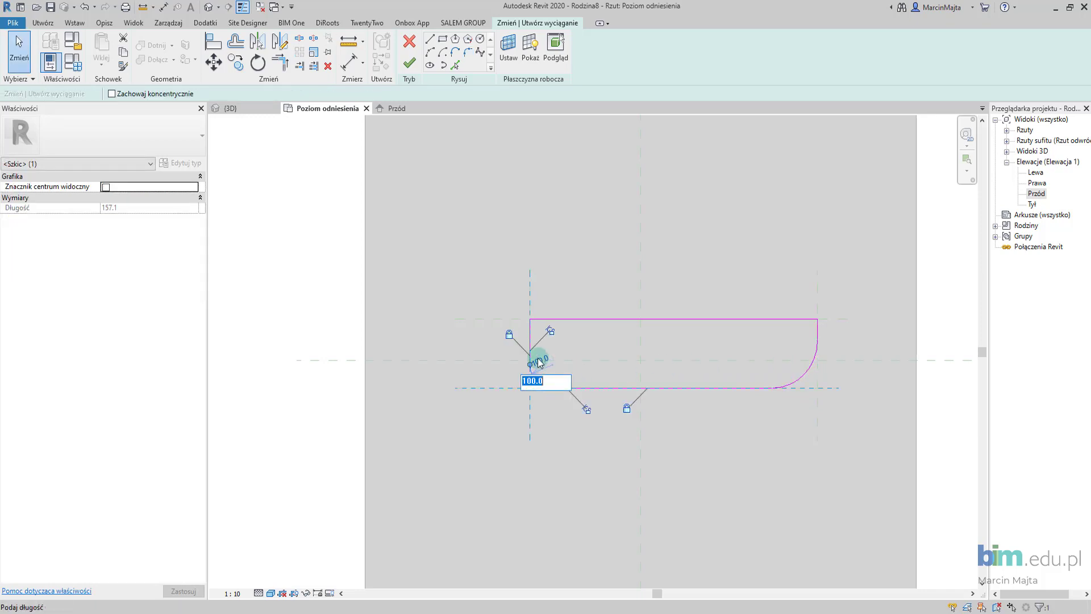
key(Return)
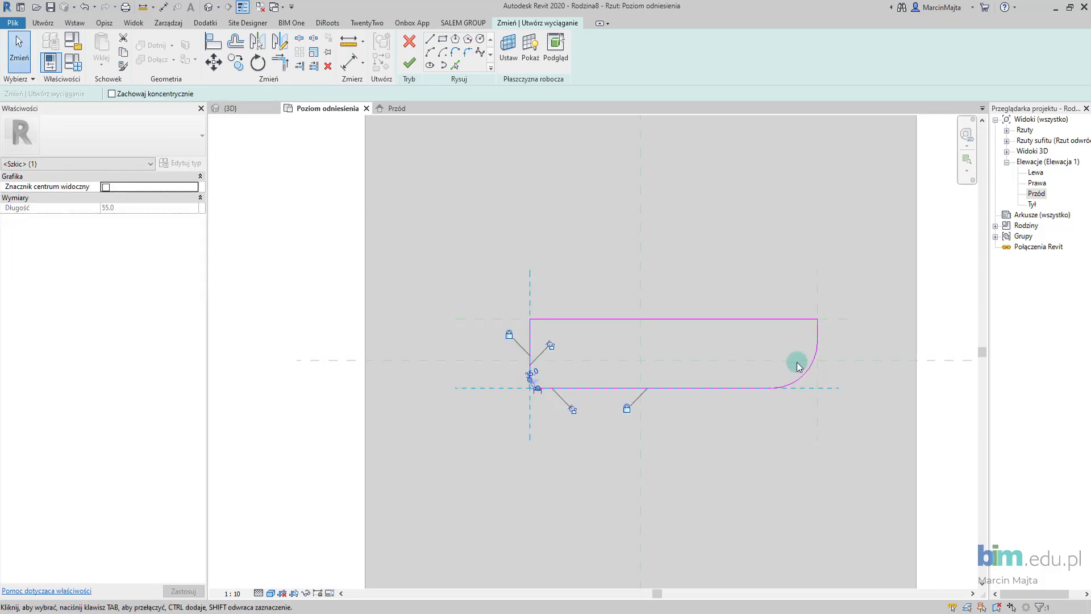
click(806, 370)
click(788, 360)
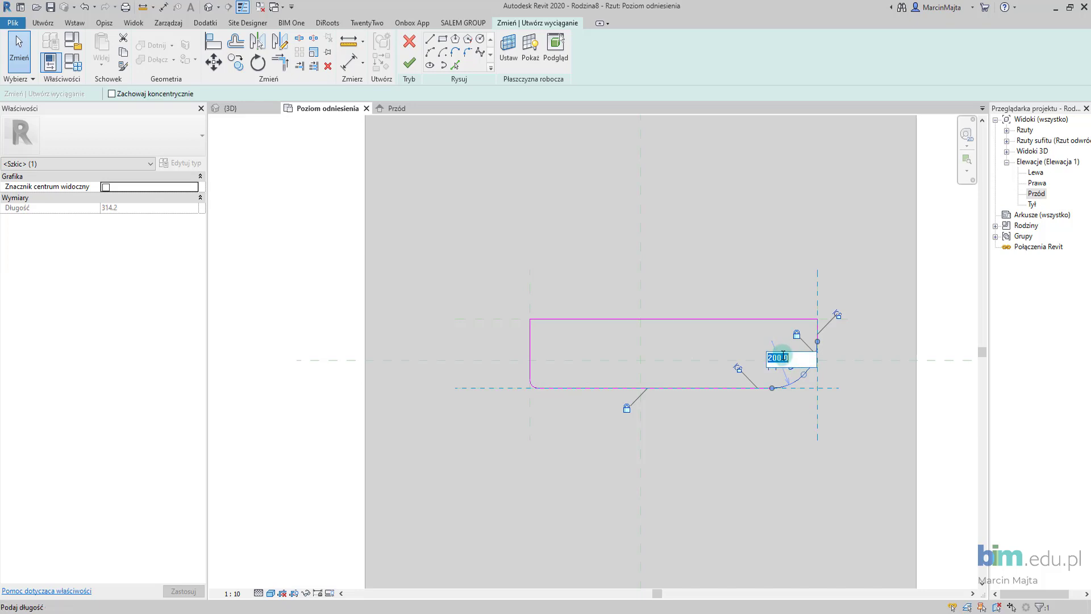
key(Return)
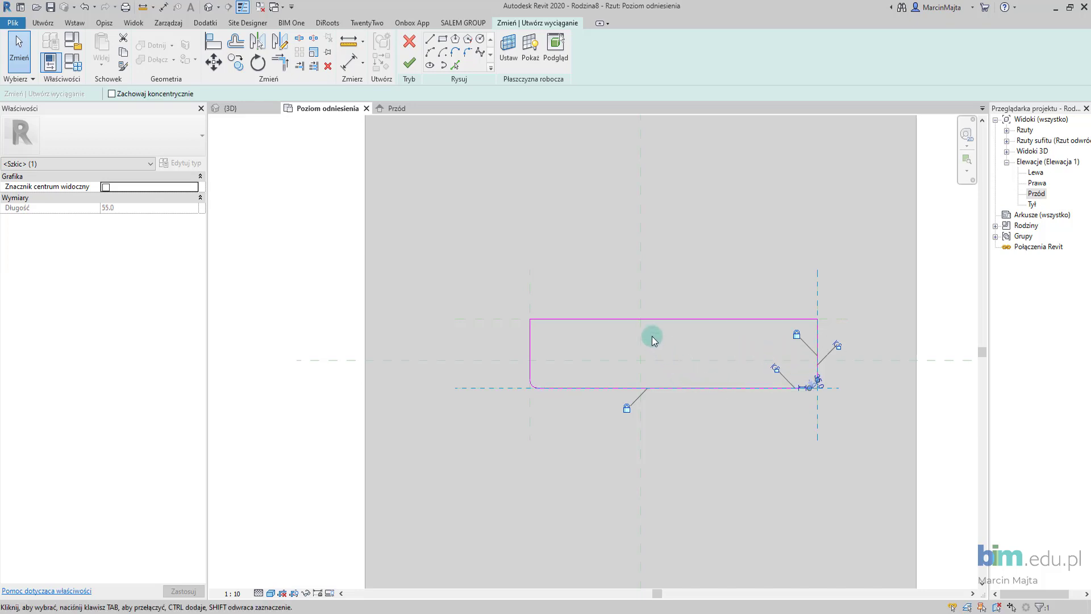
click(625, 280)
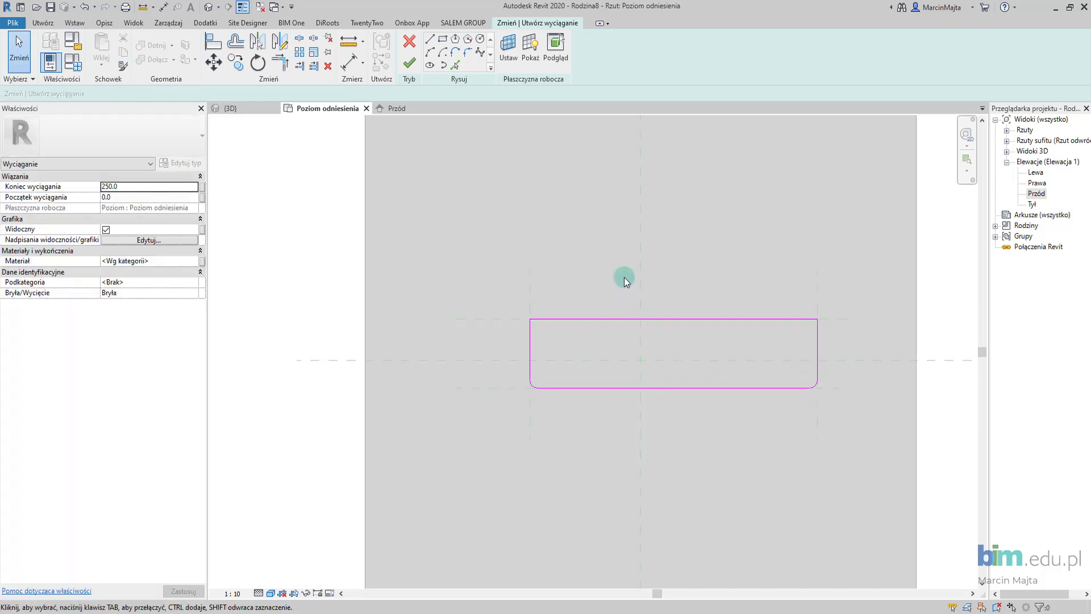
click(408, 61)
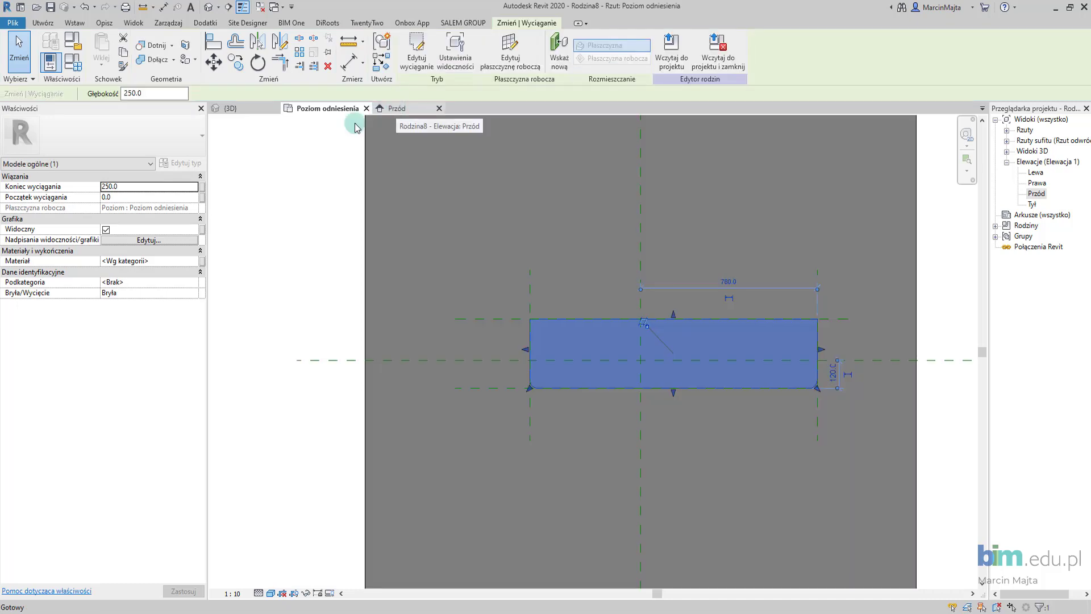
- Add Marmur from AEC Materials > Kamień to the project materials
click(197, 263)
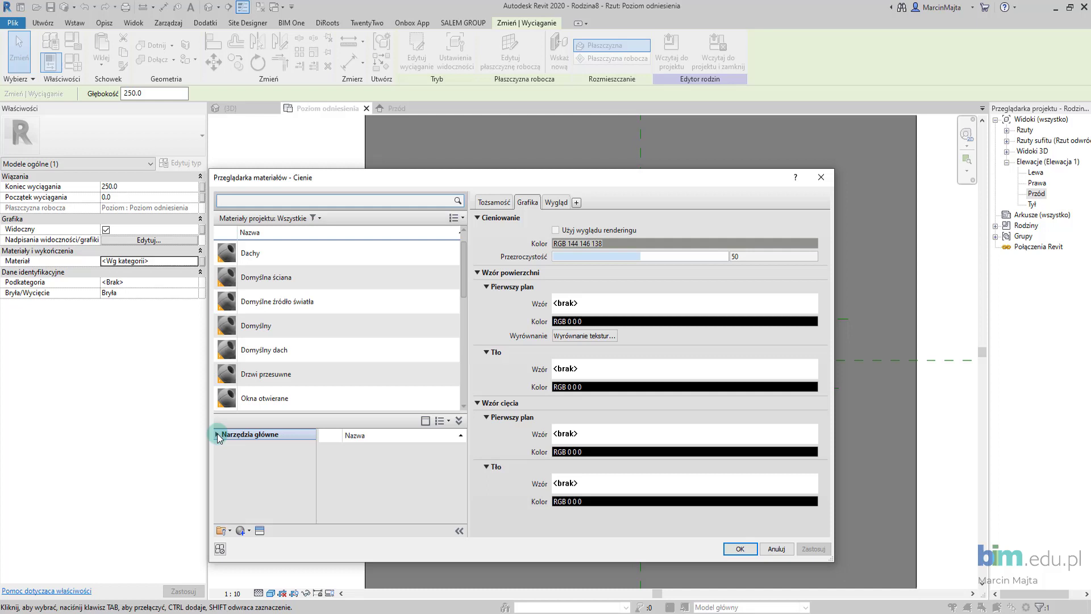
click(217, 434)
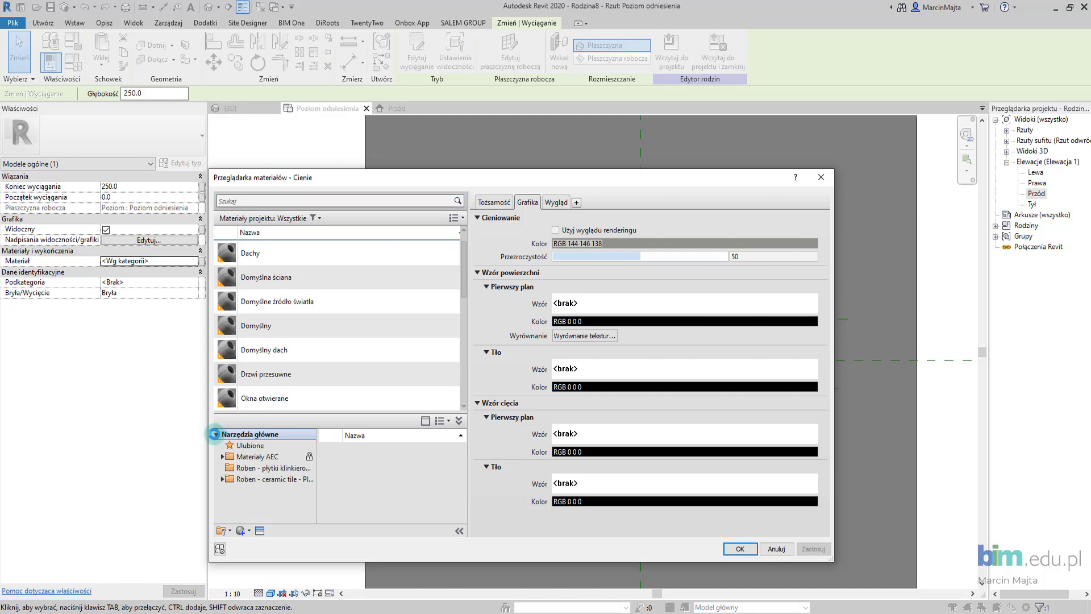
click(222, 456)
click(250, 502)
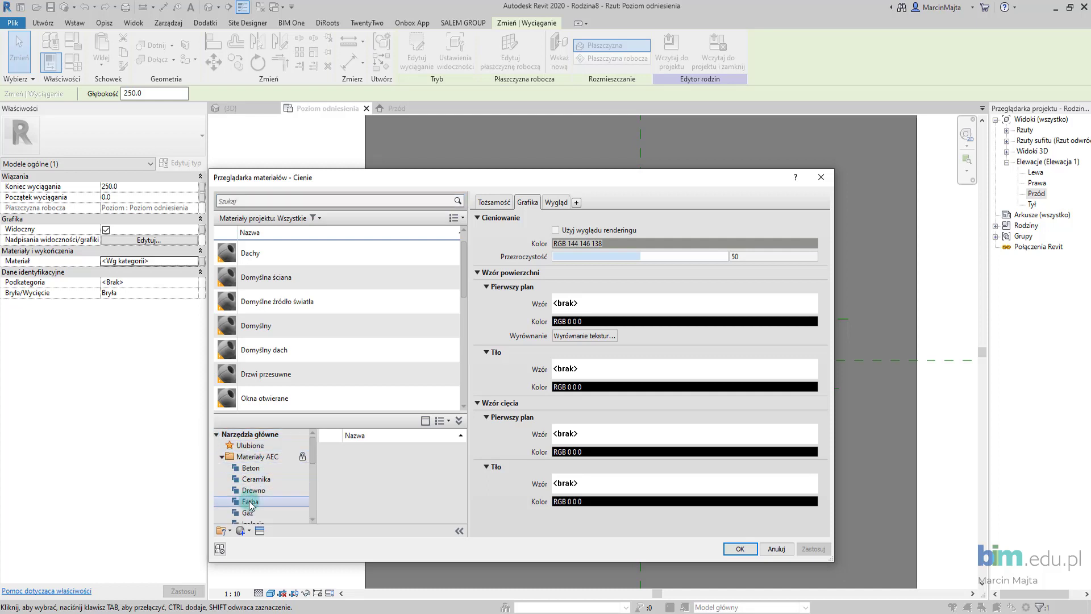
scroll(269, 507, down, 3)
click(253, 501)
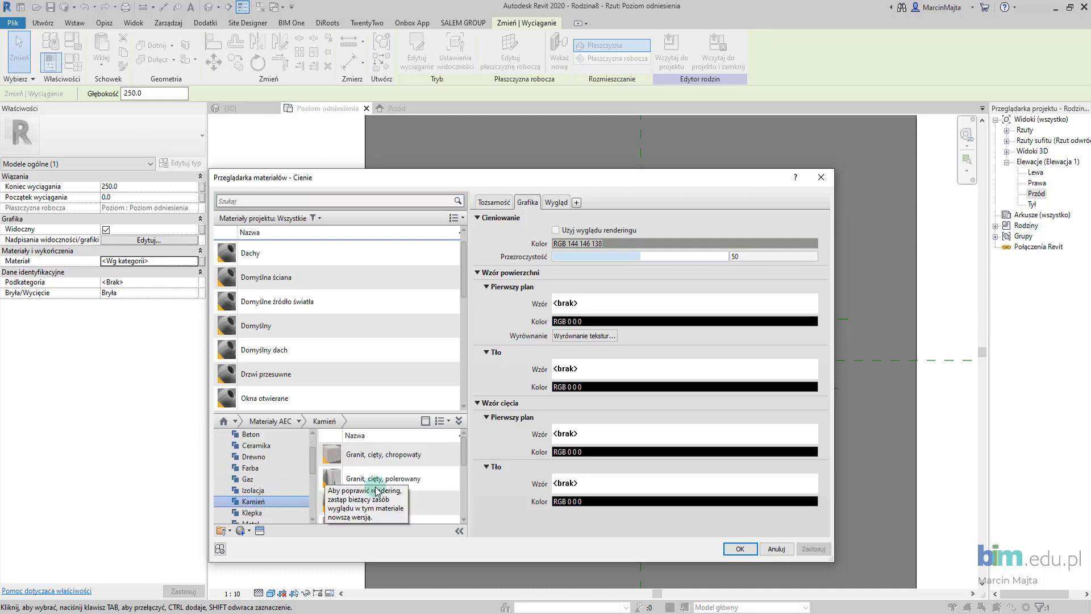
click(402, 473)
scroll(402, 472, down, 3)
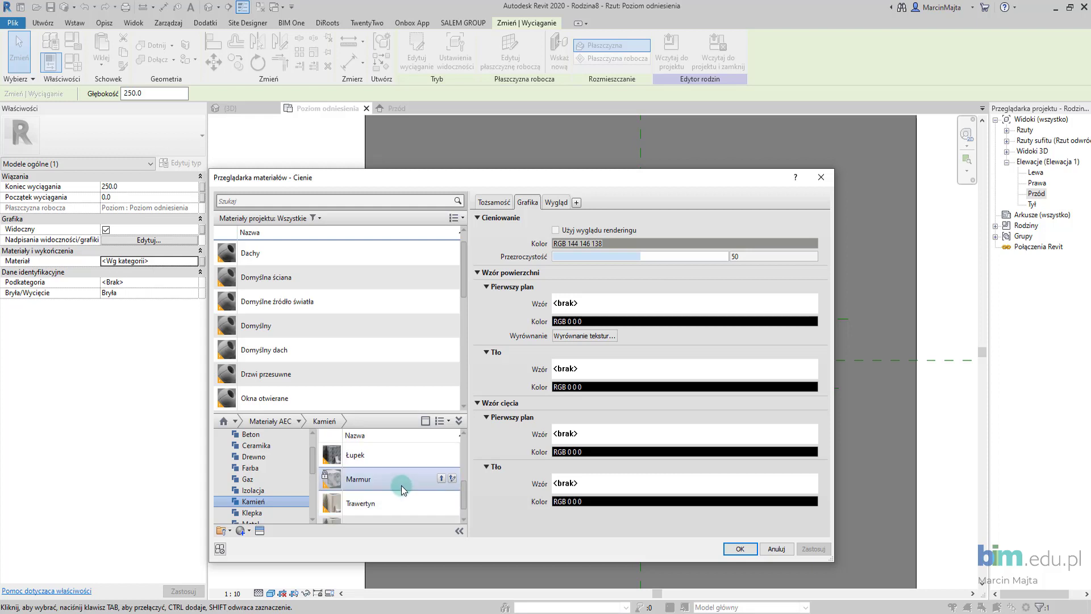
click(444, 479)
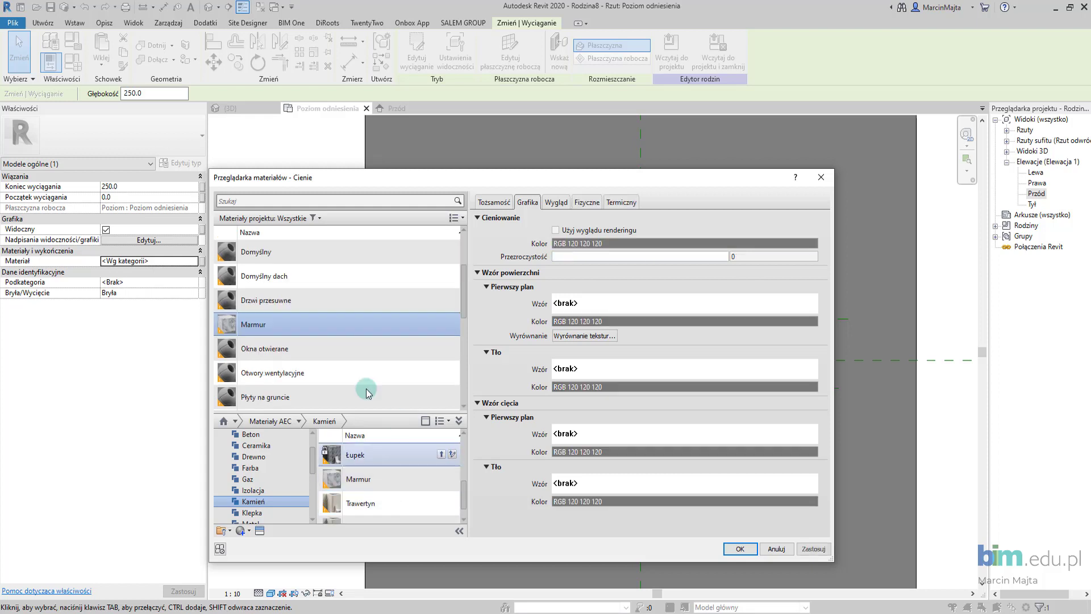
click(309, 298)
click(555, 229)
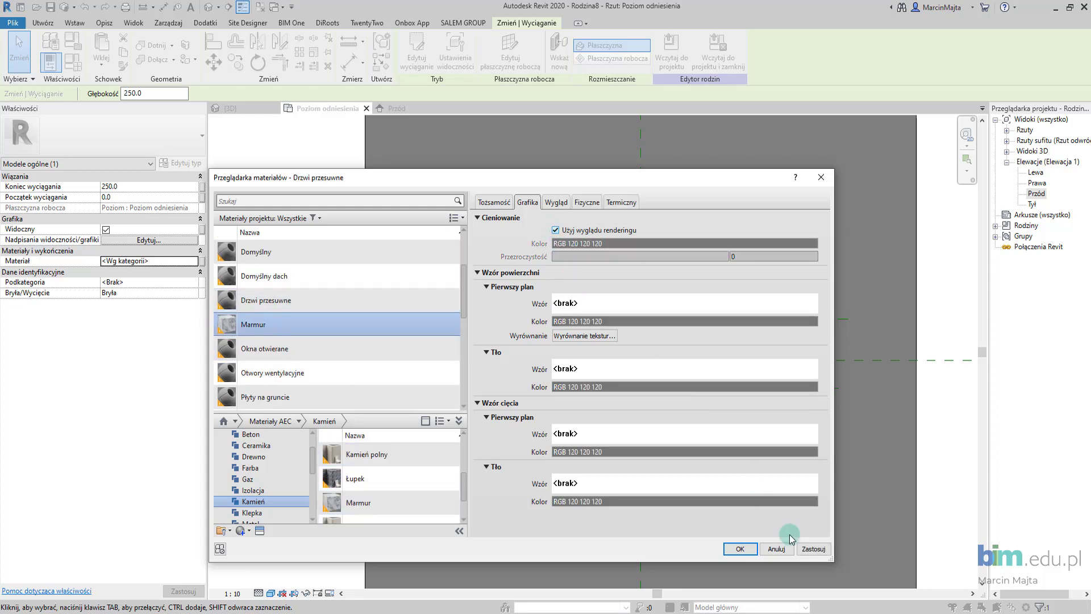
click(740, 549)
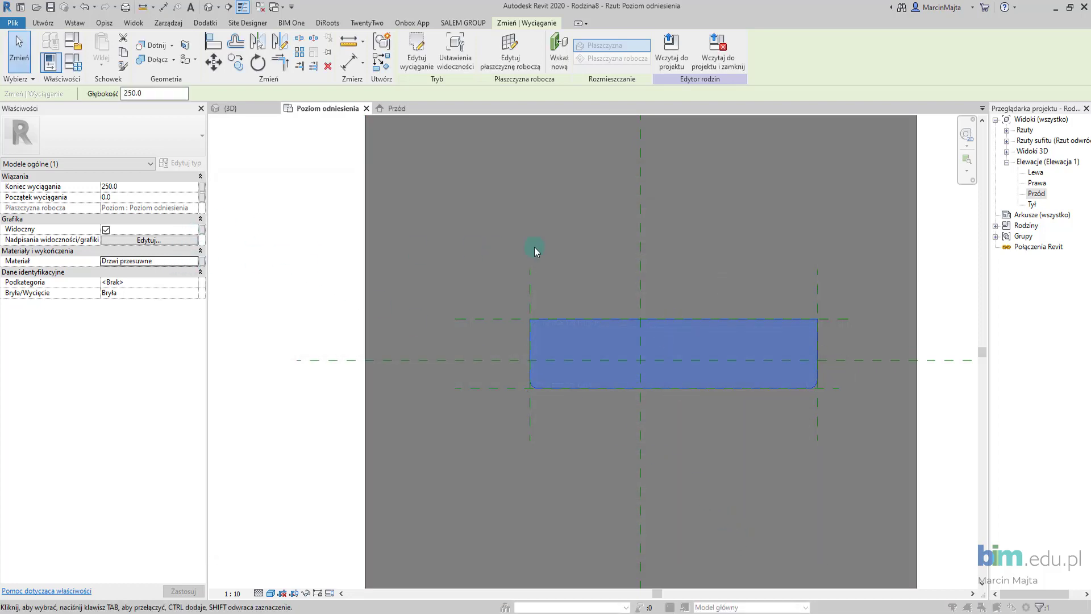
- Assign Marmur as the extrusion's material
click(202, 261)
click(284, 325)
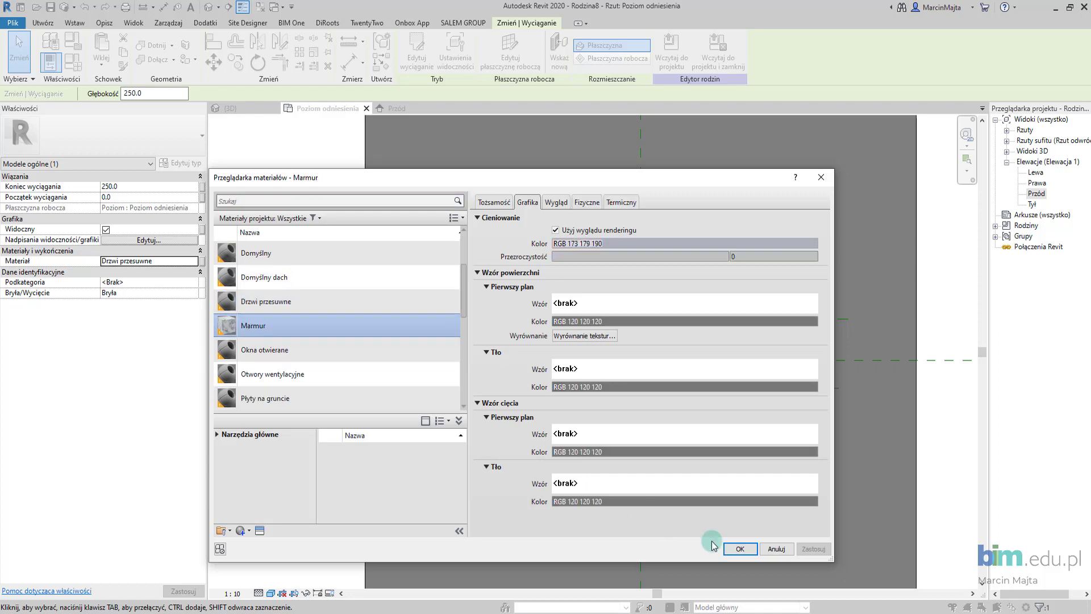
click(753, 549)
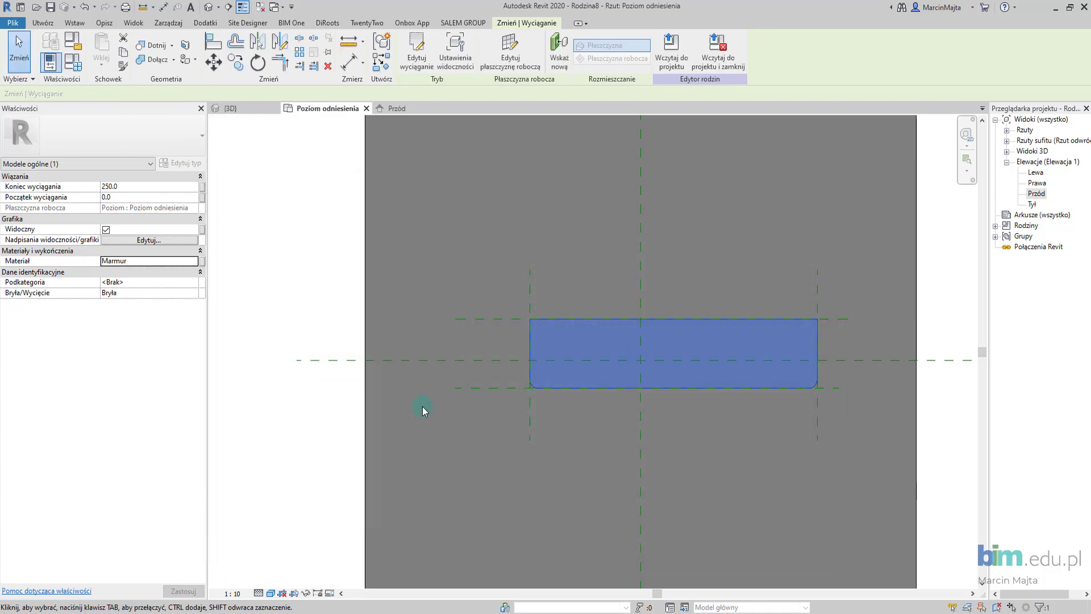
click(326, 376)
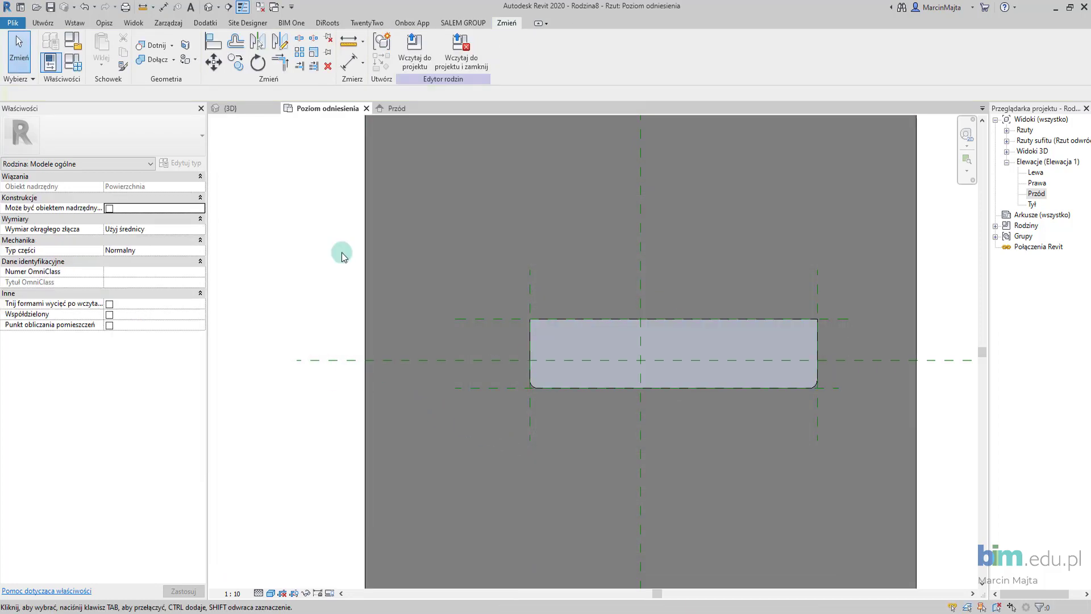
- In the shaded Przód elevation, drag the extrusion's top down to 66.1, forming a thin slab
click(392, 108)
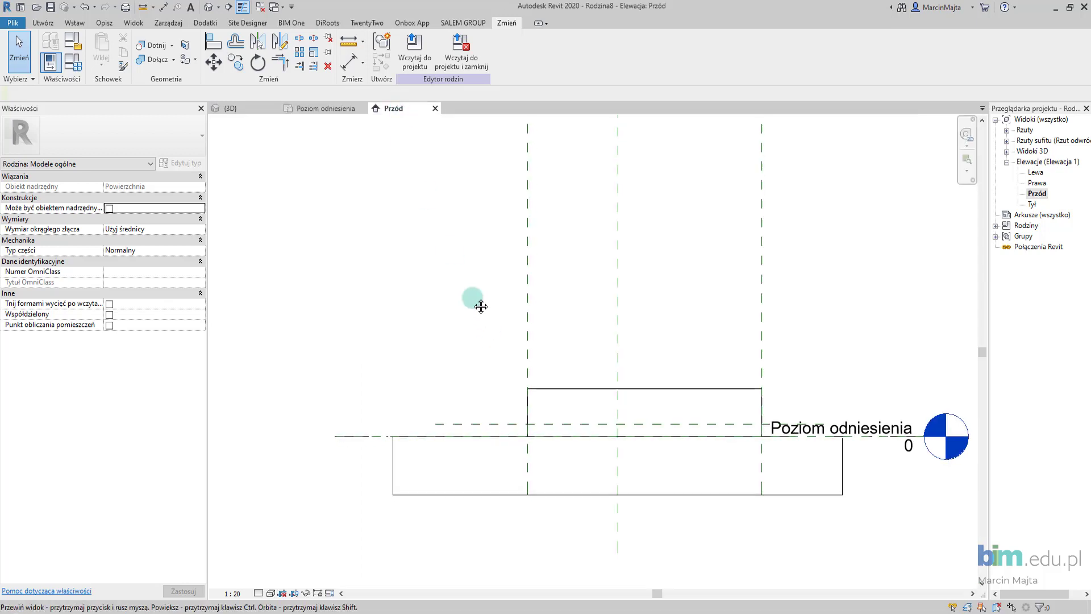
middle_drag(481, 304, 457, 255)
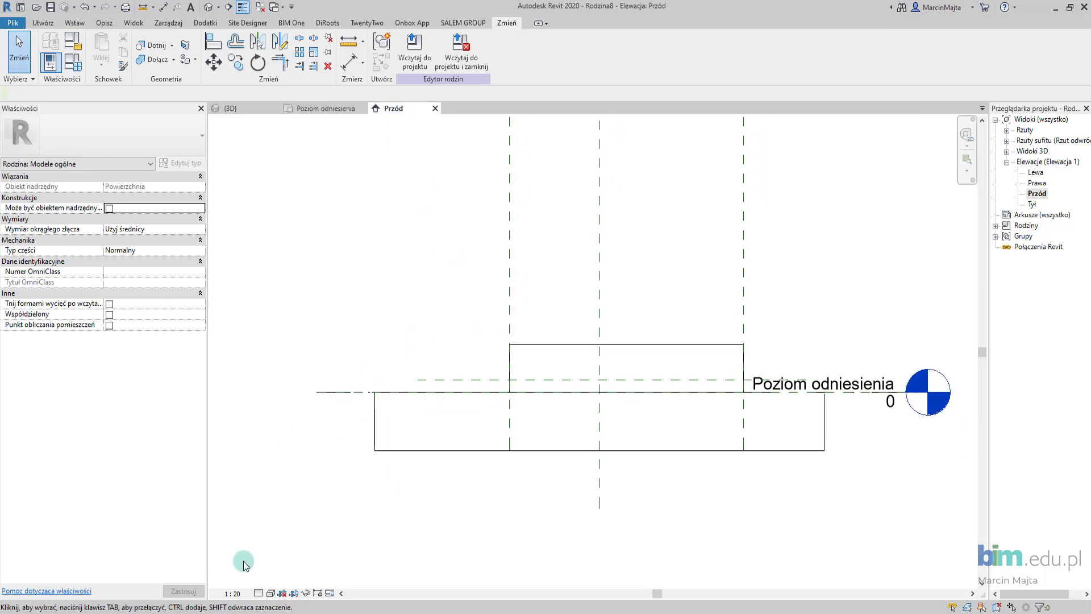
click(272, 593)
click(283, 560)
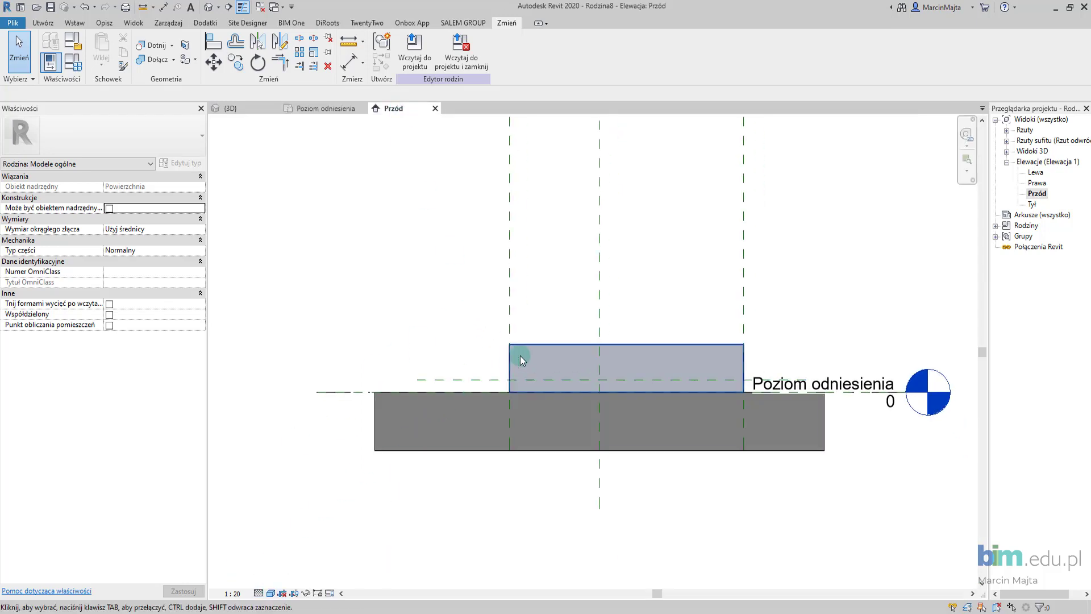
click(531, 345)
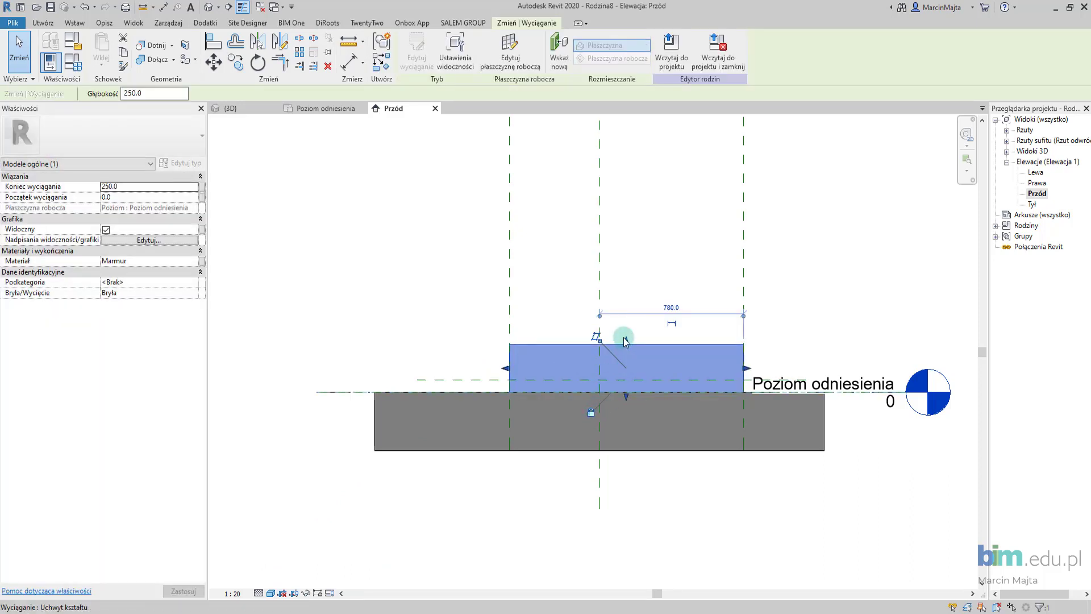
drag(626, 340, 627, 380)
click(630, 362)
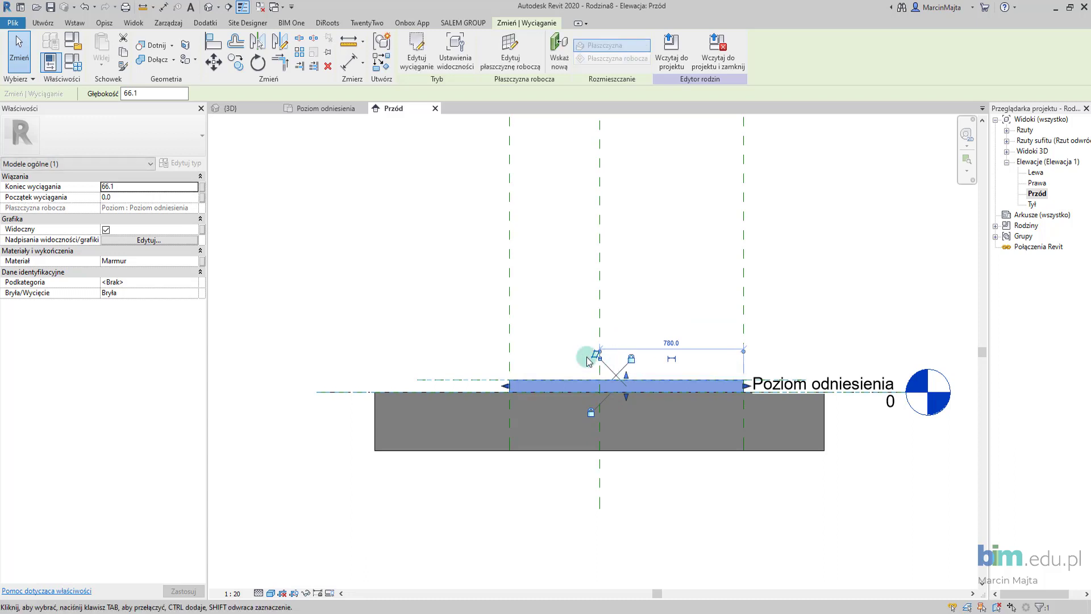
middle_drag(461, 282, 445, 317)
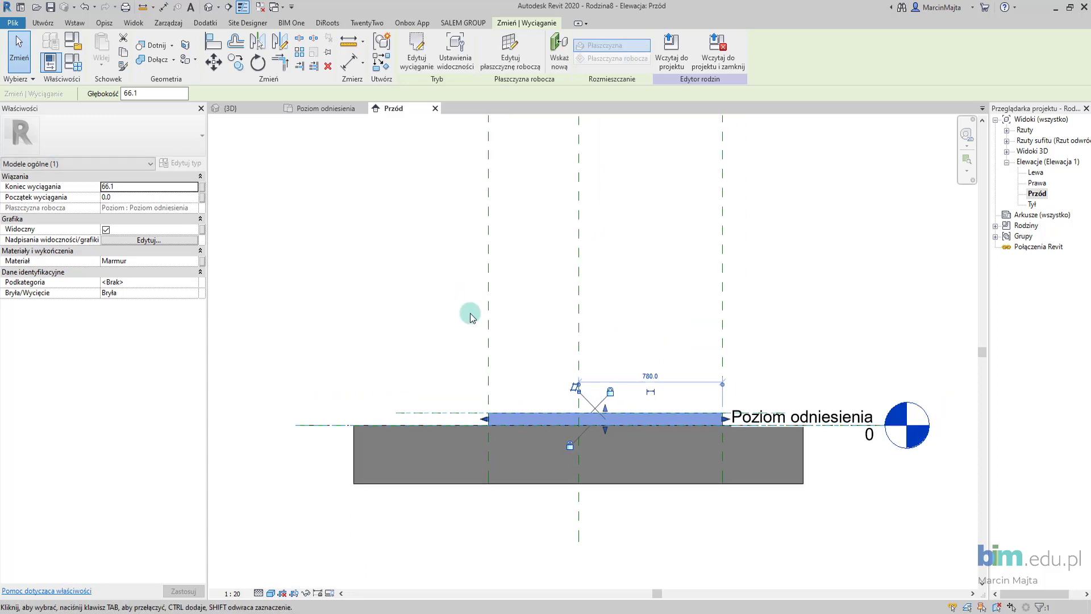
- In the reference level plan, trial-drag the sill's left reference plane, then revert the move
click(327, 111)
middle_drag(544, 278, 530, 275)
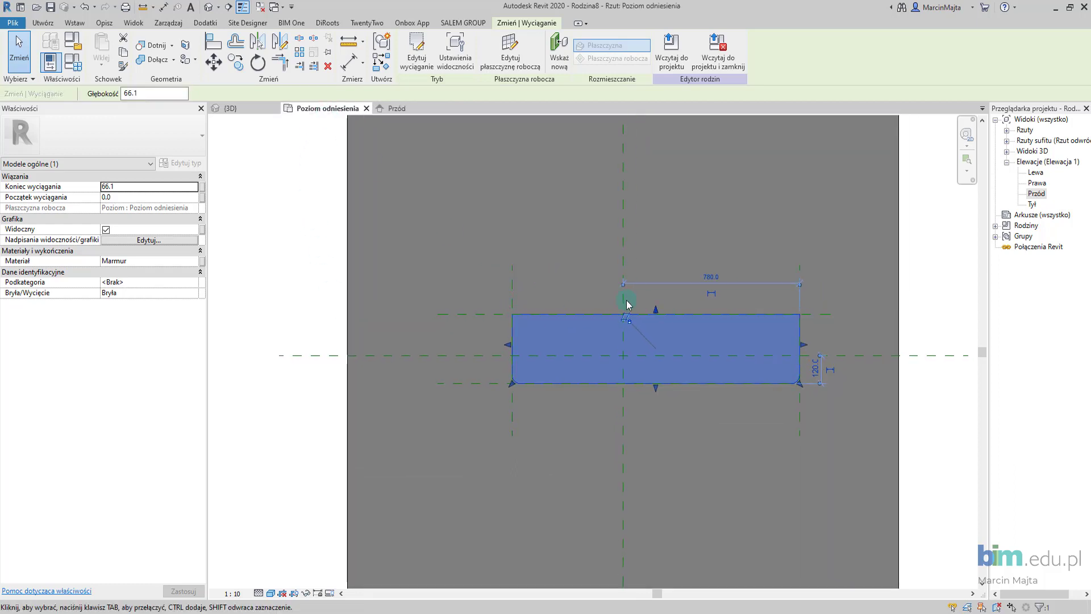
click(514, 281)
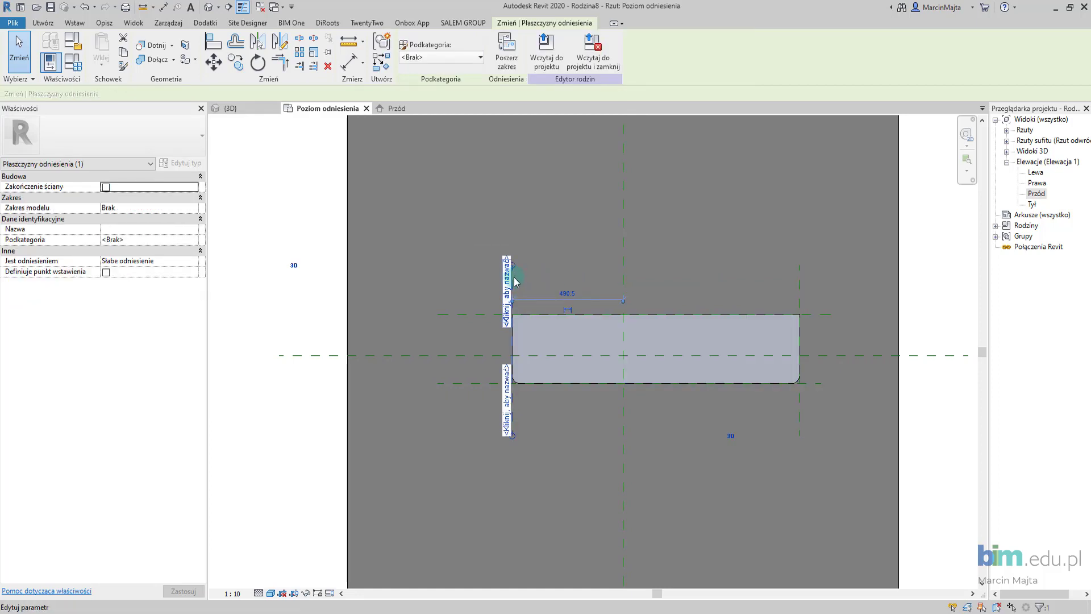
key(Escape)
click(515, 289)
scroll(514, 289, up, 2)
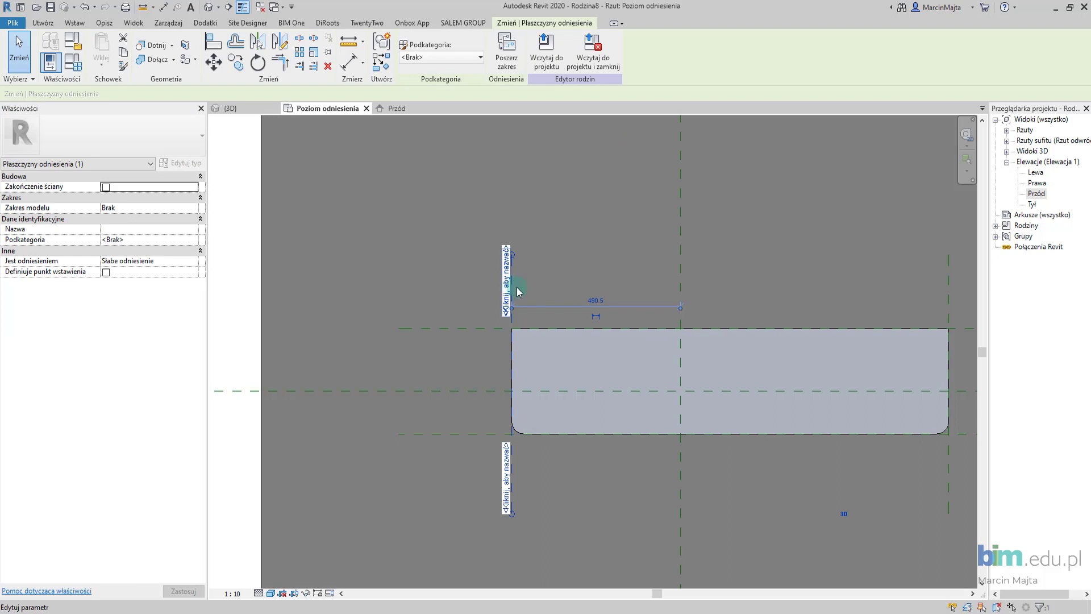
mouse_move(511, 331)
mouse_down()
mouse_move(604, 335)
mouse_move(511, 336)
mouse_up()
key(Escape)
scroll(512, 253, down, 1)
middle_drag(511, 253, 513, 291)
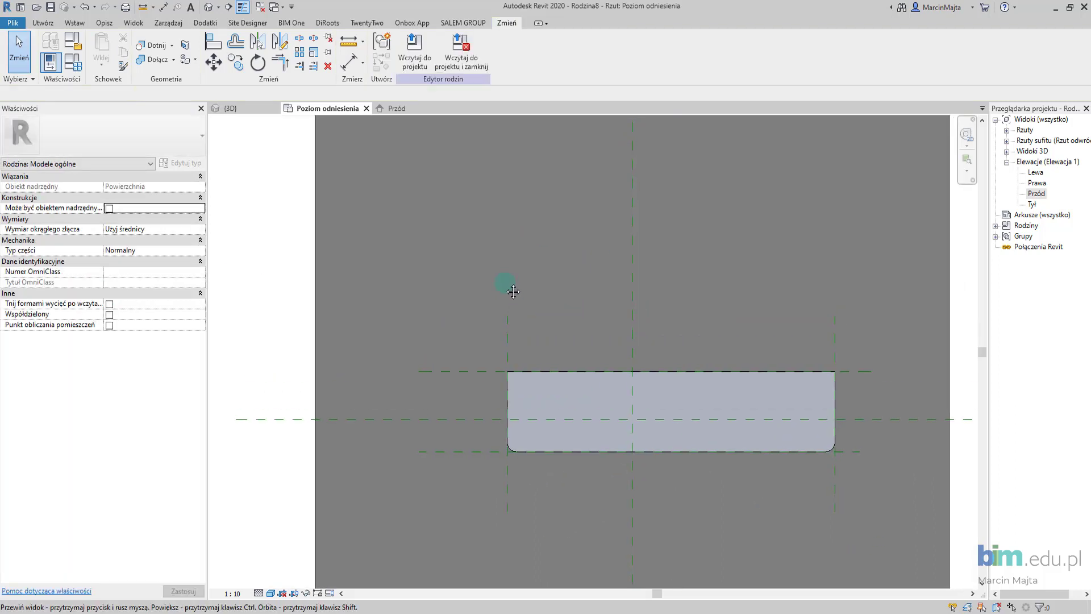
- Add an EQ width dimension across the three vertical planes plus an overall 1560 width
key(d)
key(i)
click(508, 331)
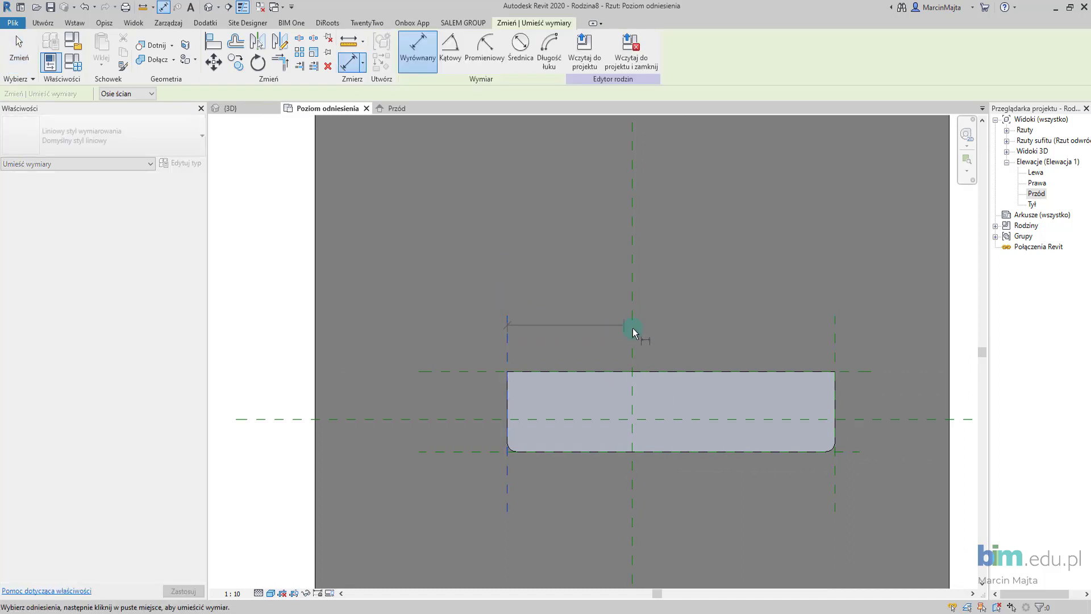
click(632, 329)
click(829, 346)
click(694, 308)
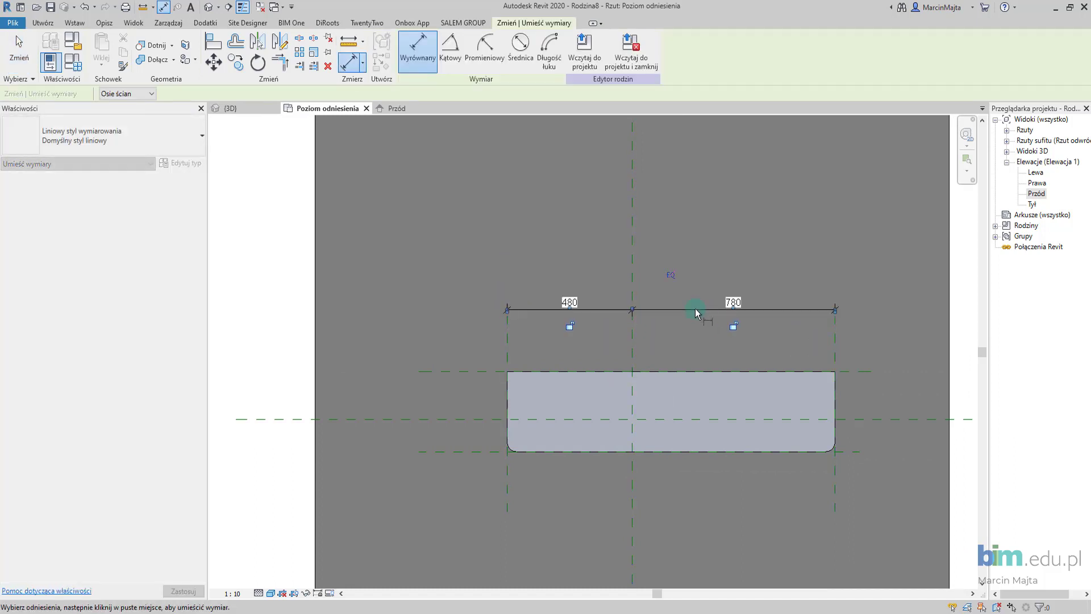
click(632, 274)
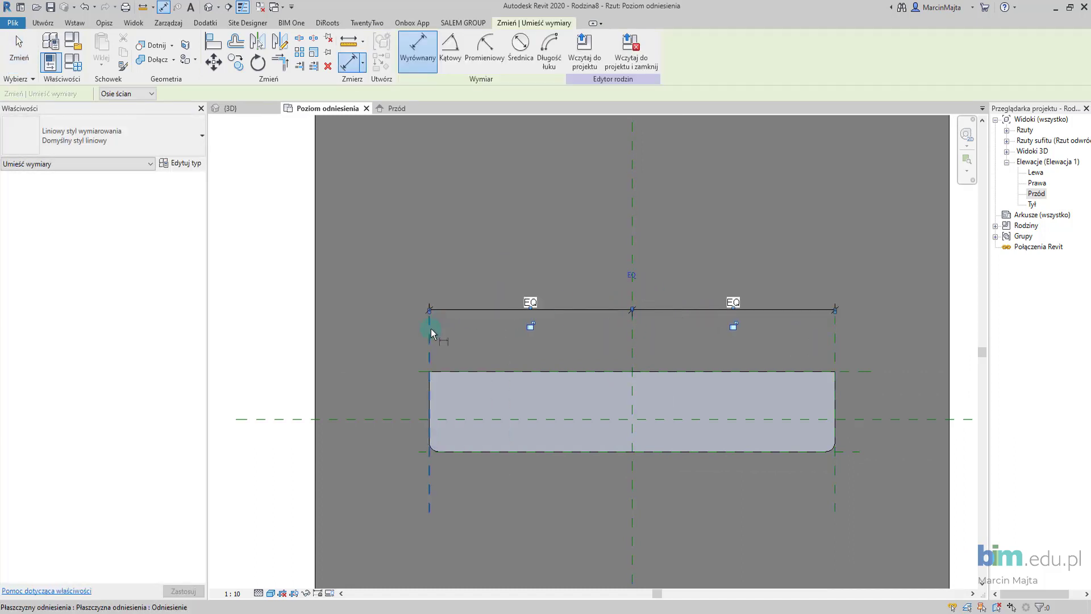
click(430, 328)
click(826, 339)
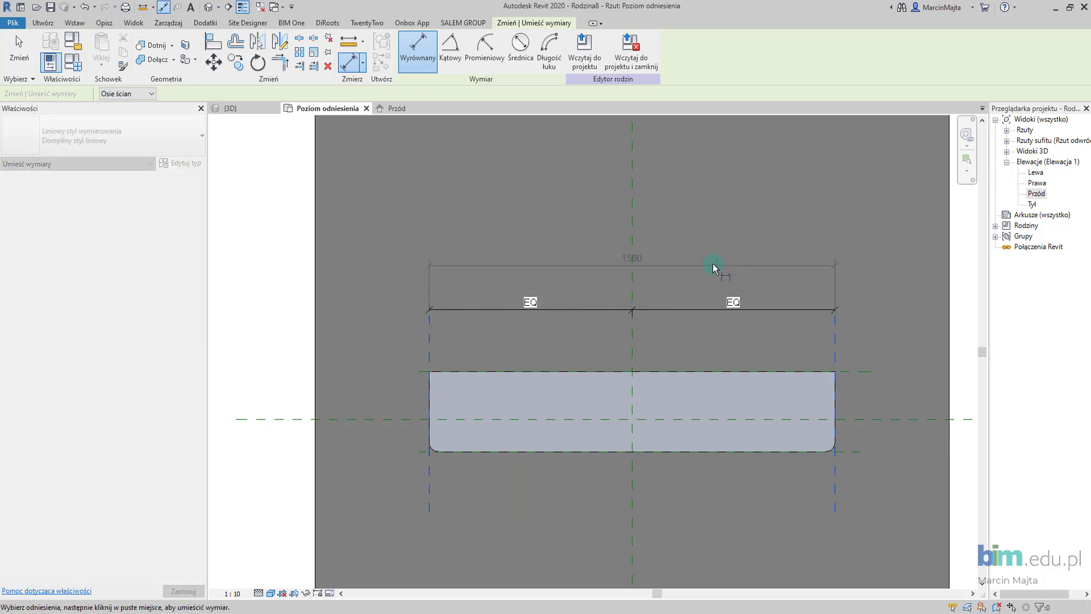
click(713, 263)
- Add an EQ depth dimension across the horizontal planes plus an overall 240 depth
click(419, 371)
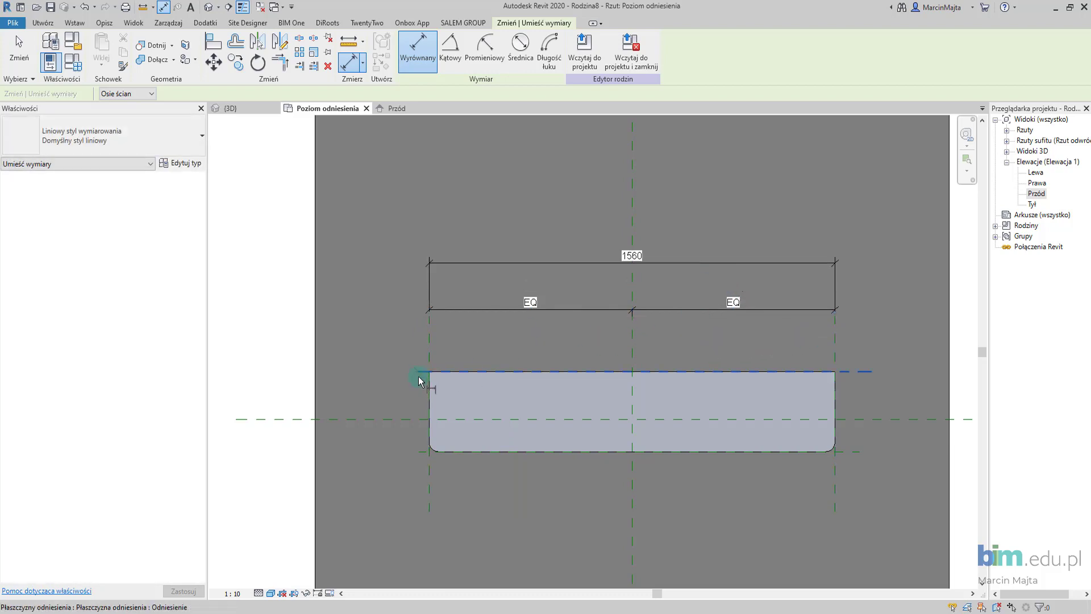
click(411, 419)
click(418, 447)
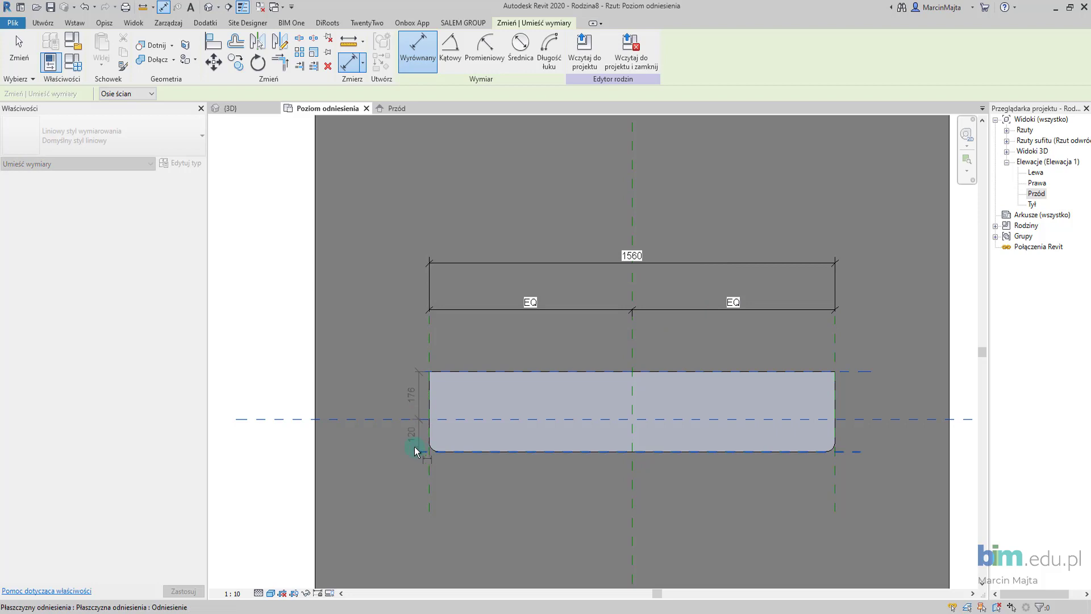
click(379, 432)
click(413, 418)
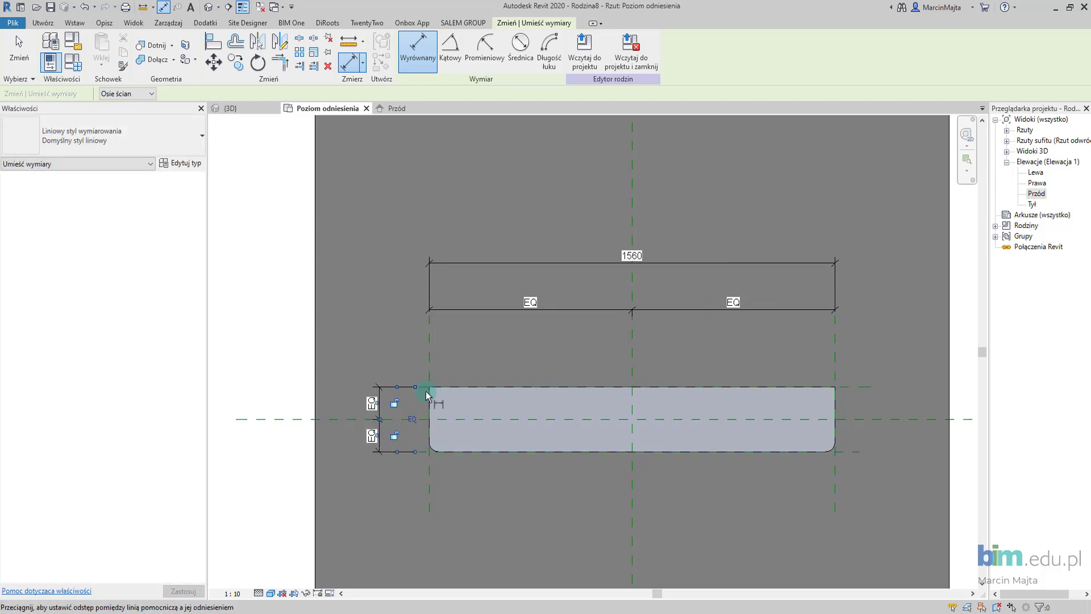
click(419, 387)
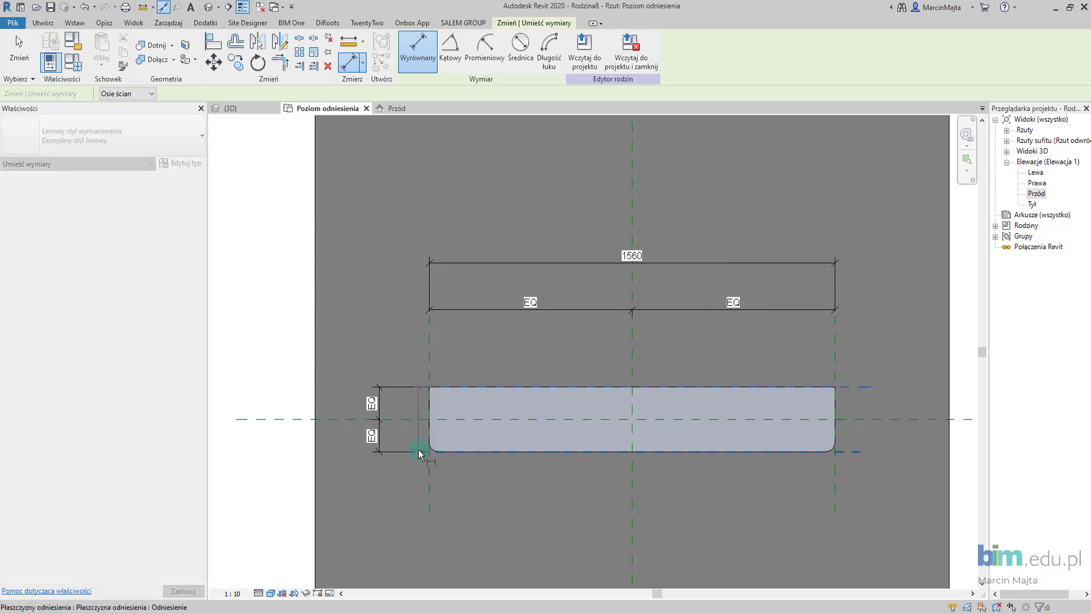
click(418, 450)
click(350, 453)
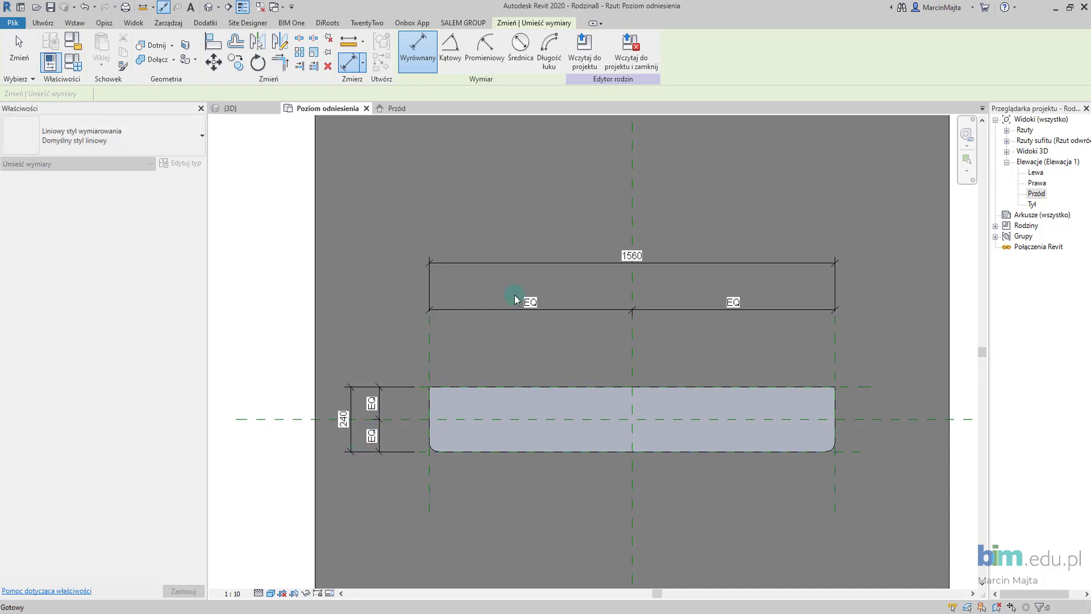
key(Escape)
key(Escape)
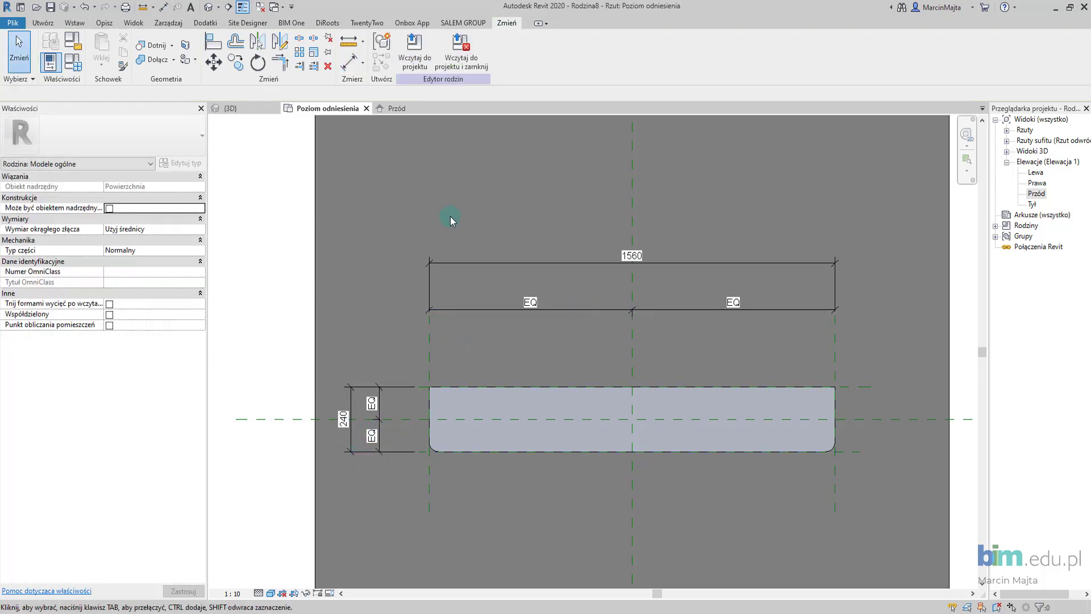
- Dimension the sill's right rounded corner with a radius-35 dimension
key(d)
key(i)
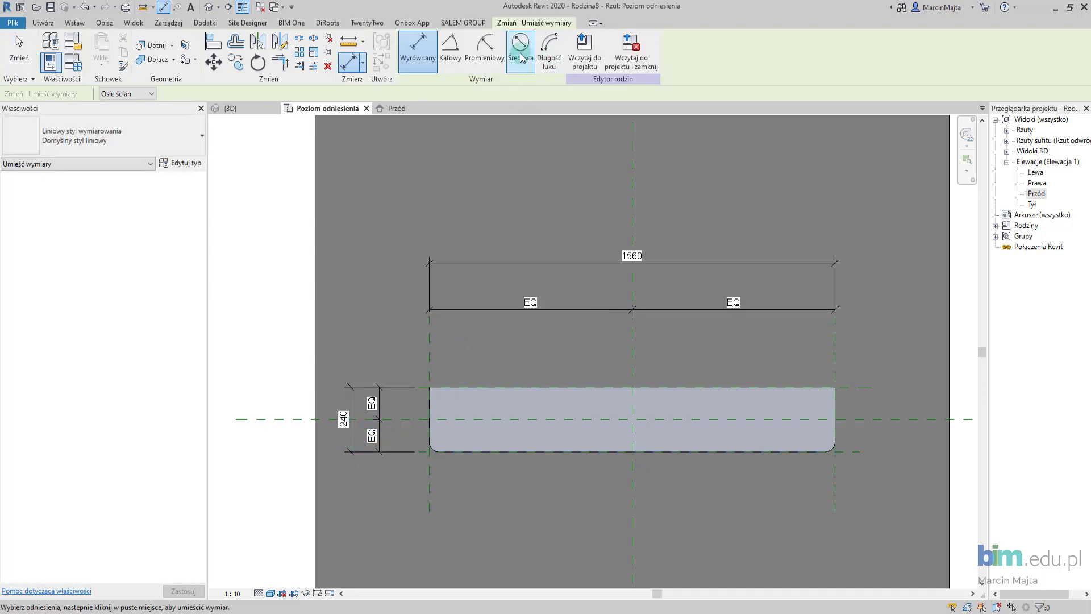
click(485, 49)
scroll(430, 450, up, 3)
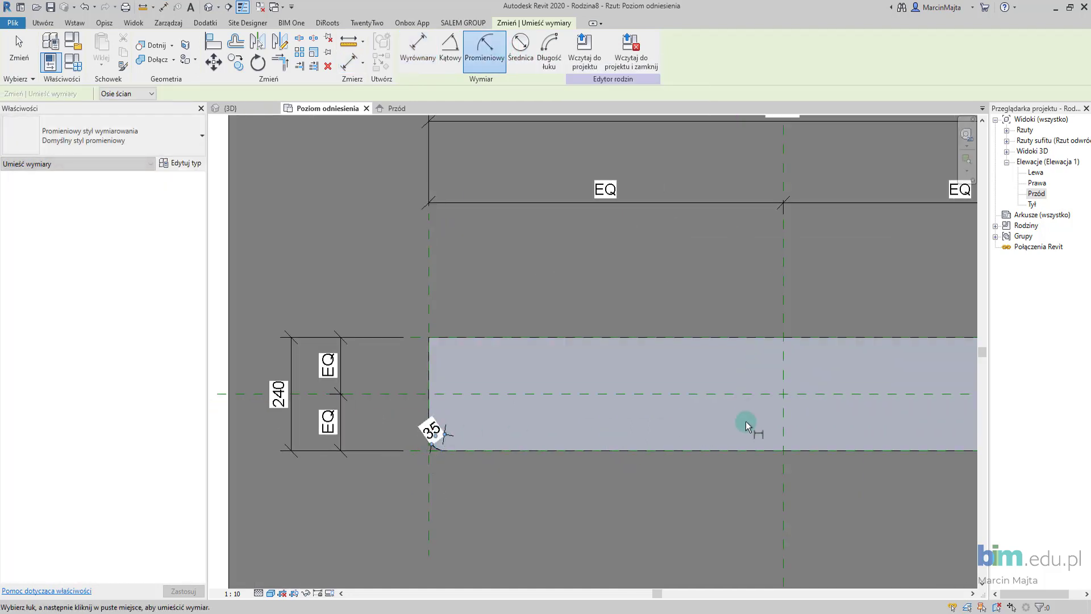
middle_drag(928, 431, 593, 419)
click(792, 435)
click(792, 420)
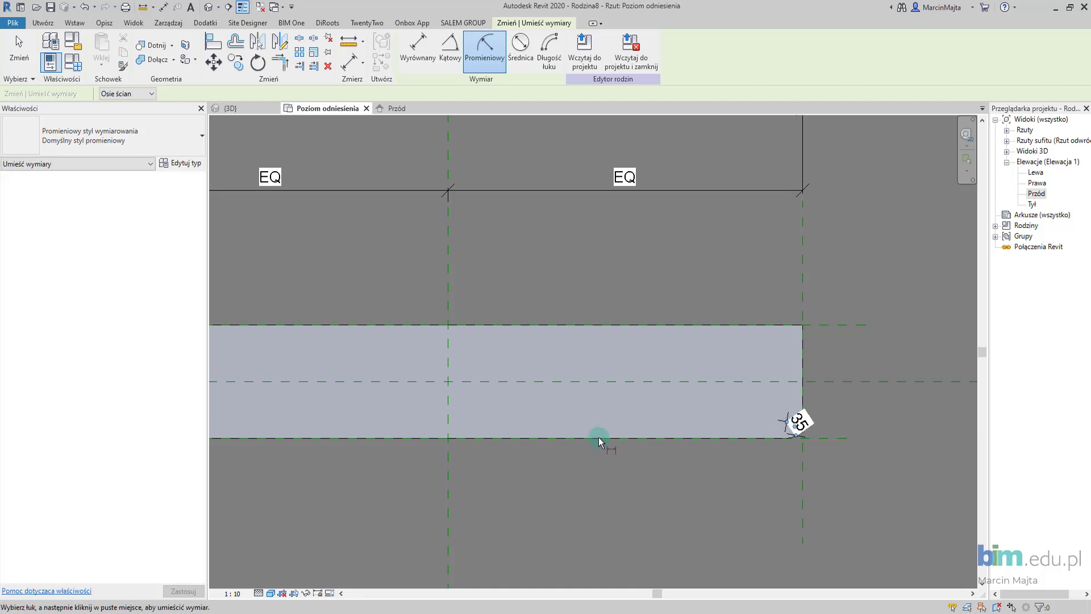
scroll(598, 437, down, 3)
middle_drag(517, 397, 591, 384)
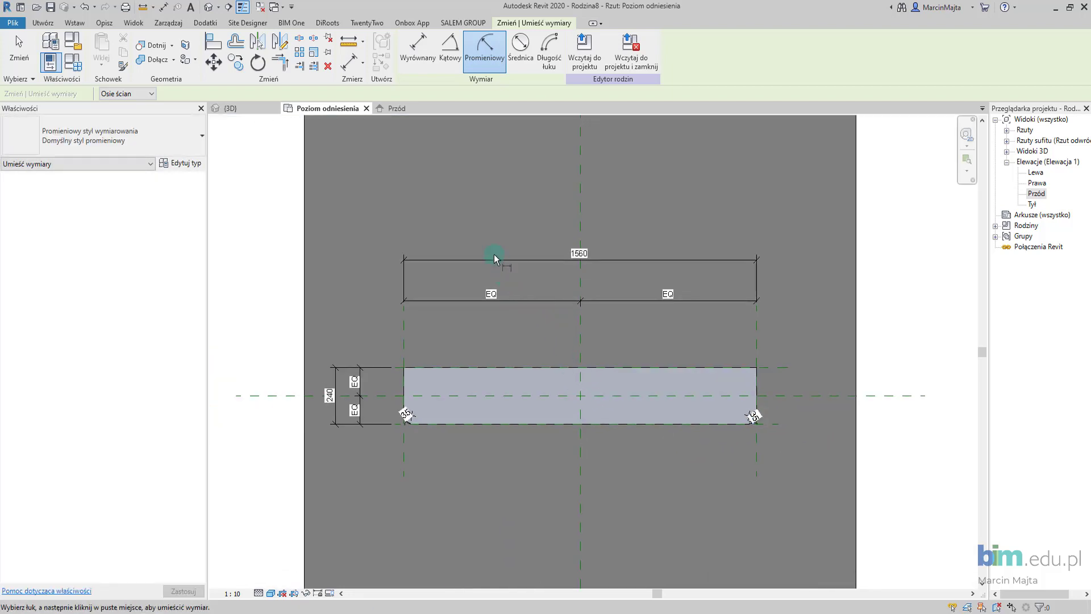
- Label the 240 depth dimension Głębokość Parapetu and the 1560 width dimension Szerokość parapetu
key(Escape)
key(Escape)
click(335, 382)
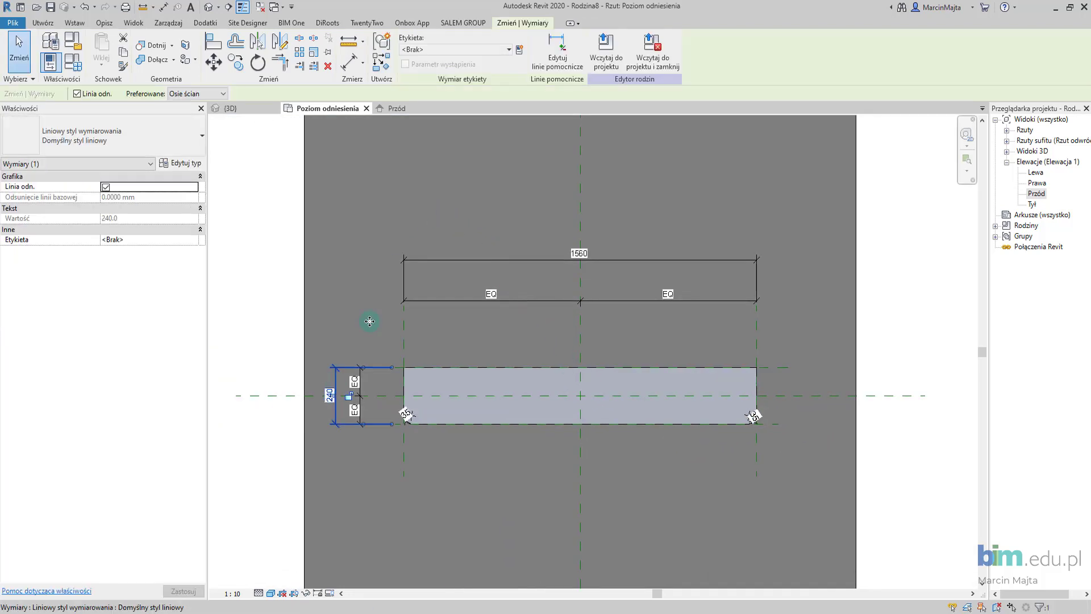
click(519, 54)
text(Głębokość Parapetu)
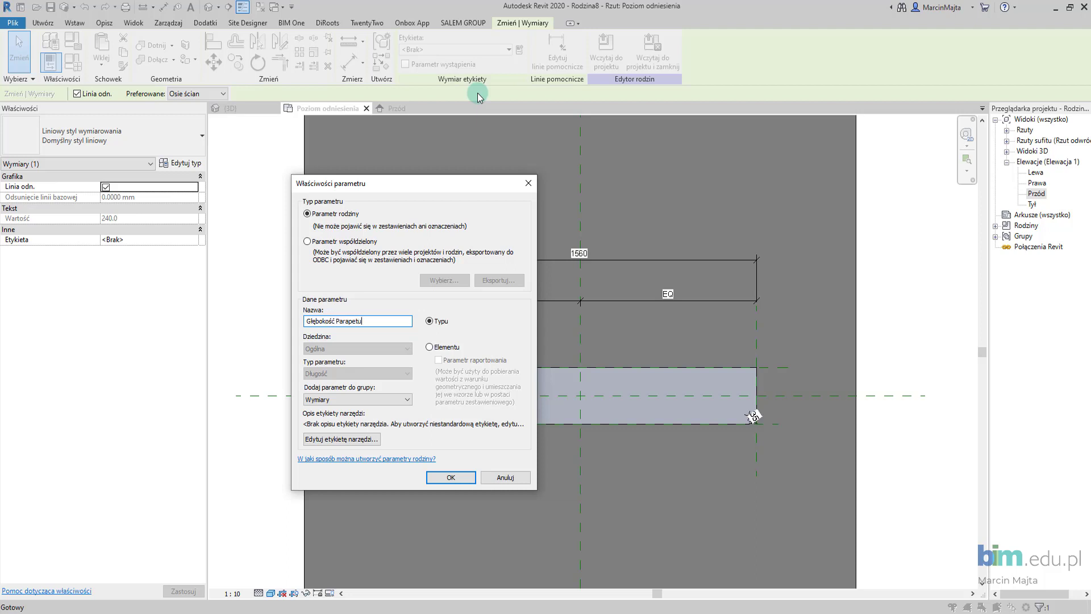
click(441, 479)
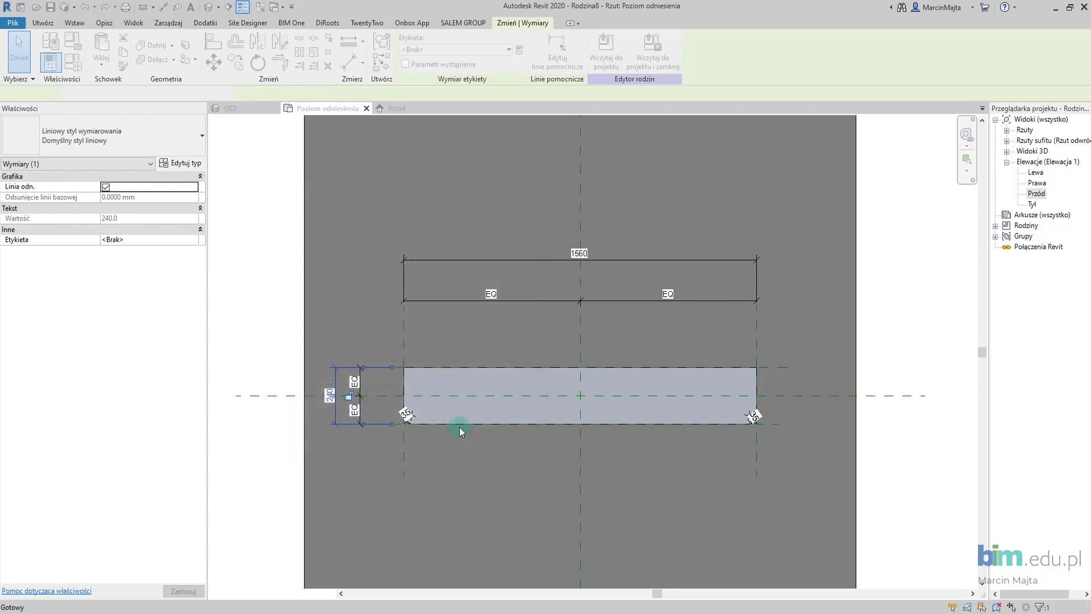
click(608, 259)
click(519, 50)
text(Szerokość parapetu)
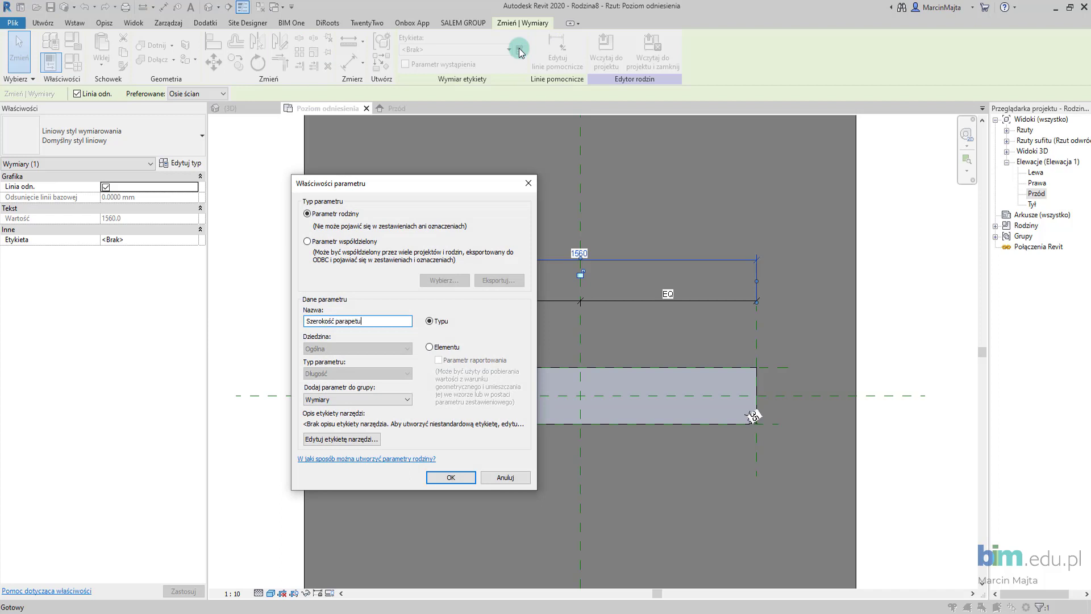
click(470, 478)
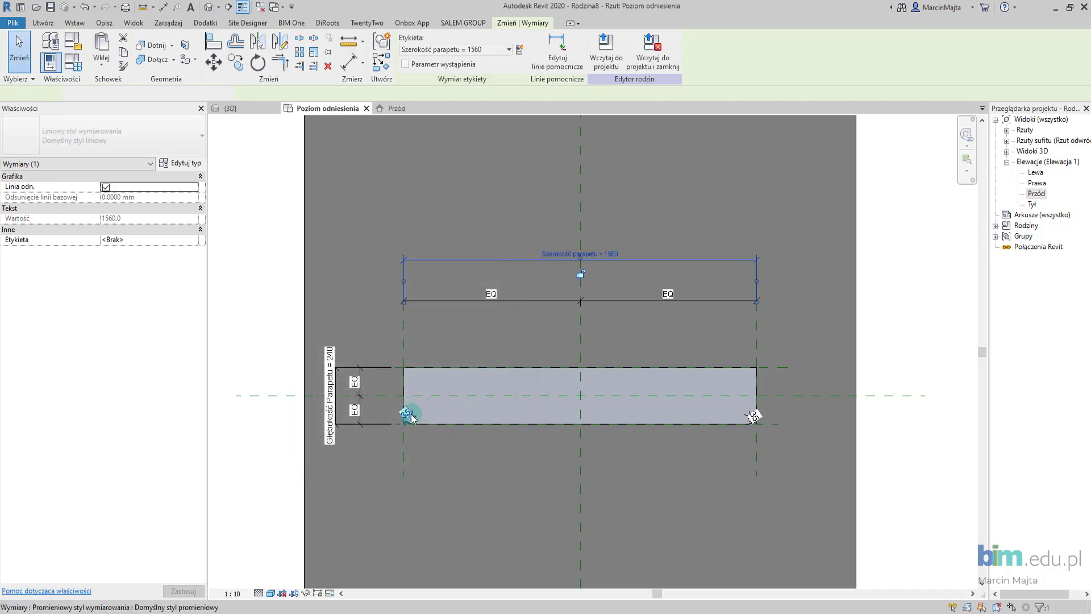
- Create the Zaokrąglenie parameter on one radius and assign the same label to the second radius
click(518, 51)
text(Zaokrągle)
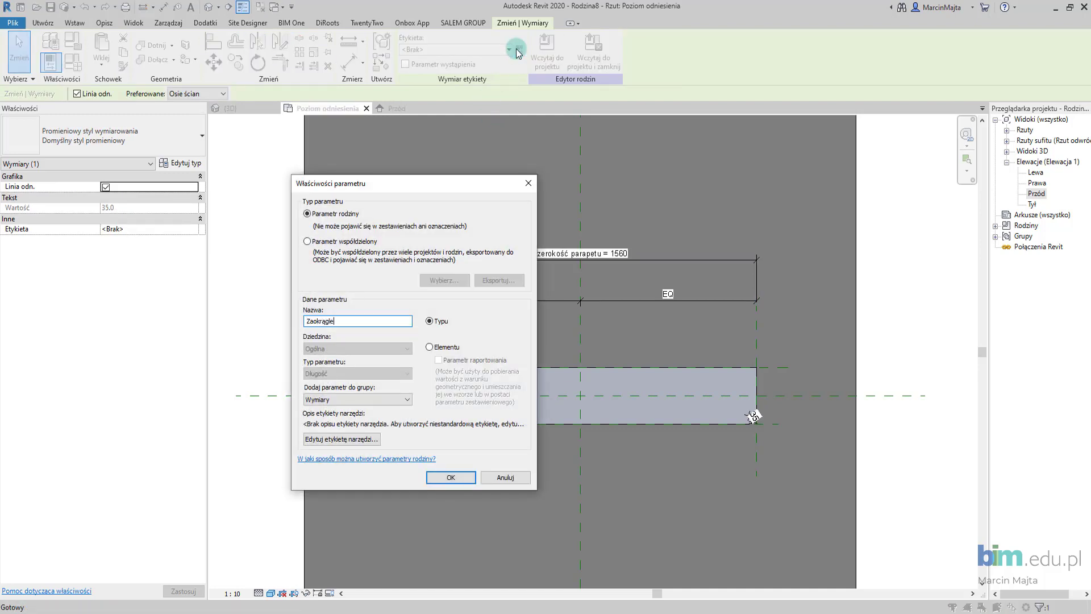
text(nie)
click(463, 479)
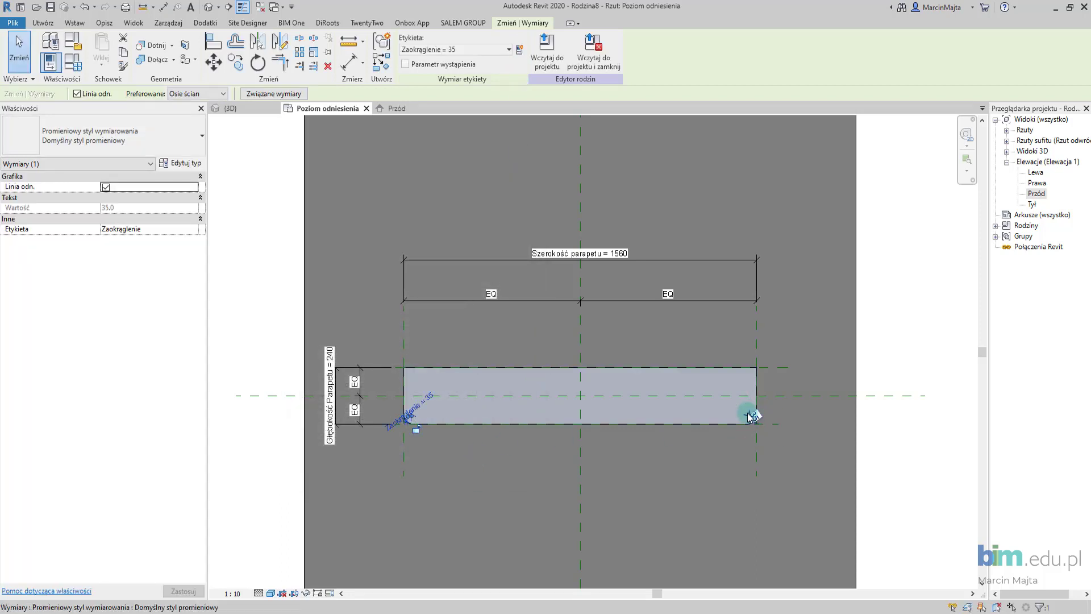
click(483, 48)
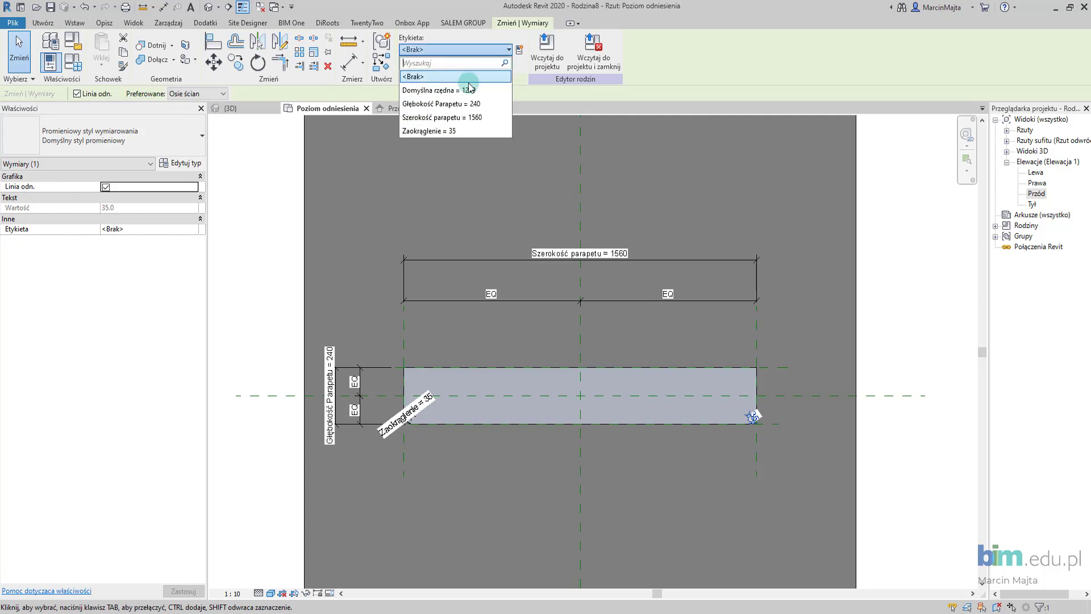
click(476, 128)
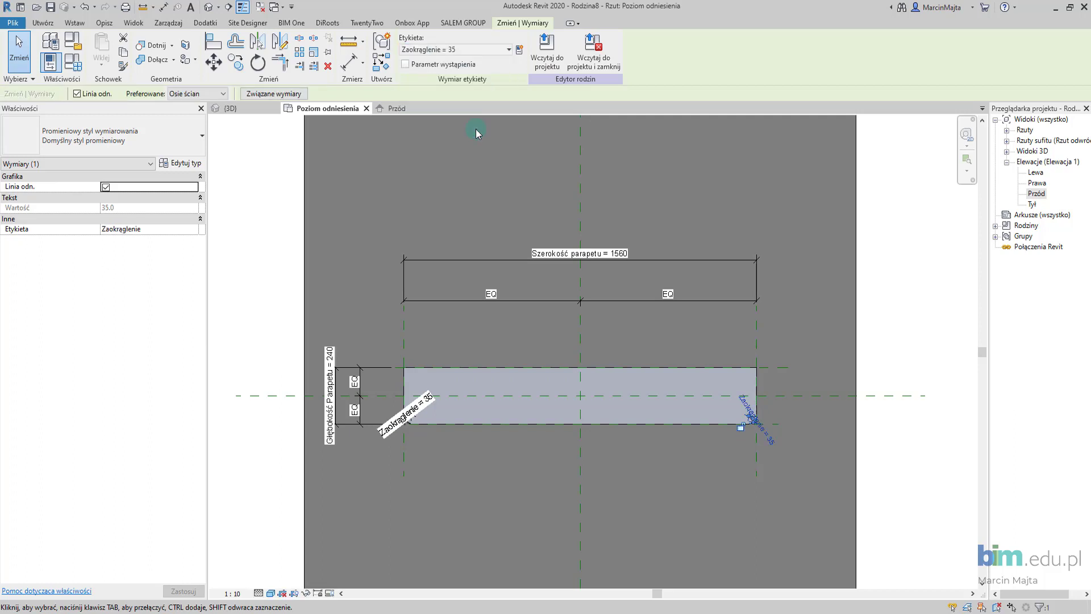
click(458, 178)
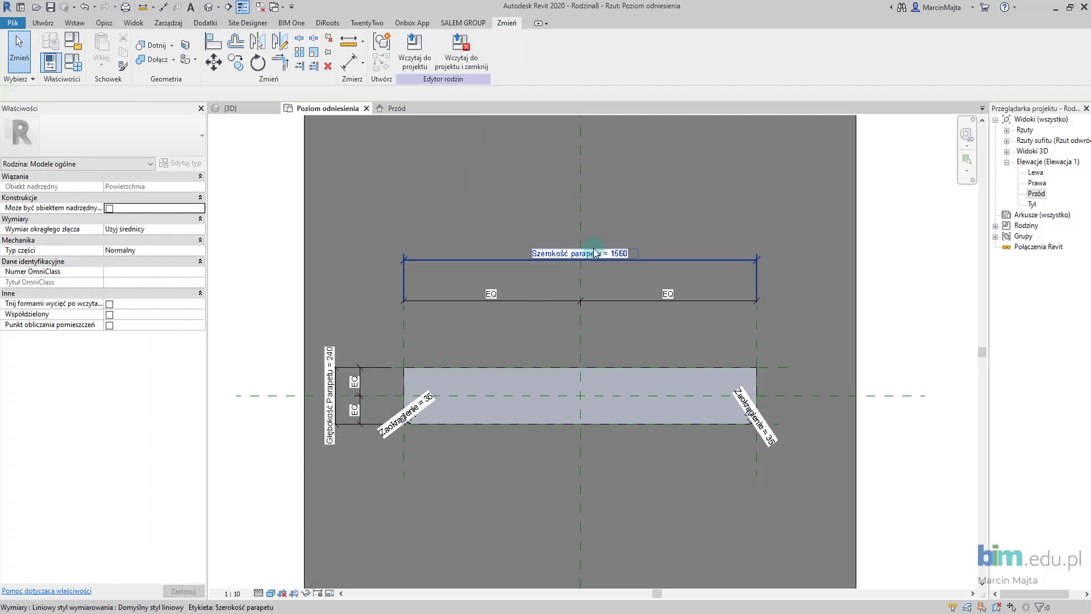
- In the Przód elevation, add an aligned dimension across the sill's thickness
click(381, 109)
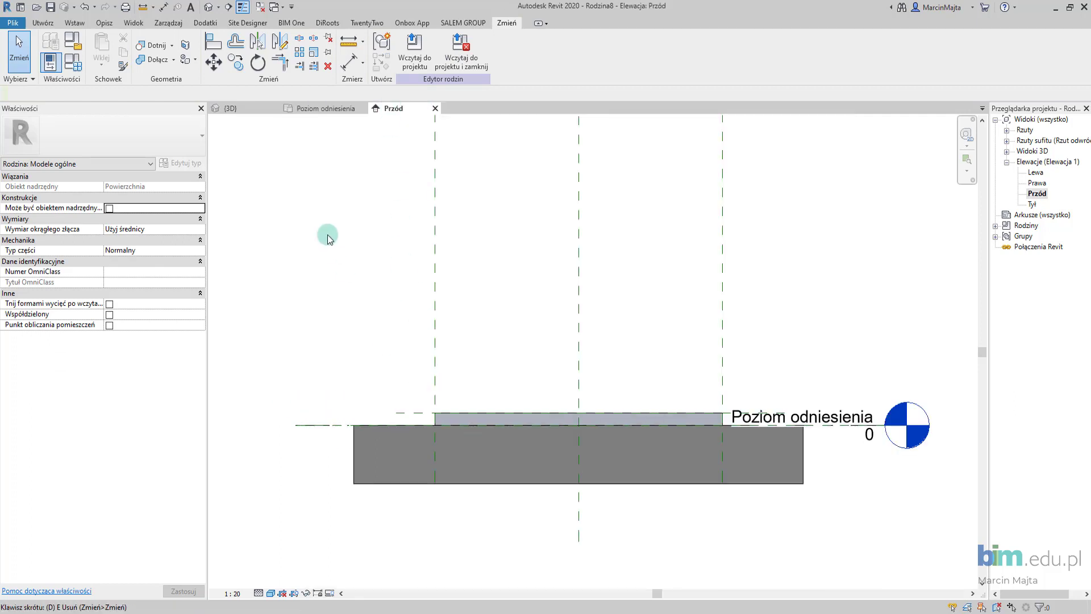
key(d)
key(i)
click(413, 409)
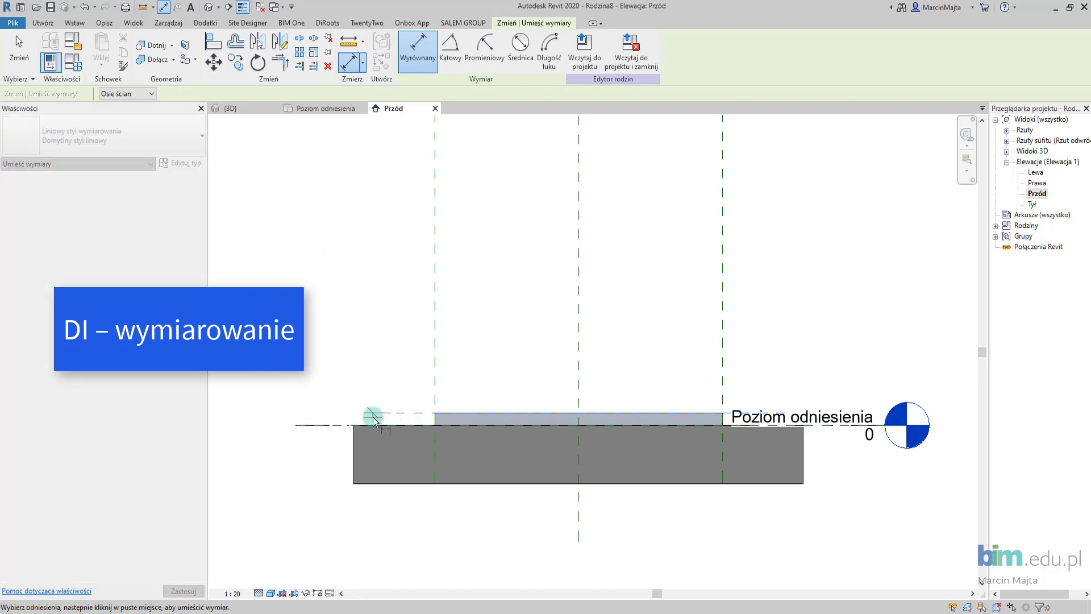
click(372, 421)
click(341, 406)
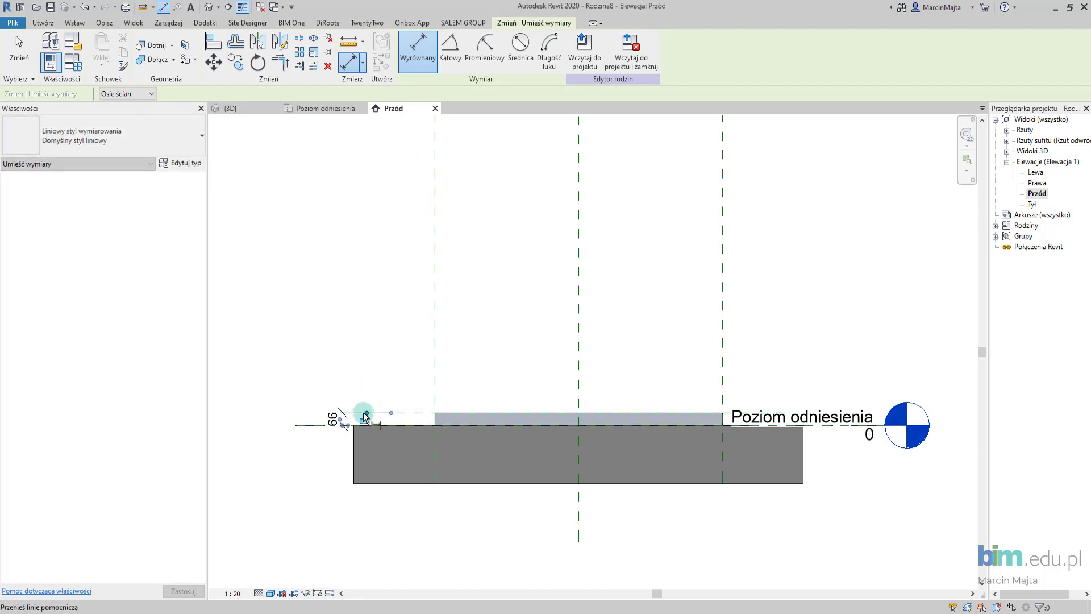
key(Escape)
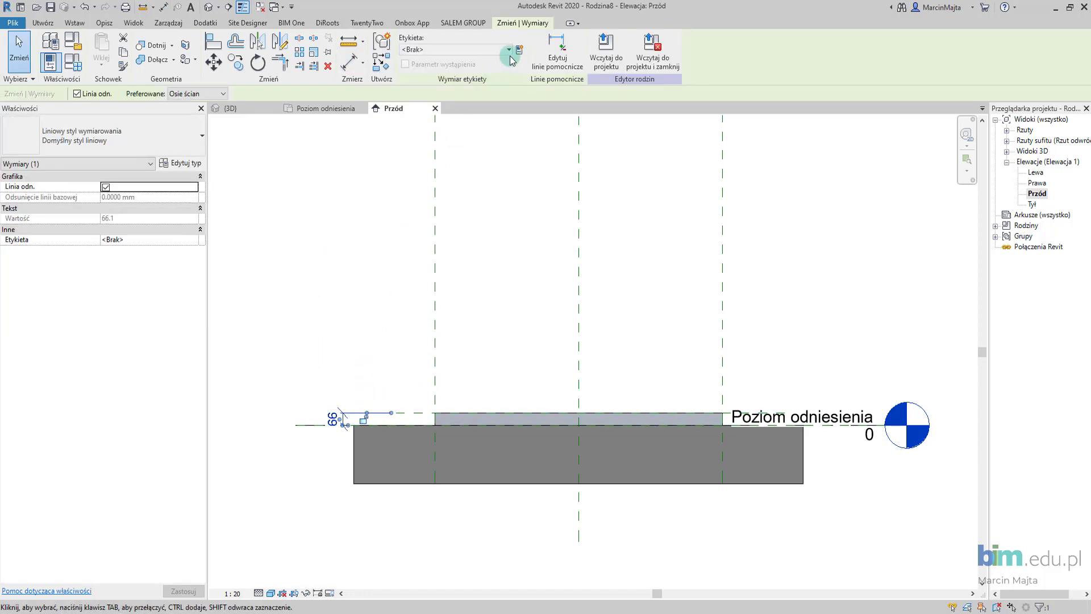
- Label the thickness dimension with a new Grubość parapetu parameter and set it to 20
click(518, 50)
text(Grubość parapetu)
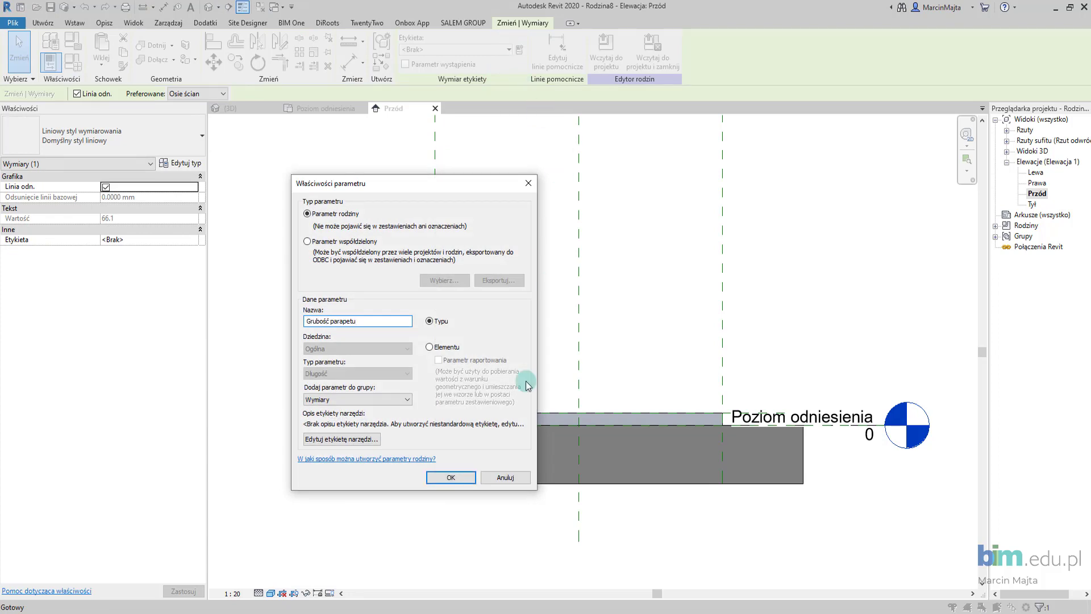
click(452, 477)
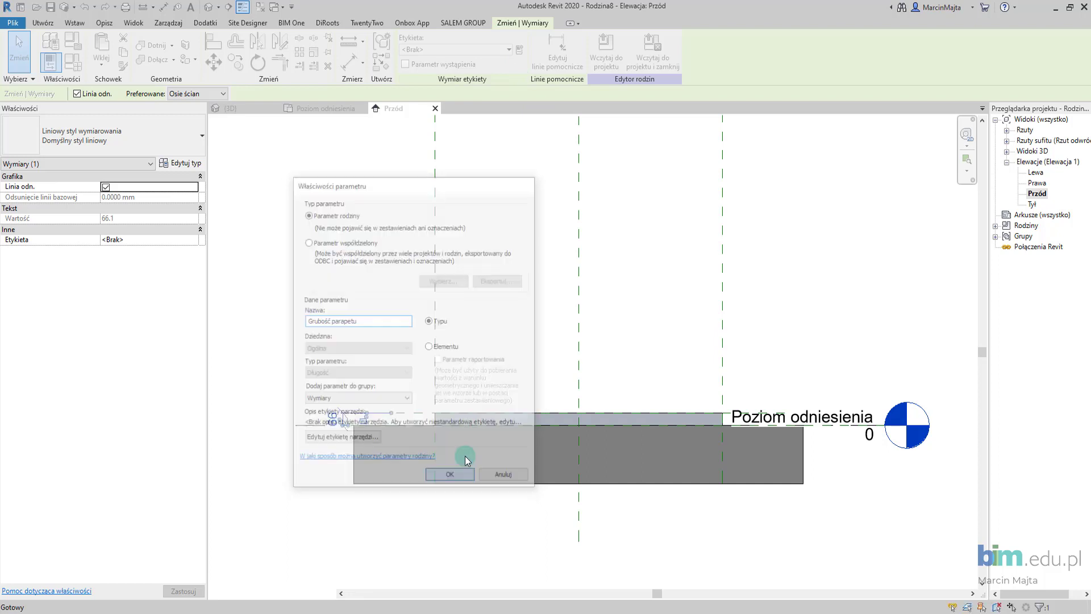
click(499, 336)
click(335, 371)
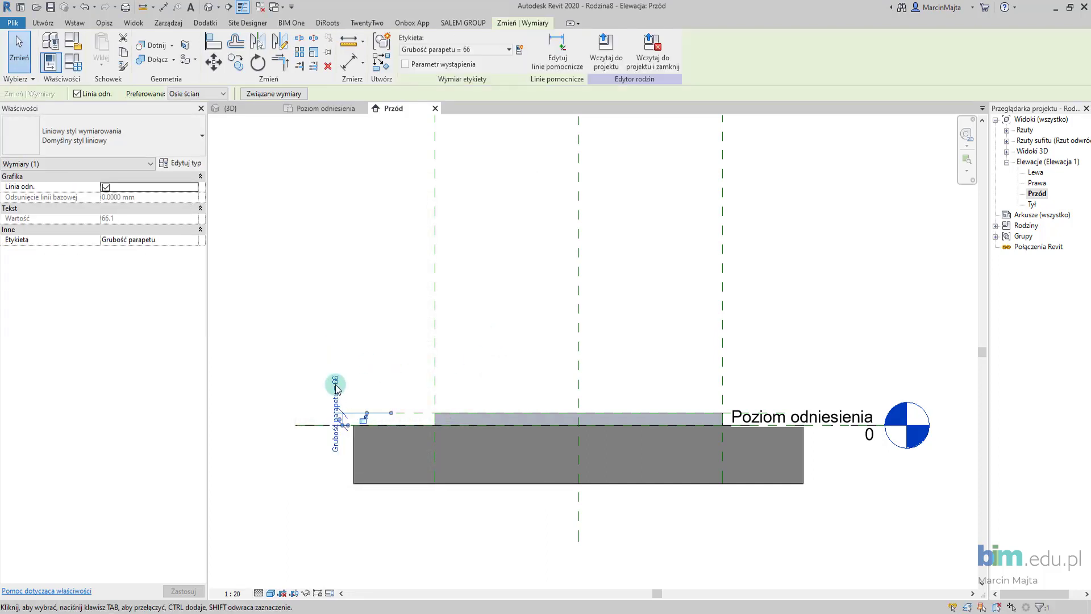
click(335, 387)
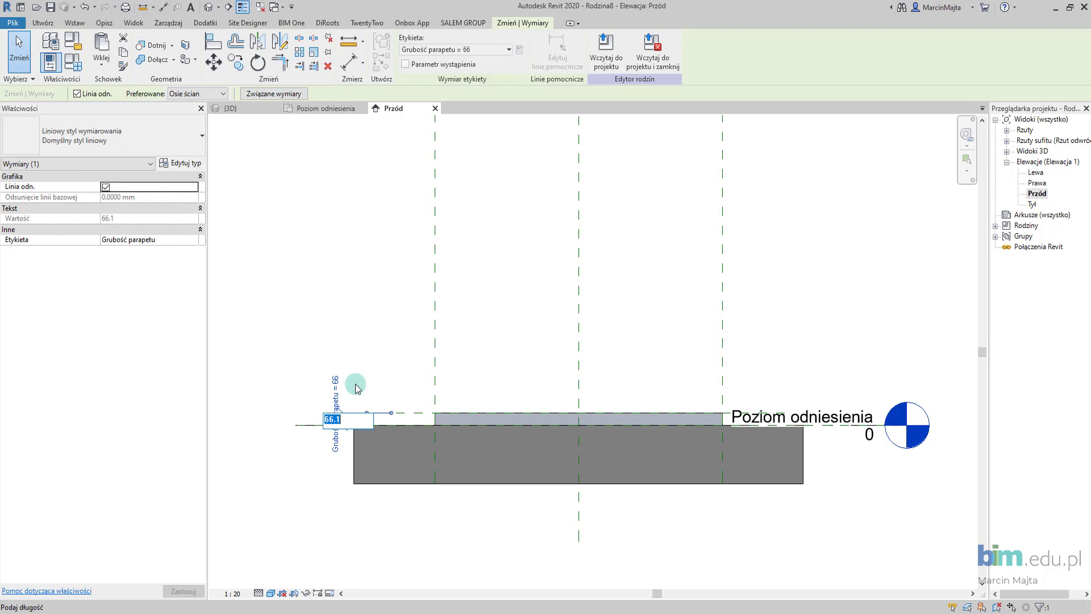
text(20)
key(Return)
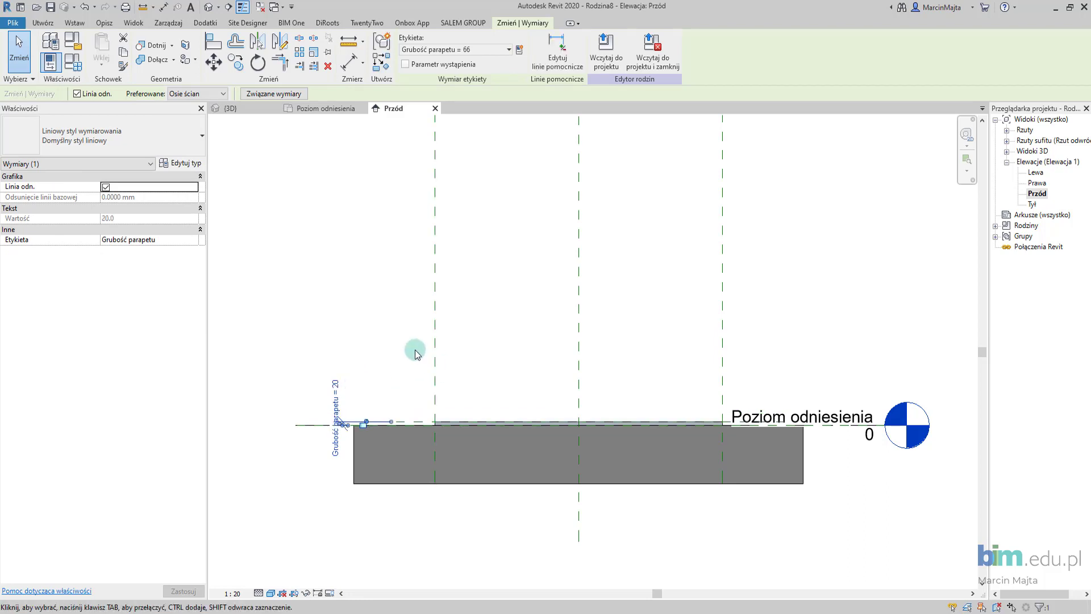
click(416, 347)
- In the plan, resize the sill to 1200 wide and 200 deep
click(321, 117)
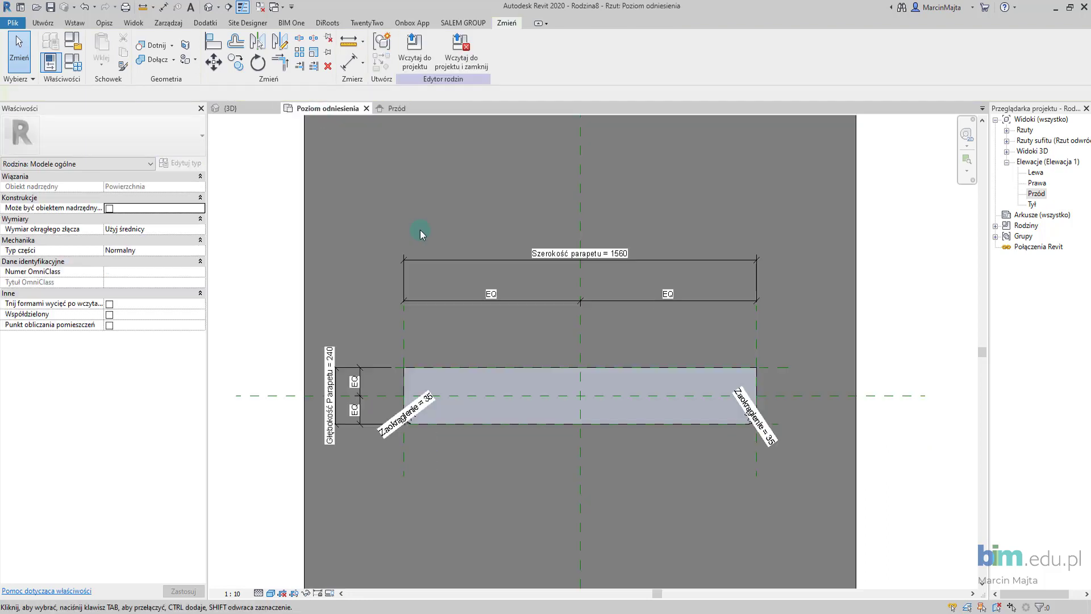
click(583, 252)
click(607, 255)
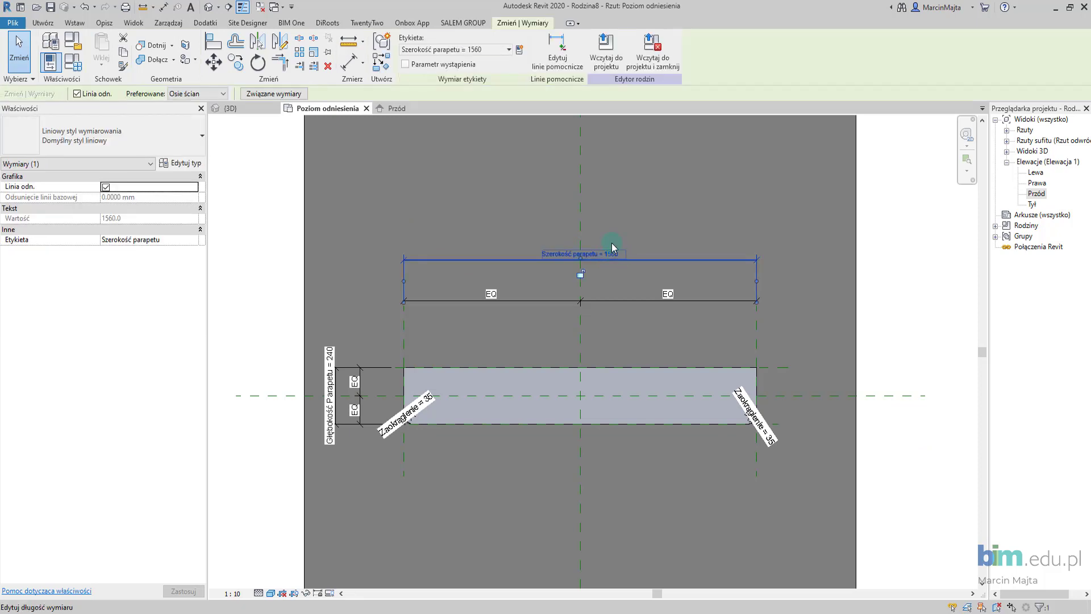
click(611, 250)
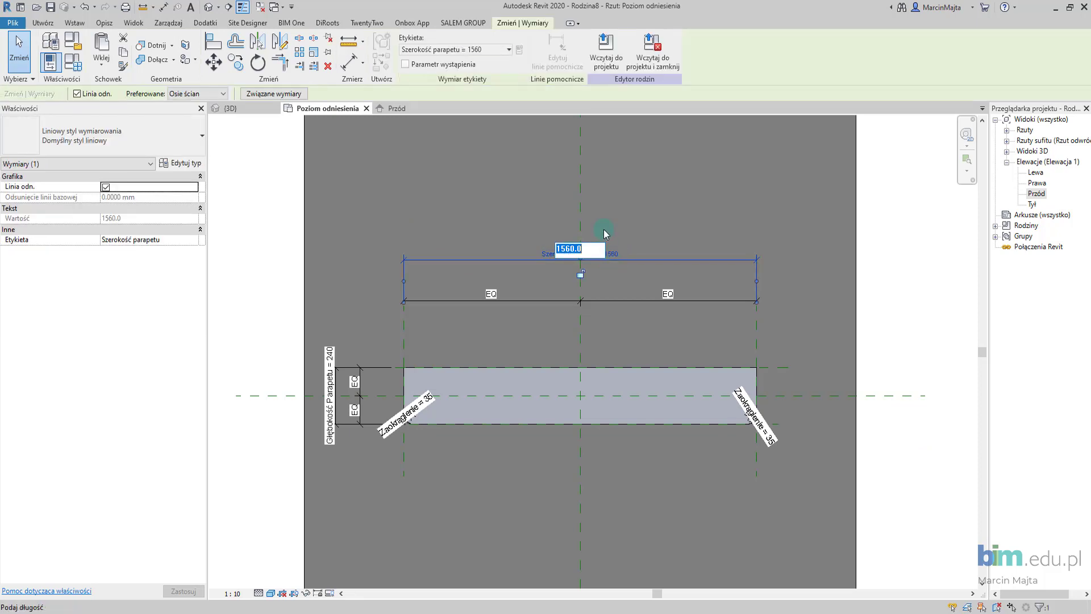
text(1200)
key(Return)
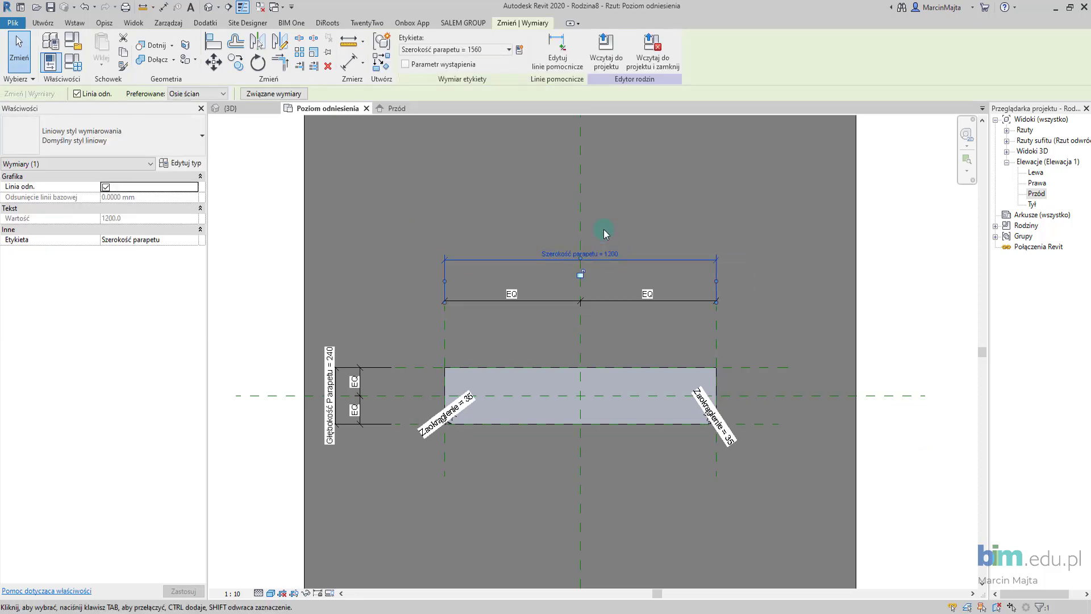
click(330, 366)
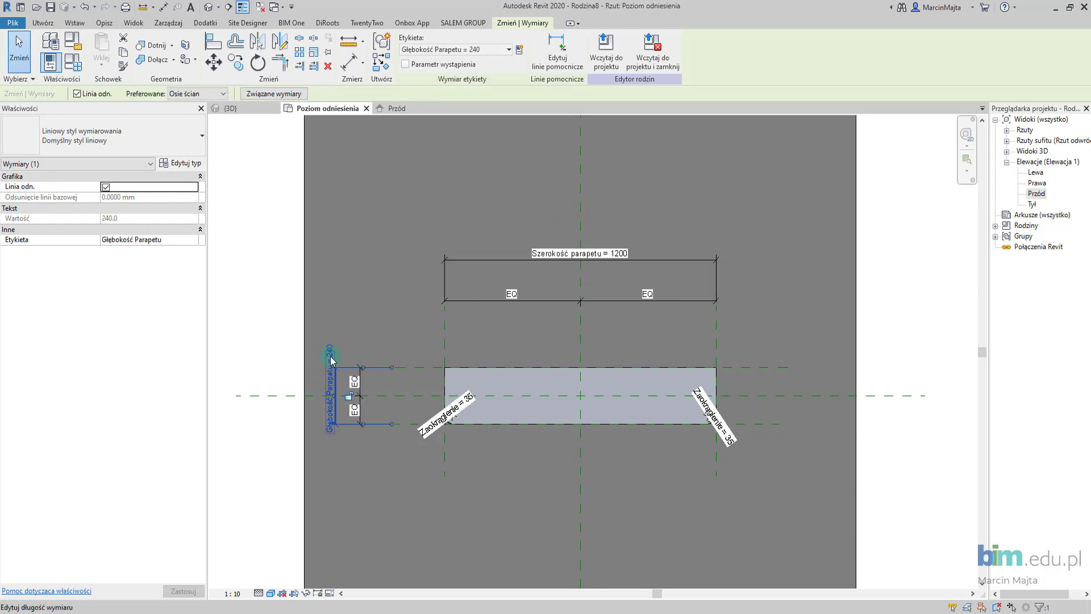
click(335, 380)
text(200)
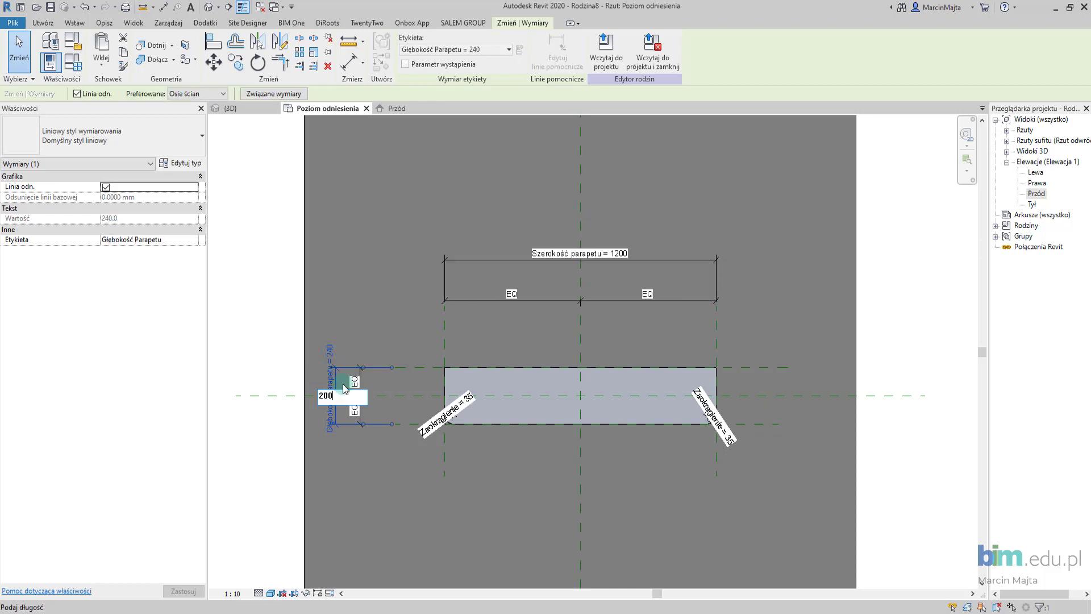
key(Return)
- Try a 50 rounding radius and cancel the constraint error, keeping 35
scroll(477, 404, up, 3)
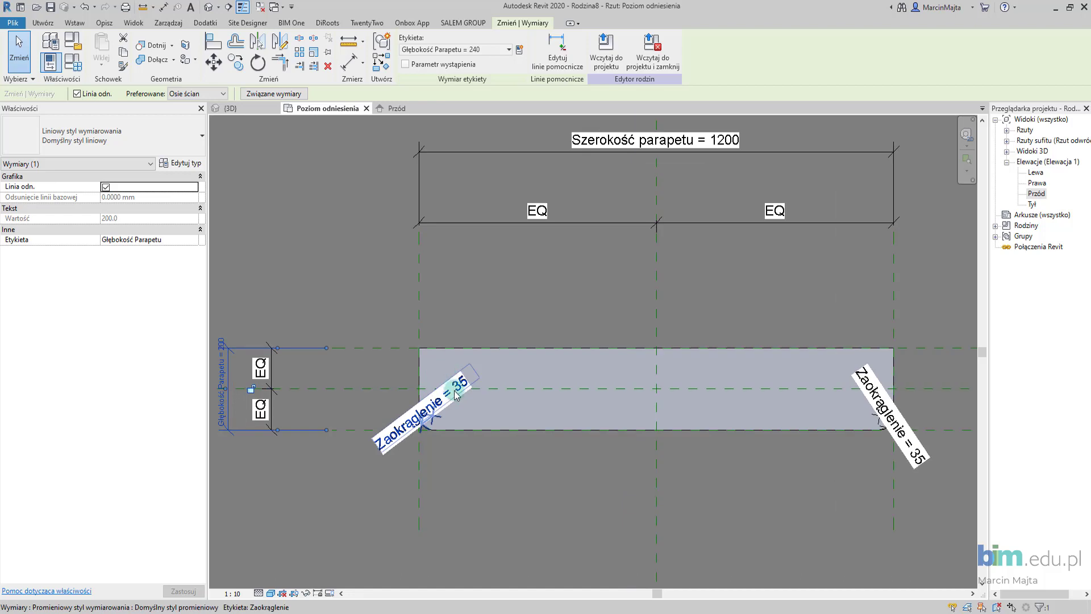
click(448, 400)
click(441, 397)
text(50)
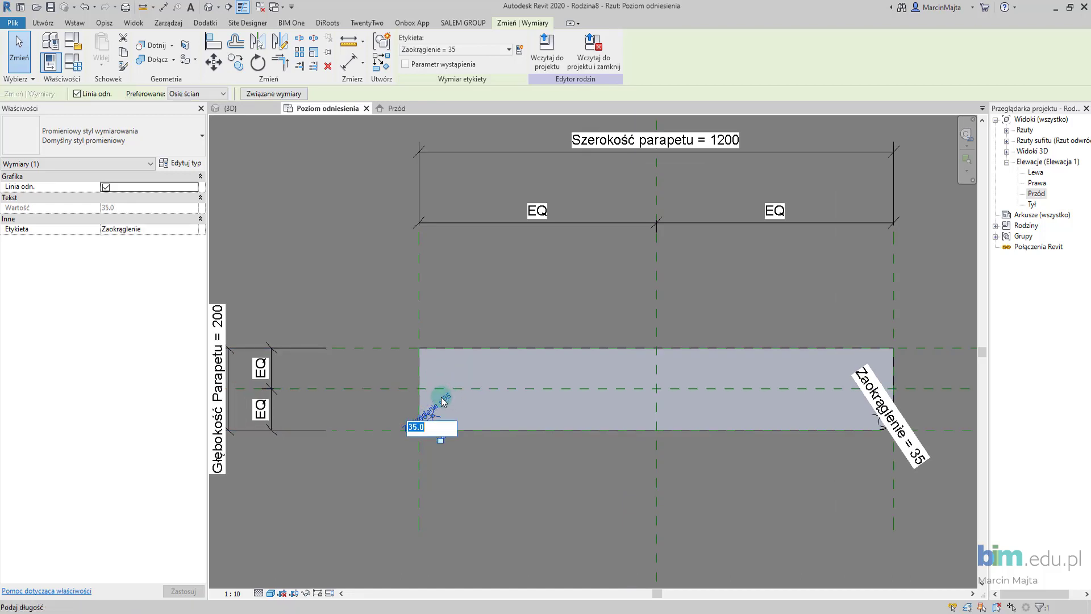
key(Return)
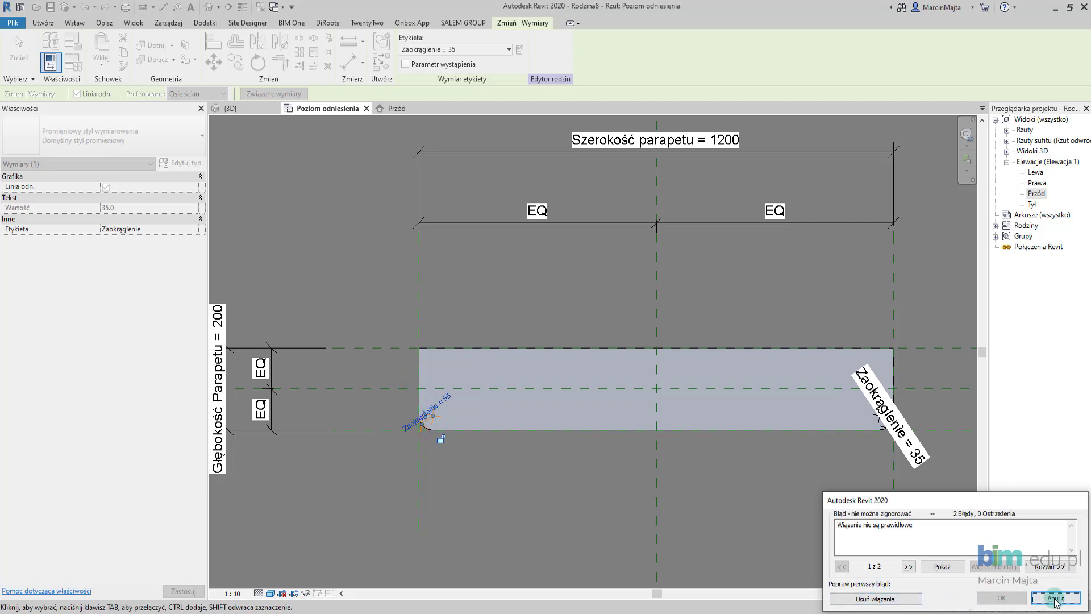
click(902, 604)
- Retry editing the rounding radius and dismiss the error, leaving it at 35
click(457, 389)
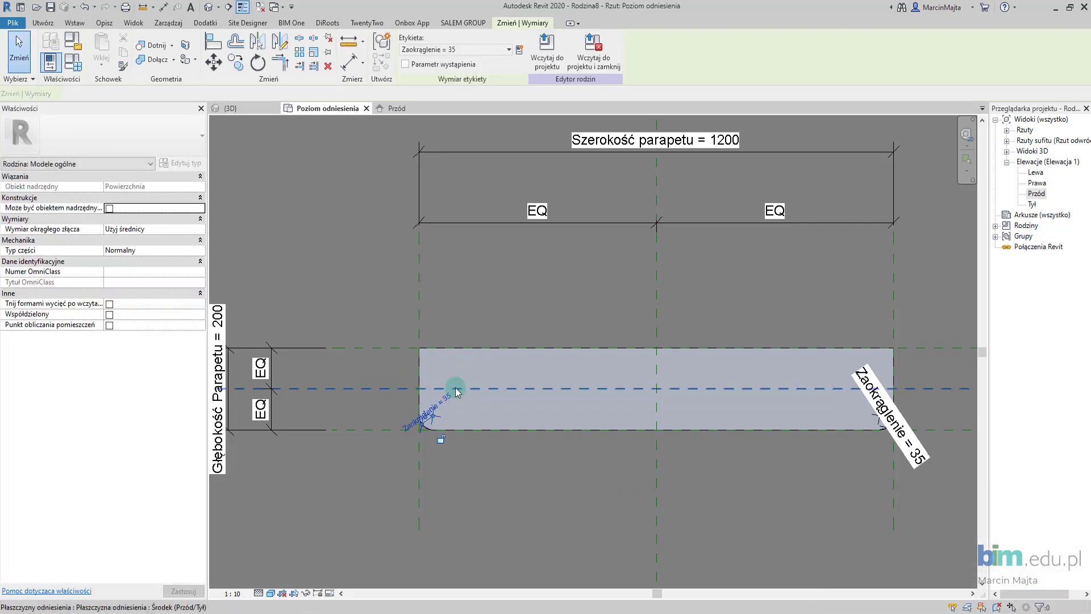
click(446, 401)
text(2)
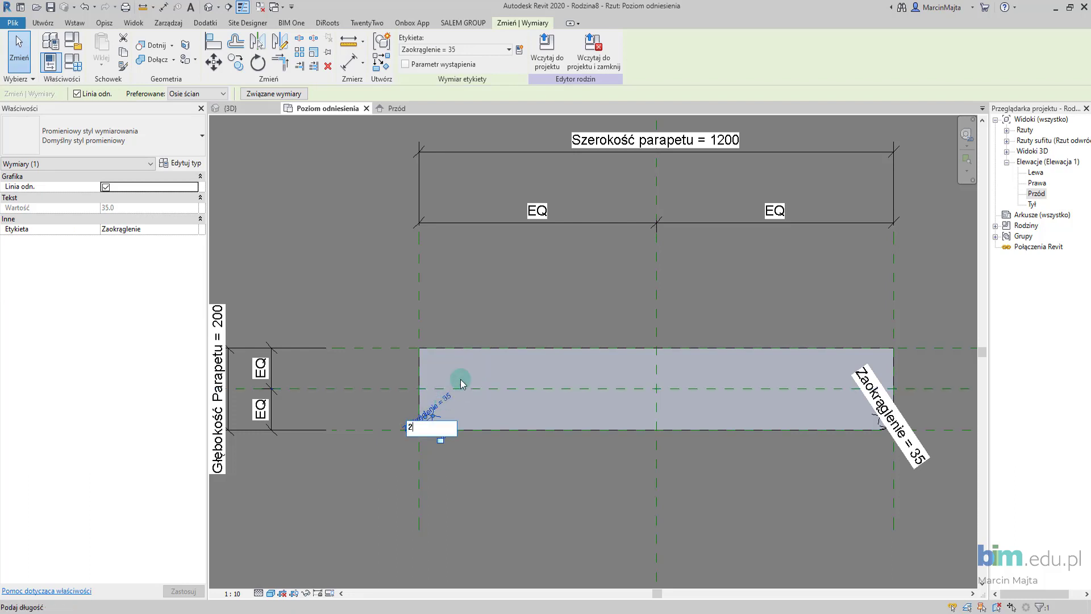
key(Return)
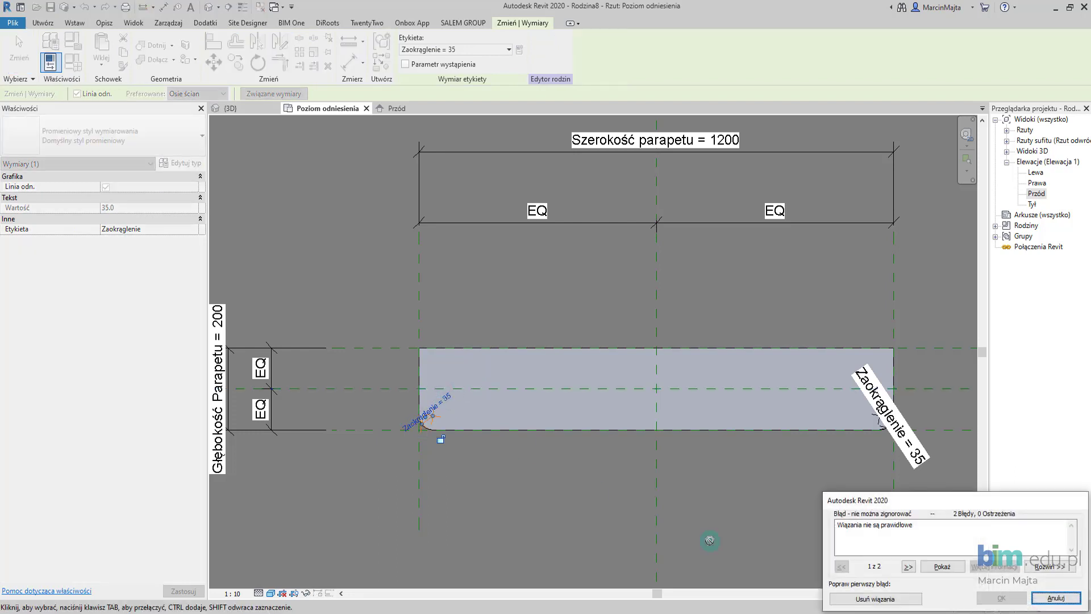
click(1055, 598)
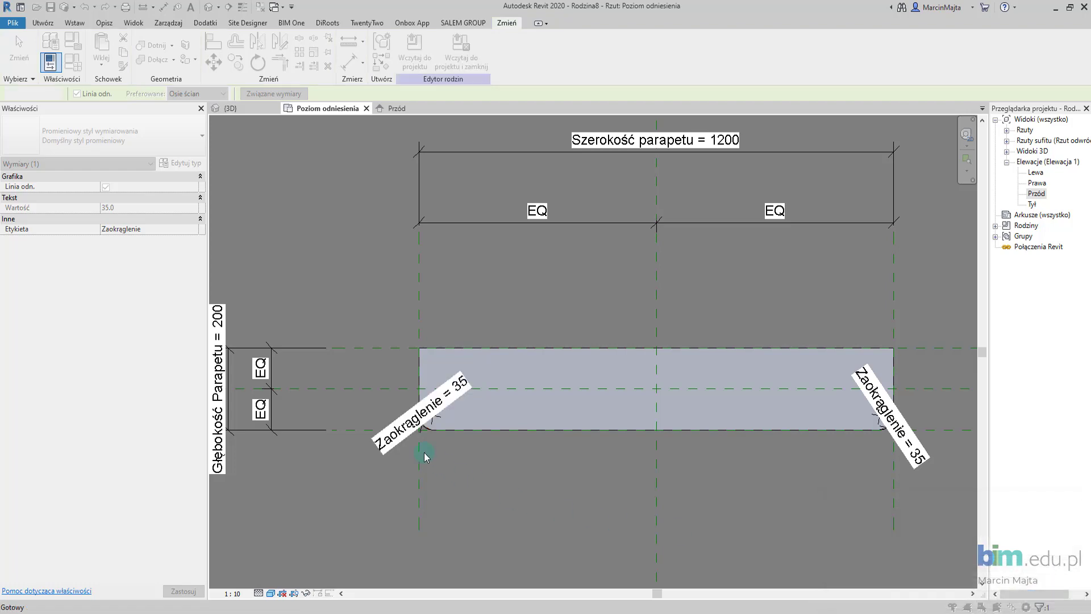
- Zoom and pan the plan to show the whole sill and its dimensions
scroll(400, 431, up, 2)
scroll(400, 430, up, 2)
scroll(435, 434, down, 3)
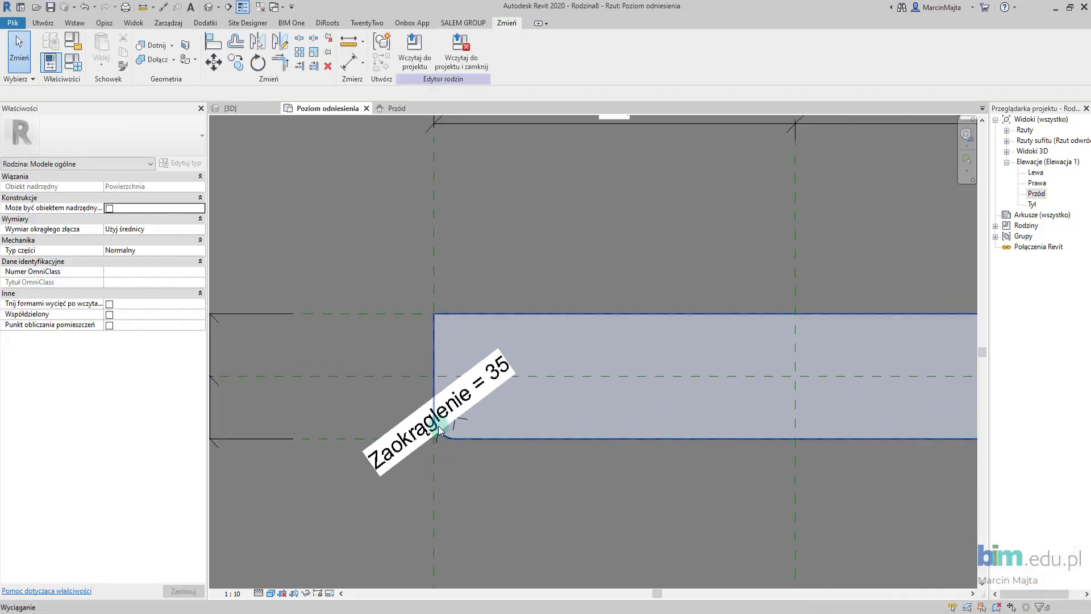
scroll(439, 430, up, 1)
scroll(439, 430, down, 2)
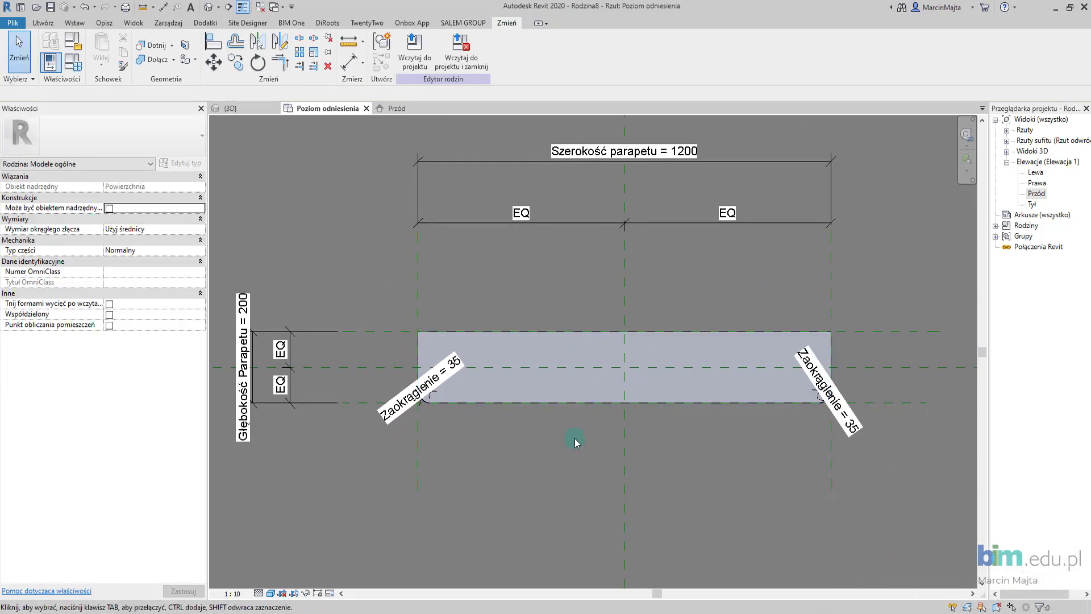
middle_drag(574, 438, 595, 442)
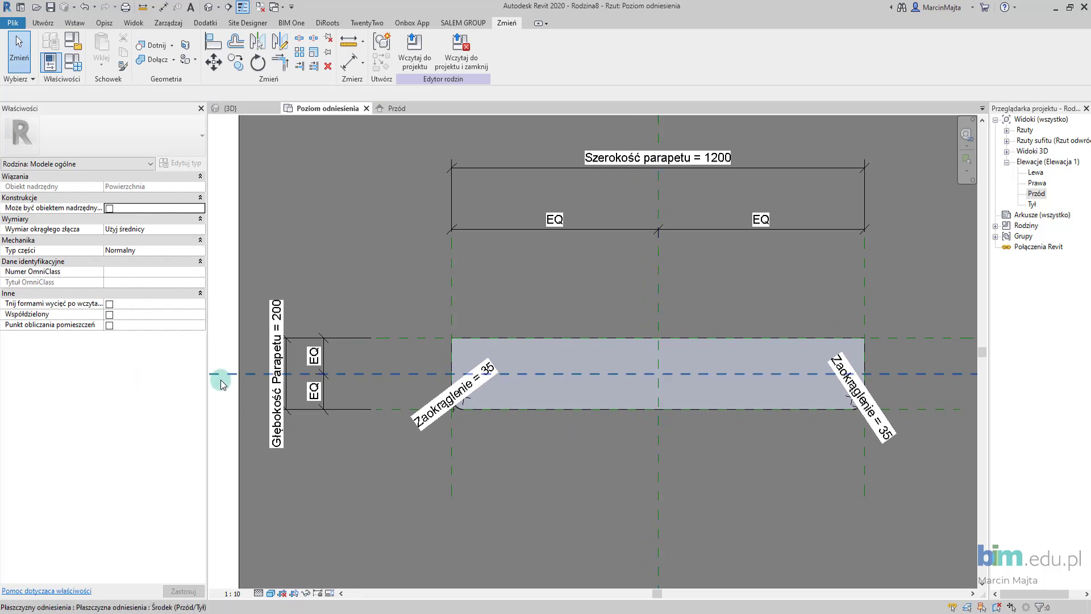
key(z)
key(f)
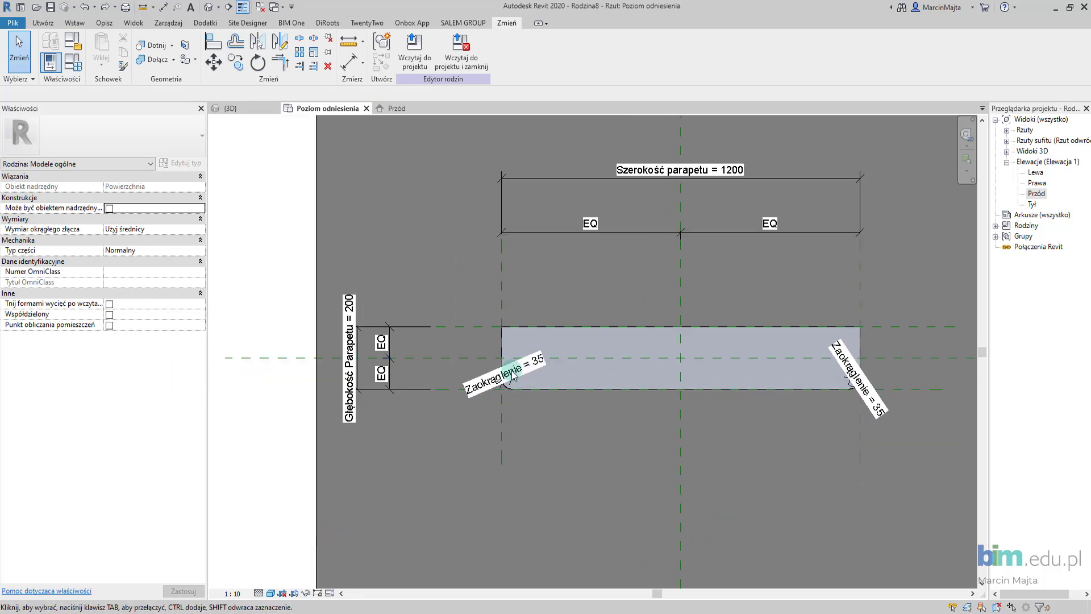
middle_drag(513, 375, 470, 374)
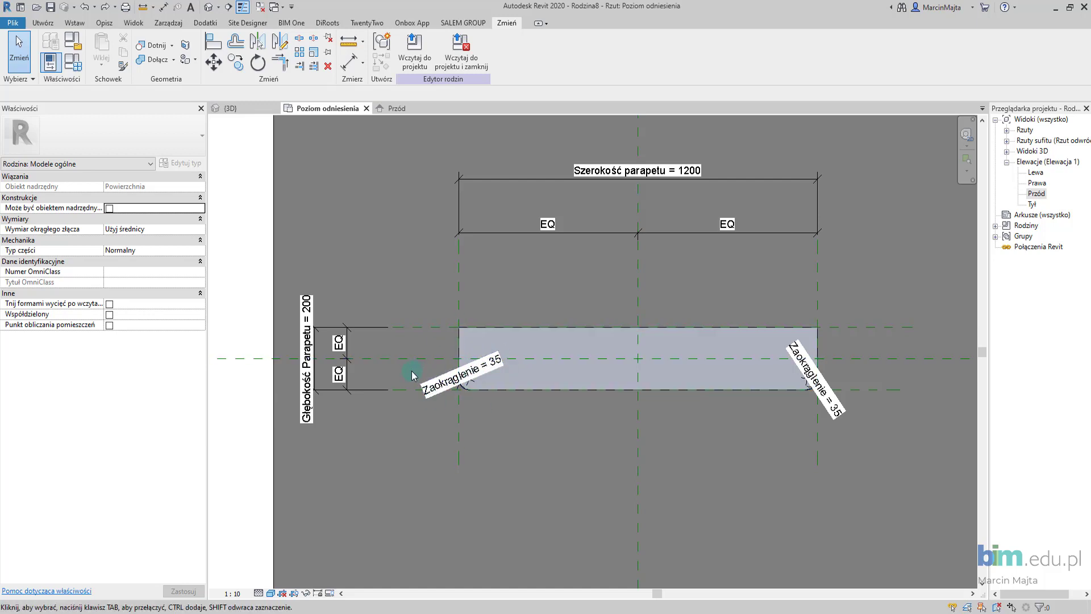
- Remove the old corner radius dimensions and enter the extrusion's sketch
click(423, 391)
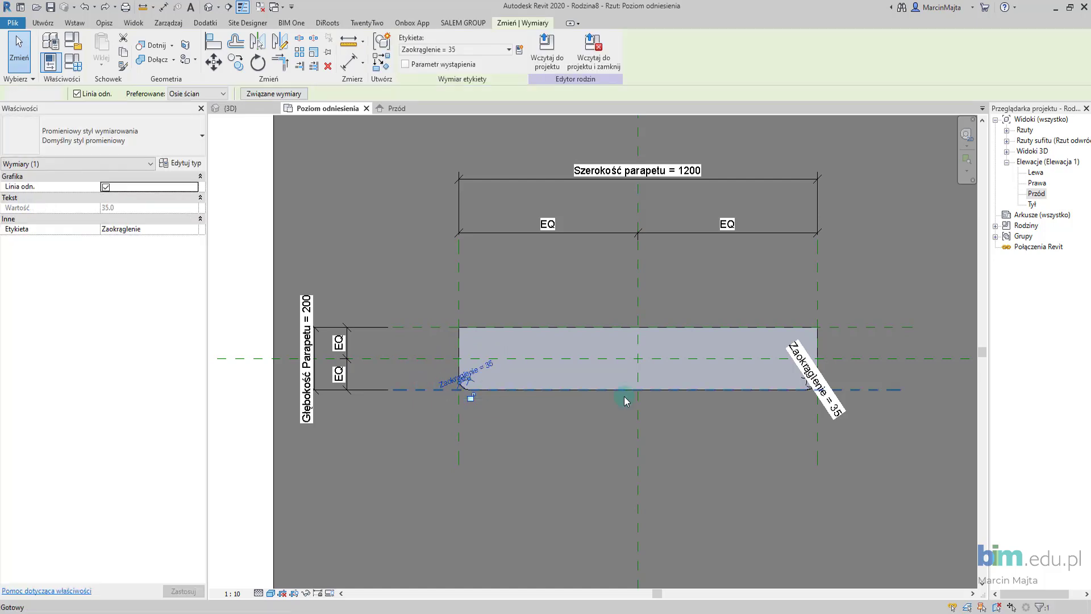
key(Escape)
click(828, 401)
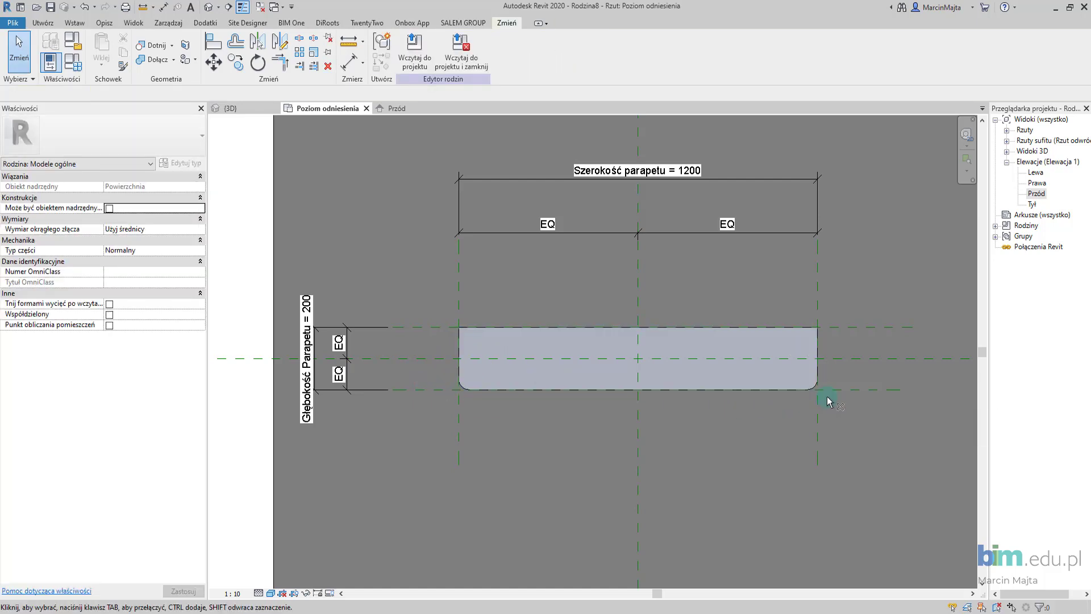
double_click(714, 336)
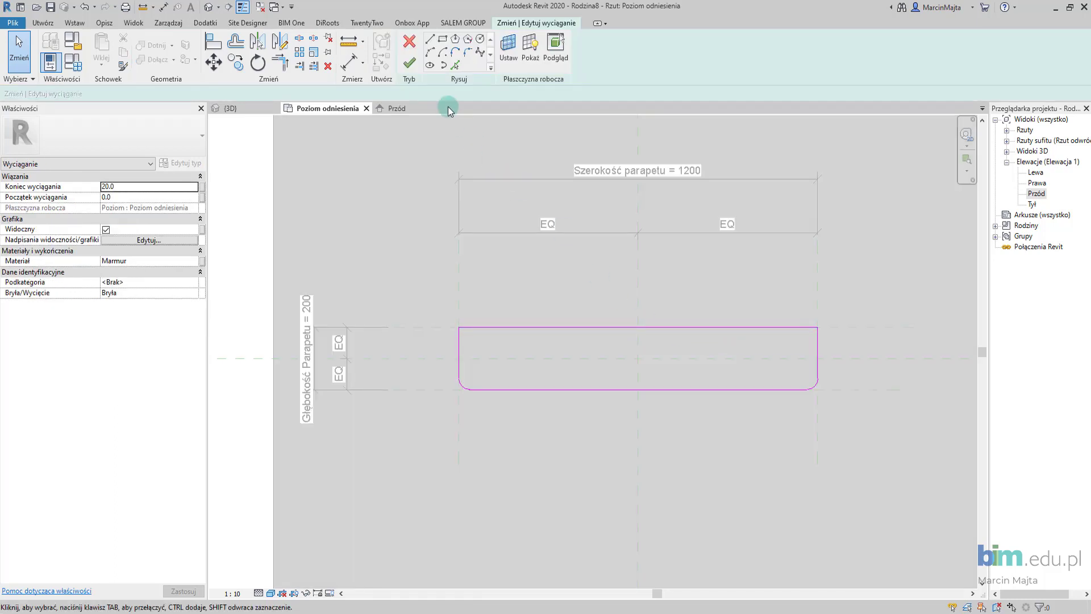
- Add radial dimensions to the left and right rounded arcs in the sketch
key(d)
key(i)
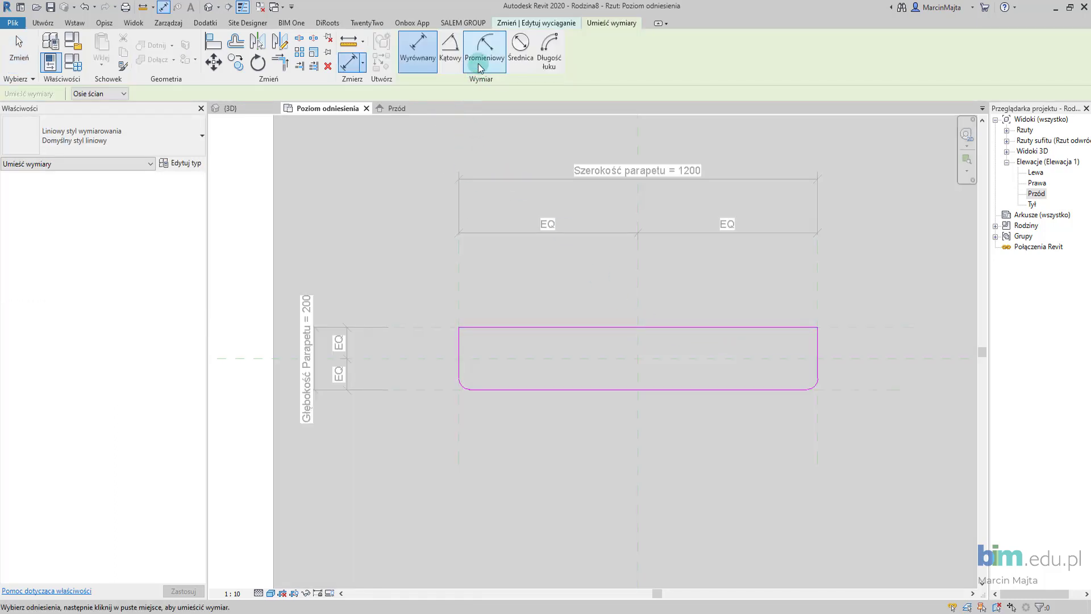
click(469, 52)
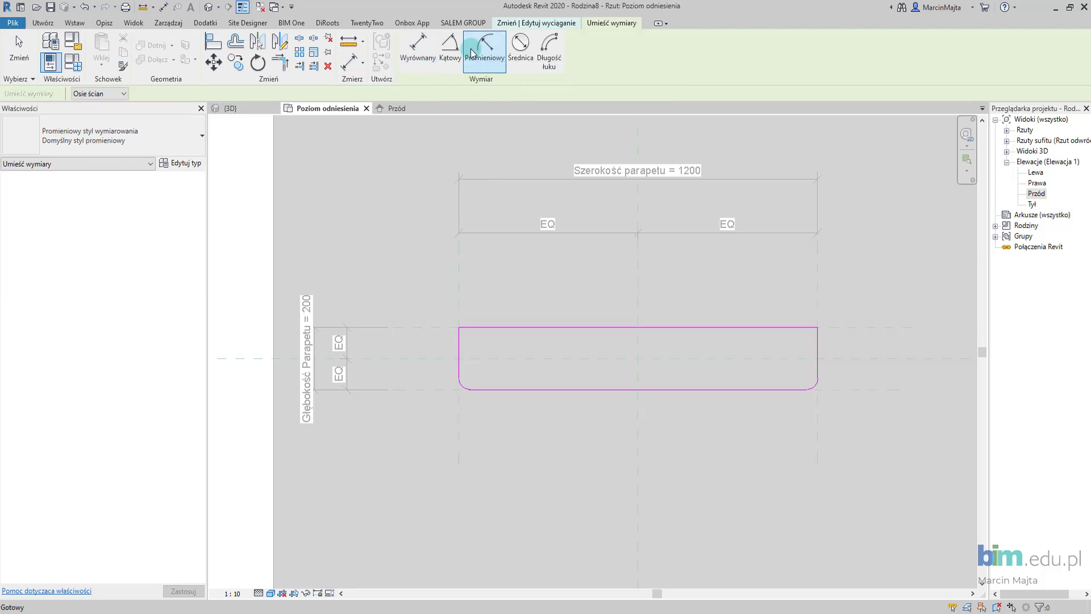
scroll(465, 380, up, 3)
click(461, 392)
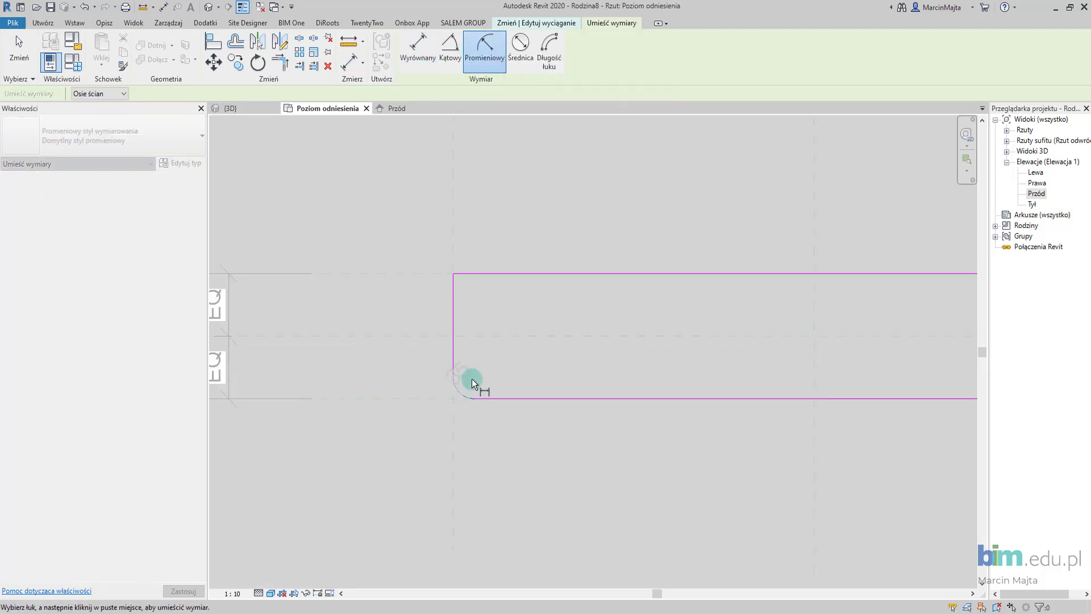
scroll(592, 386, down, 3)
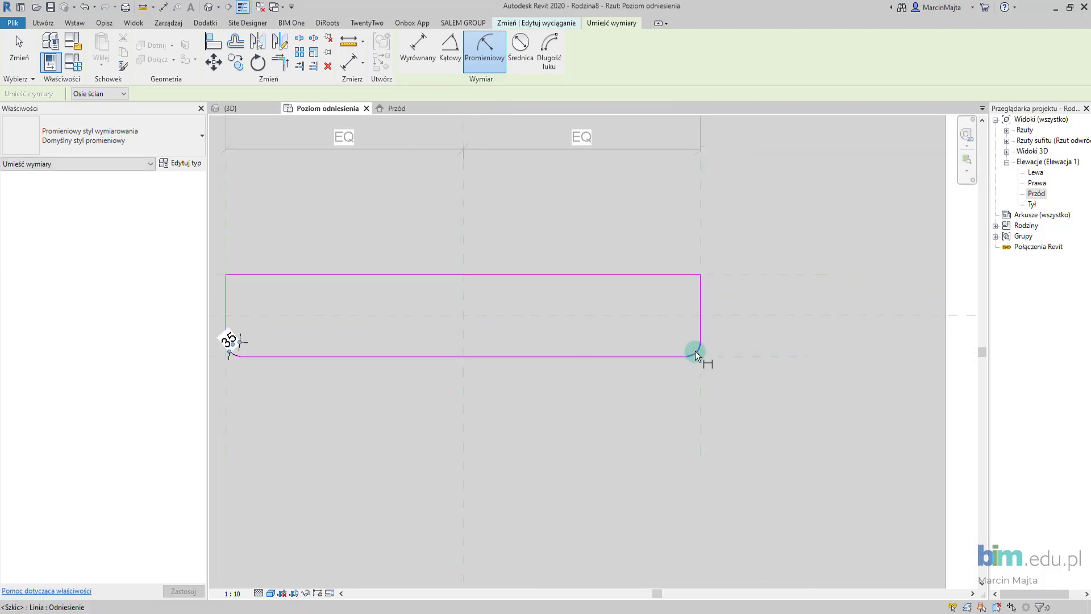
click(694, 350)
key(Escape)
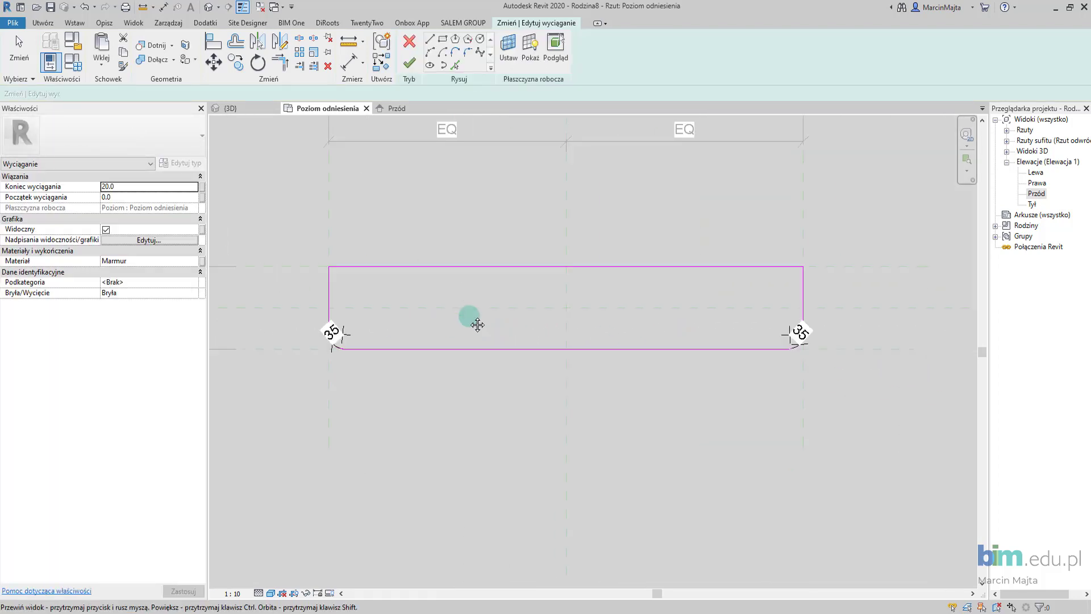
- Label both radial dimensions with the Zaokrąglenie parameter
click(370, 330)
click(445, 50)
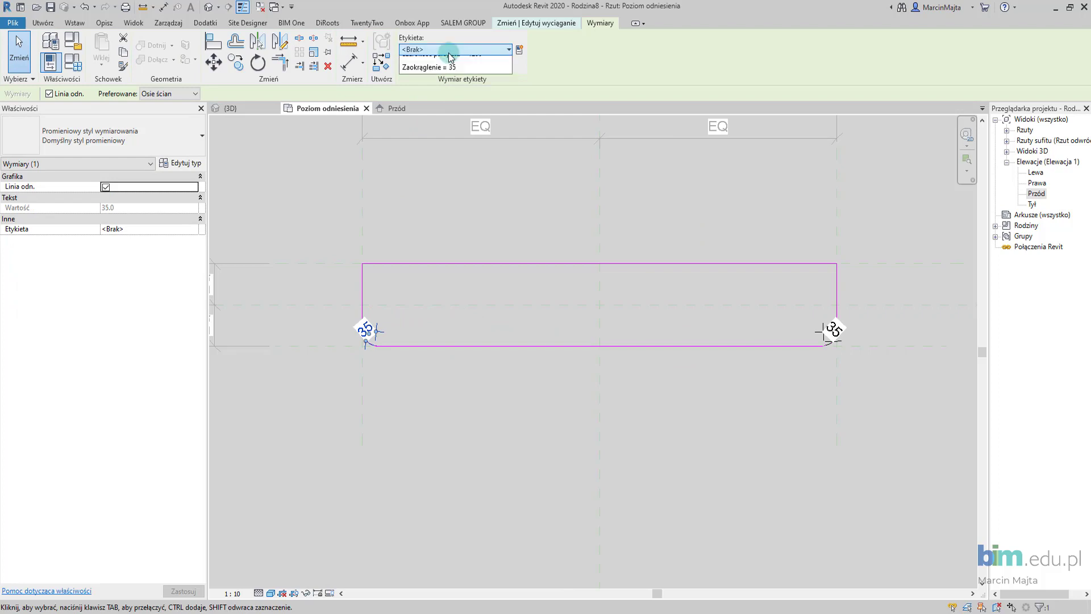
click(454, 144)
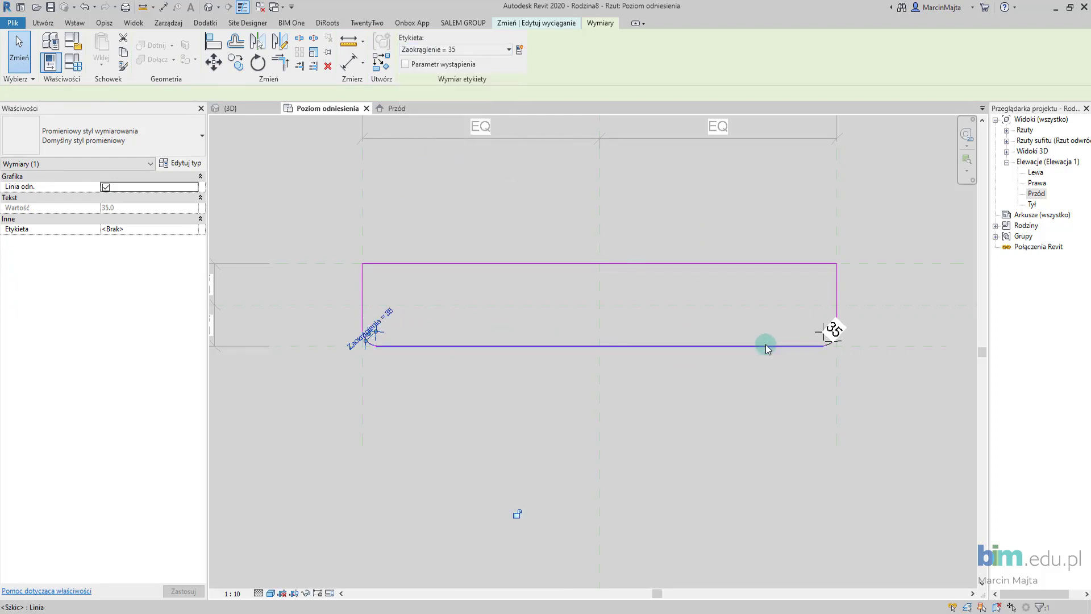
click(829, 329)
click(478, 51)
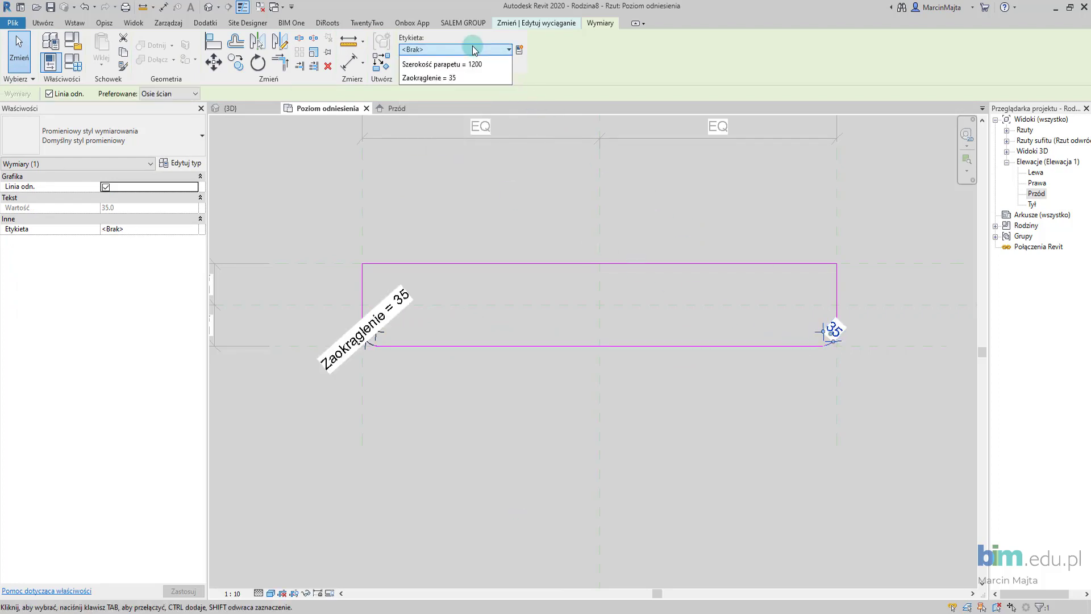
click(454, 144)
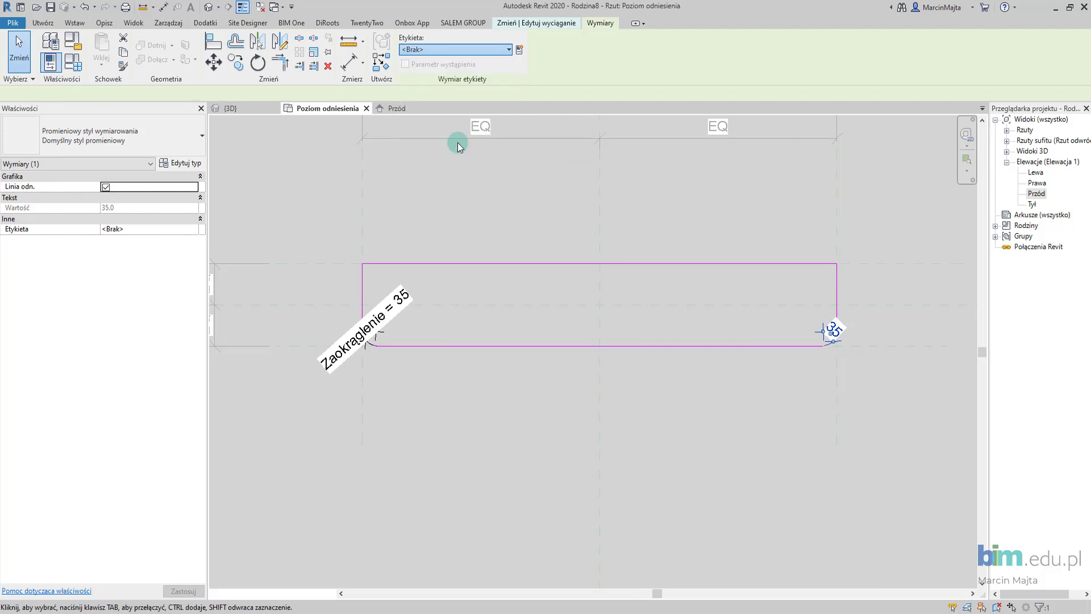
key(Escape)
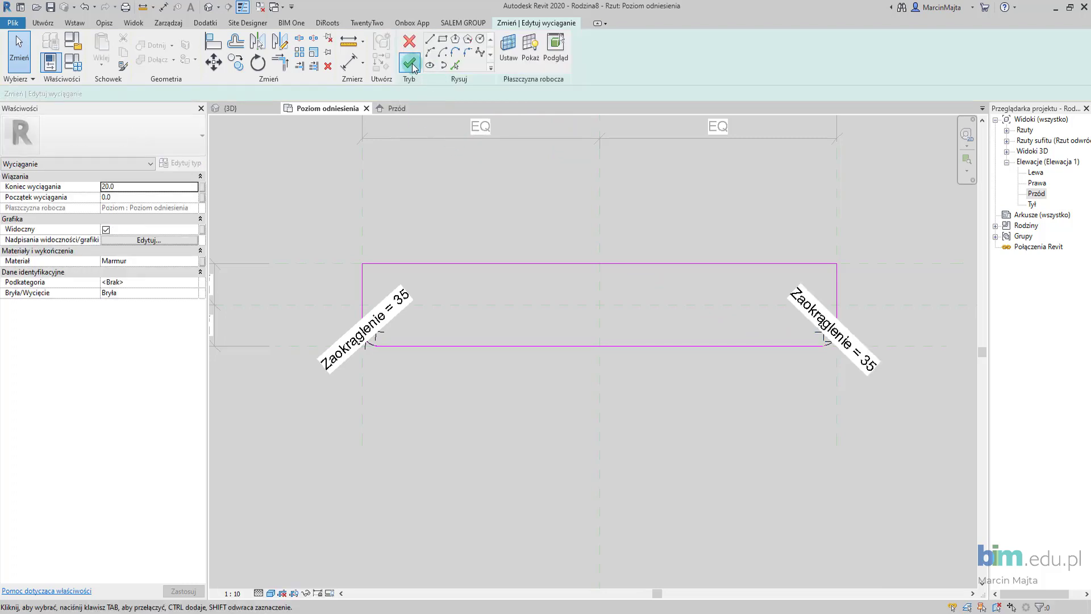
- Finish editing the extrusion sketch and clear the selection
click(417, 56)
scroll(463, 230, down, 2)
click(436, 227)
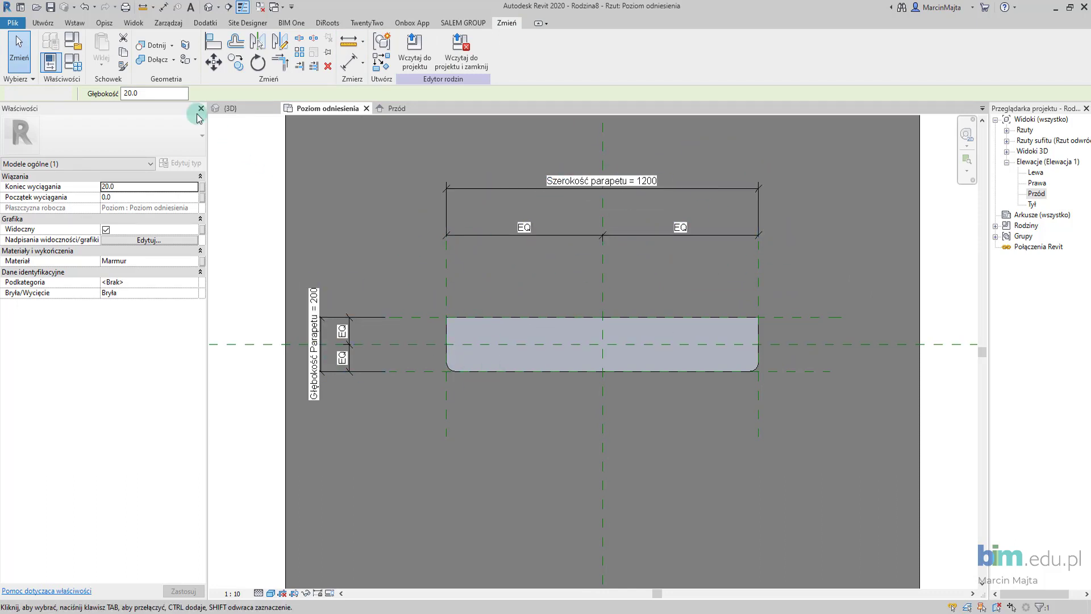
key(Escape)
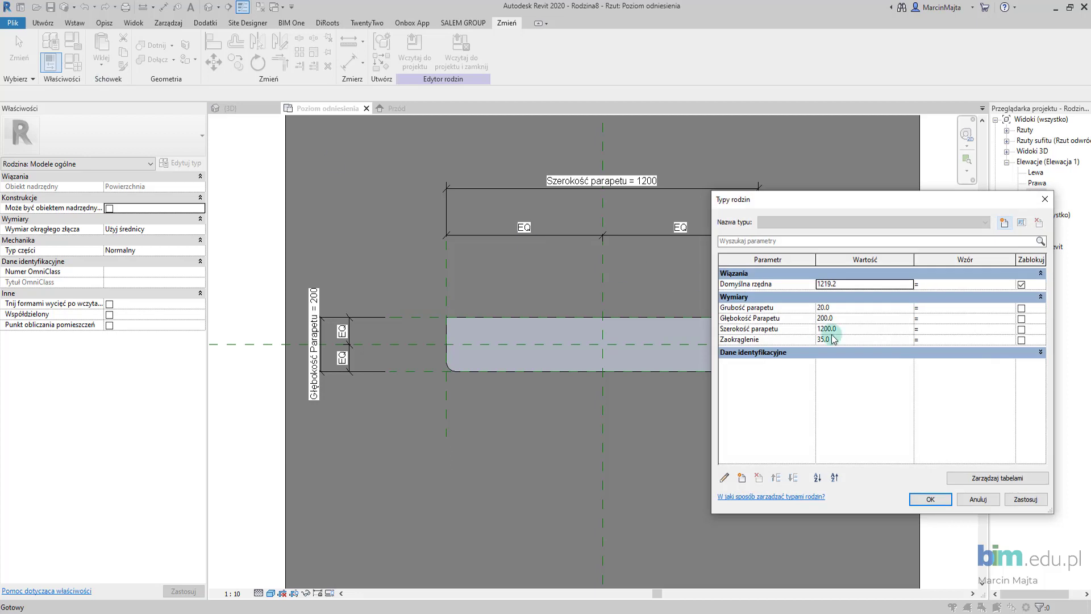
- Flex Zaokrąglenie to 50 and 100, then restore 35 and close Family Types
drag(822, 200, 892, 187)
click(916, 328)
text(50)
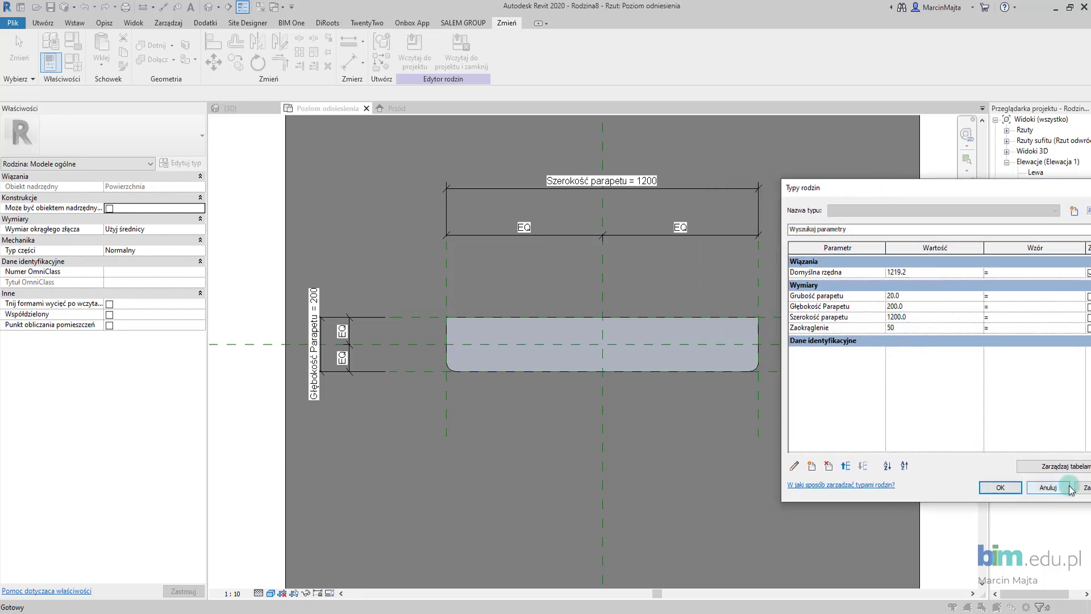
click(1081, 487)
click(908, 328)
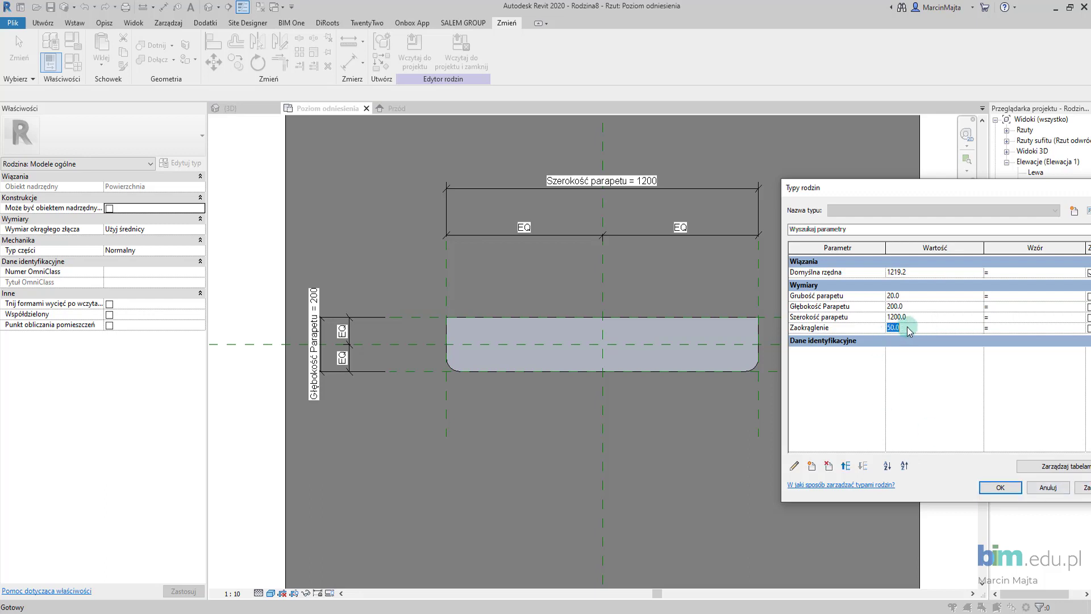
text(100)
click(1081, 487)
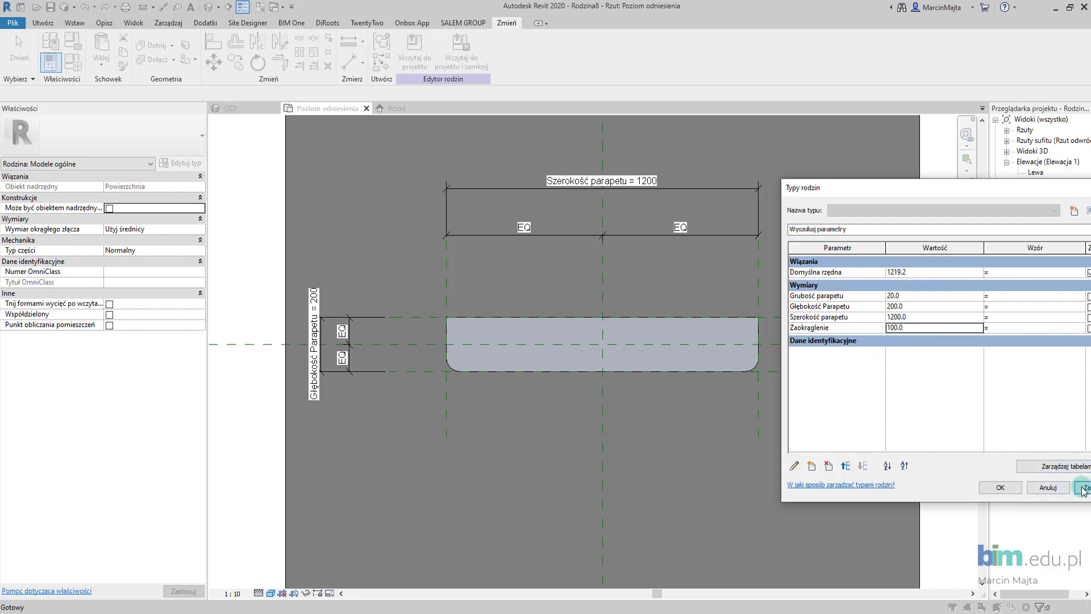
click(919, 328)
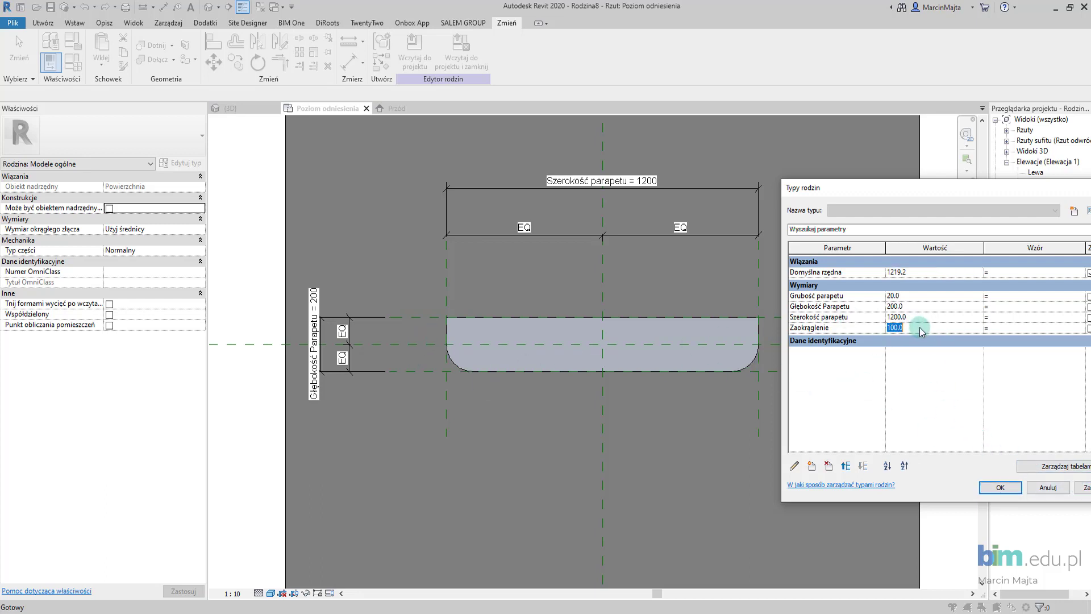
text(35)
click(1081, 489)
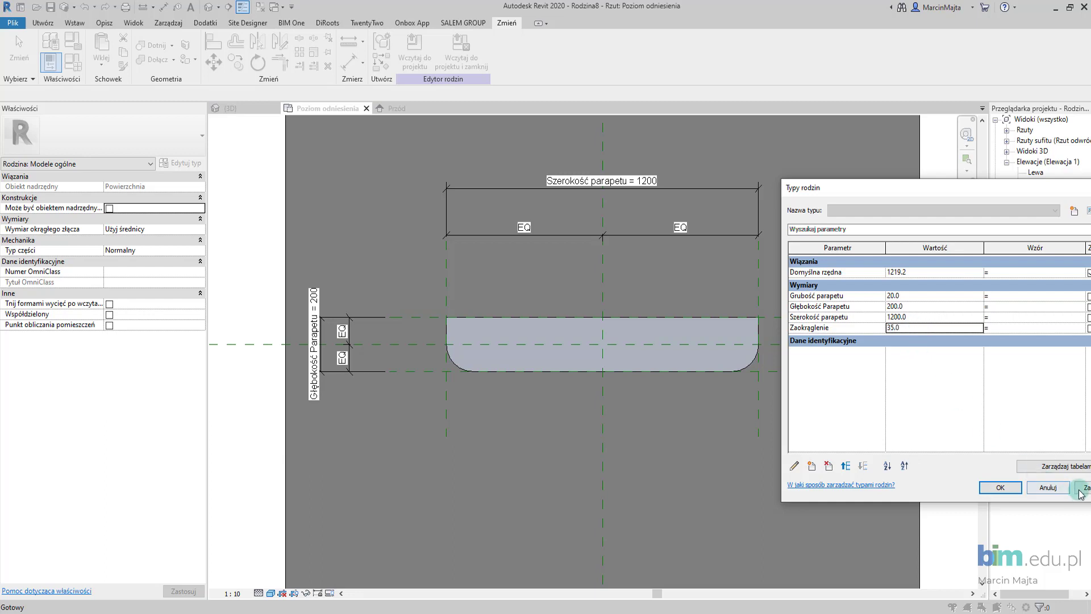
click(985, 488)
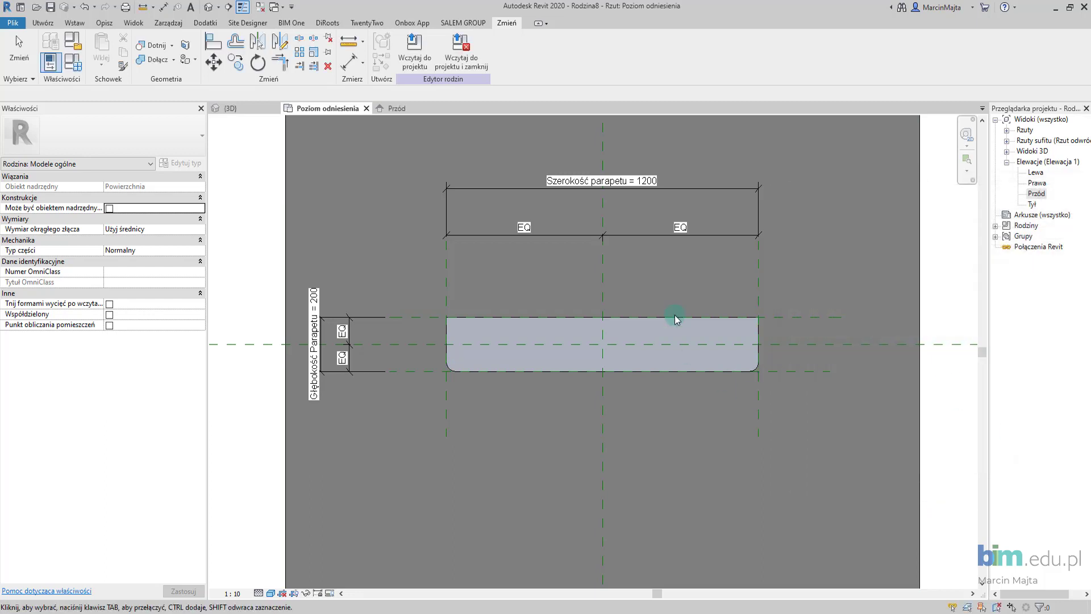
- Load the sill into Projekt2, test-place it under the window opening, then delete it
scroll(653, 316, down, 1)
scroll(662, 332, down, 1)
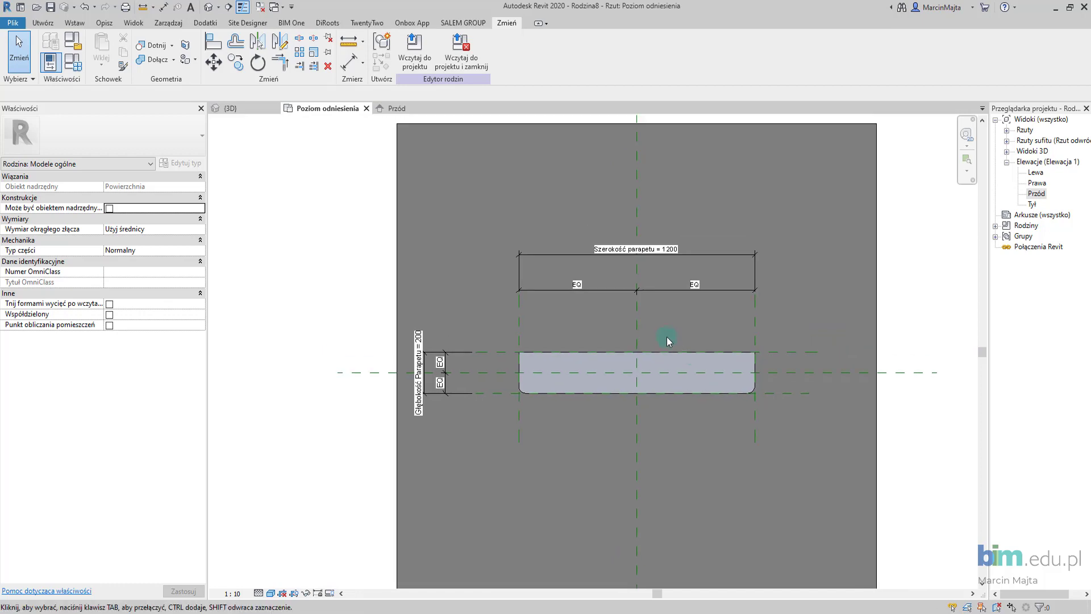
click(413, 59)
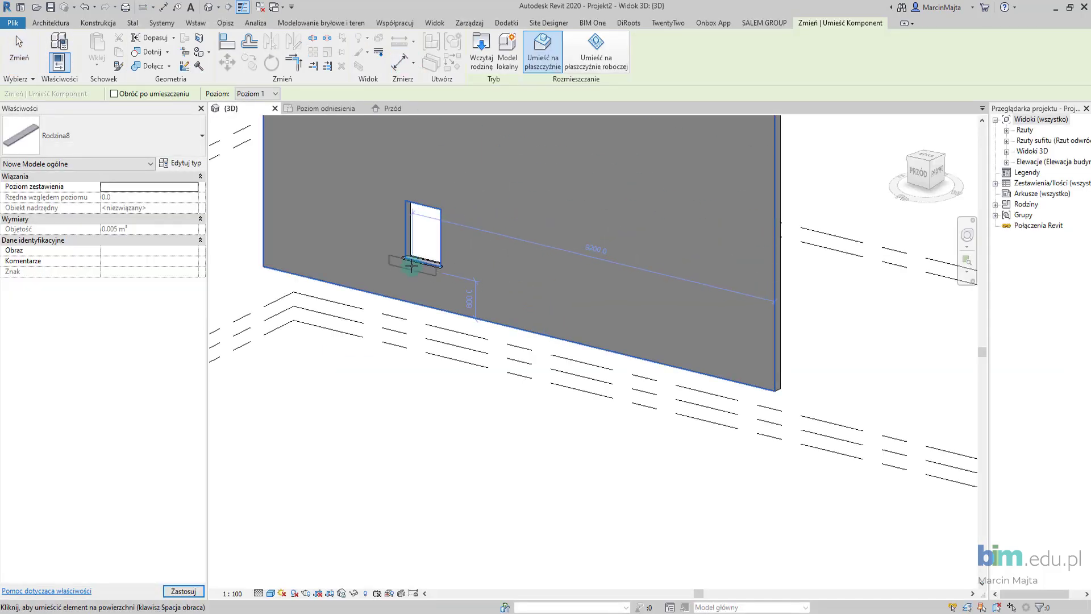
scroll(406, 235, up, 3)
scroll(406, 236, up, 2)
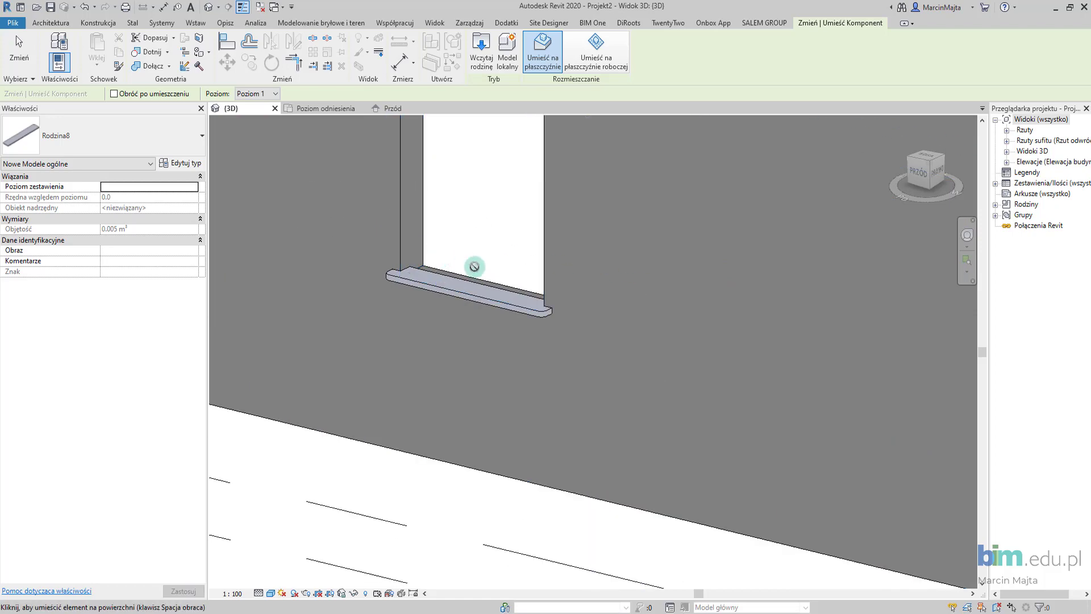
click(464, 283)
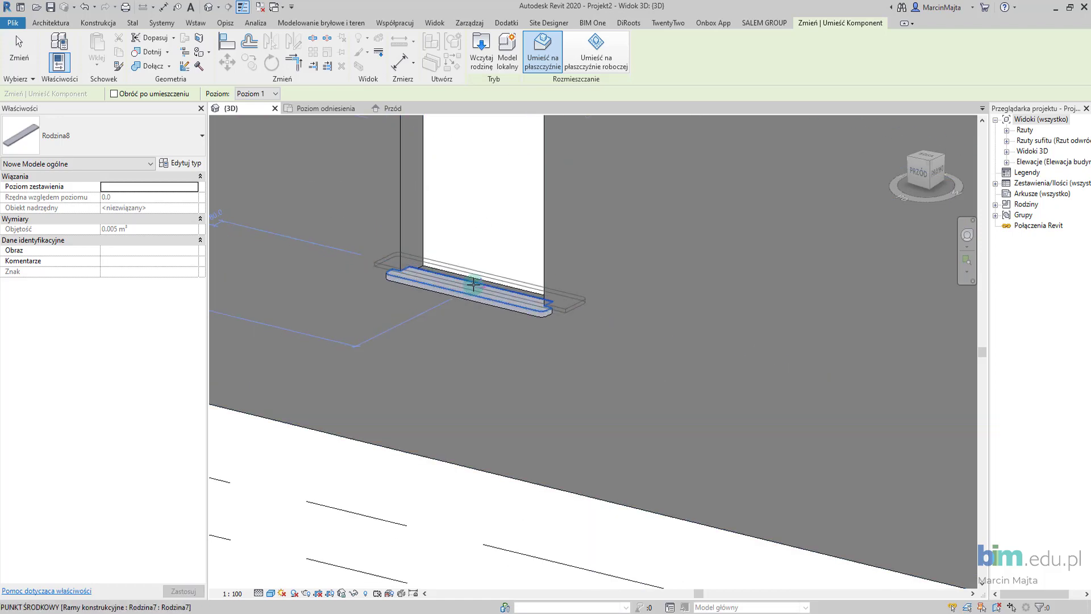
key(Escape)
key(Escape)
click(469, 295)
key(Delete)
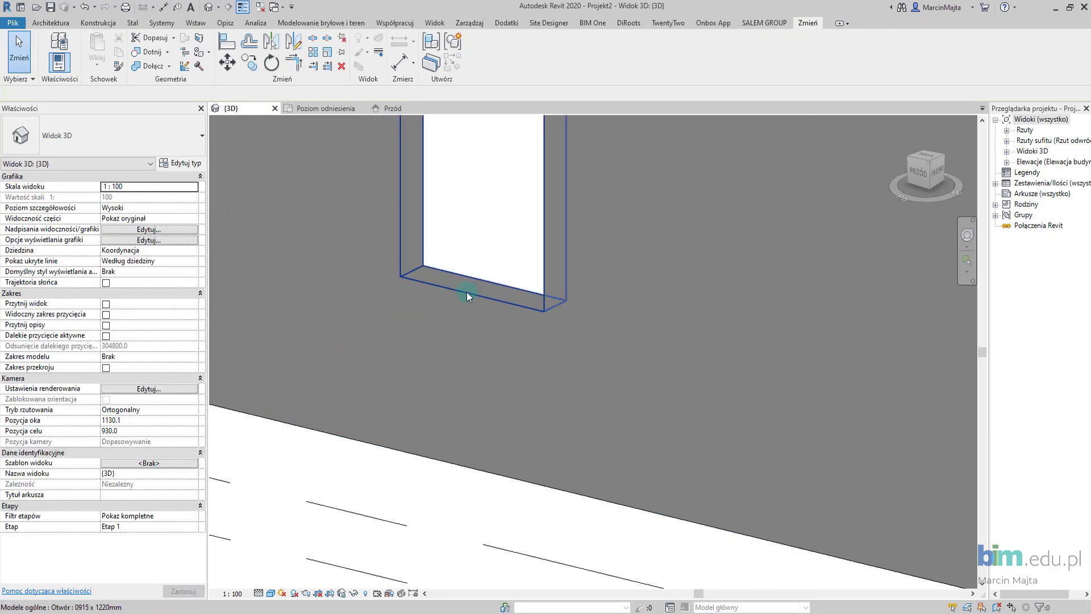
- Load the updated sill family into the project and return to its plan view
click(325, 108)
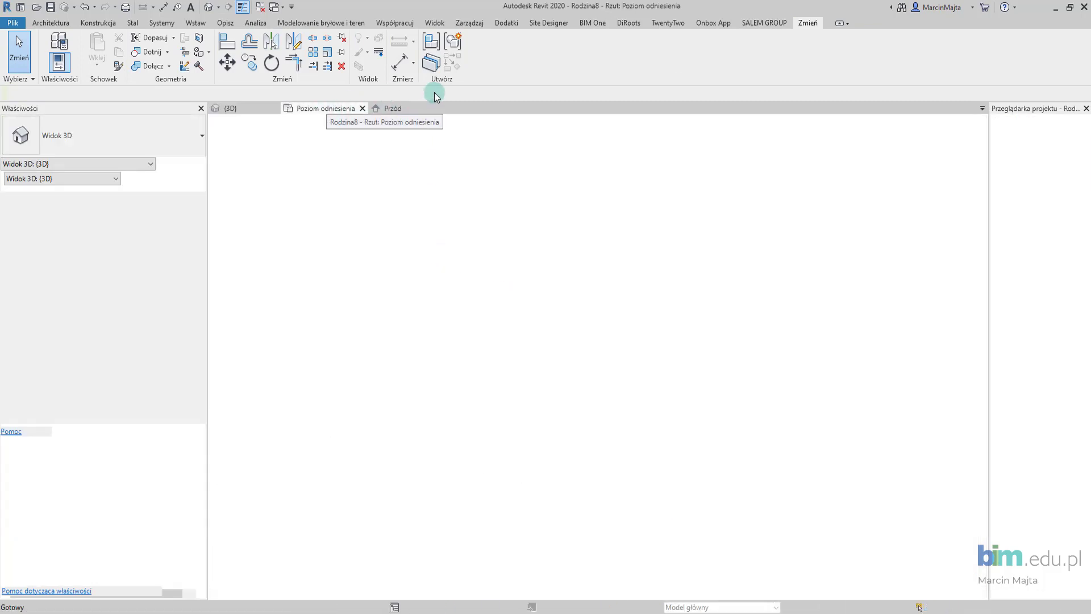
click(466, 62)
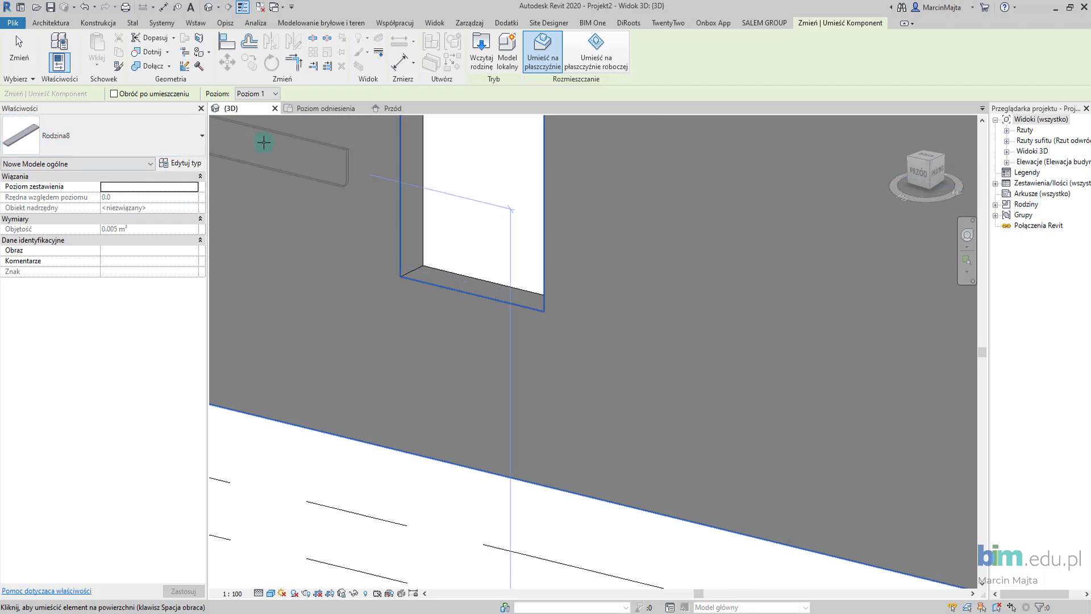
click(335, 110)
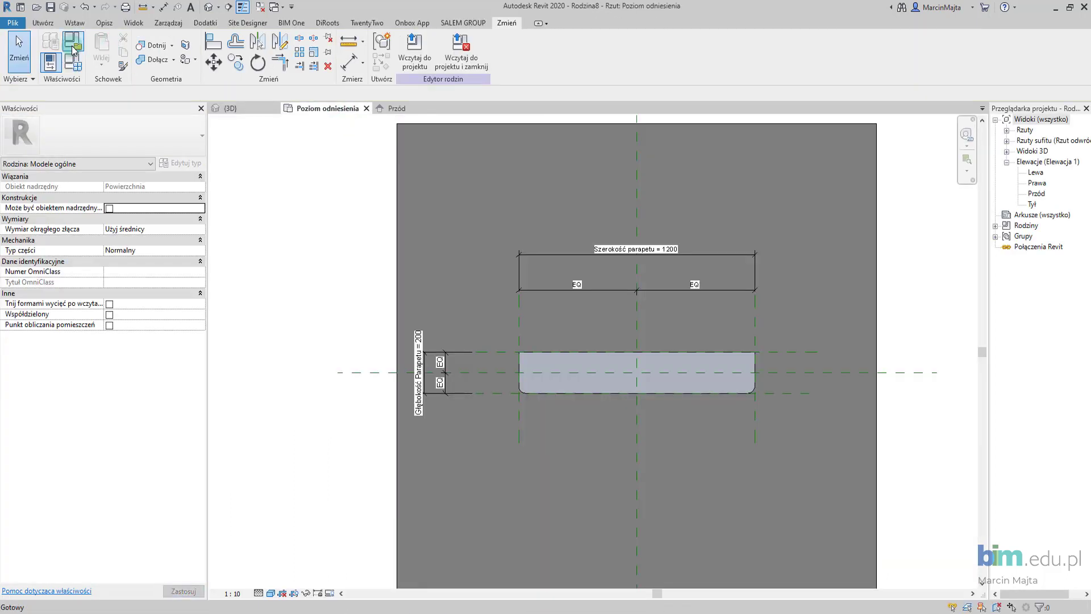
- Change the family category to Ramy konstrukcyjne (structural framing)
click(50, 41)
click(484, 263)
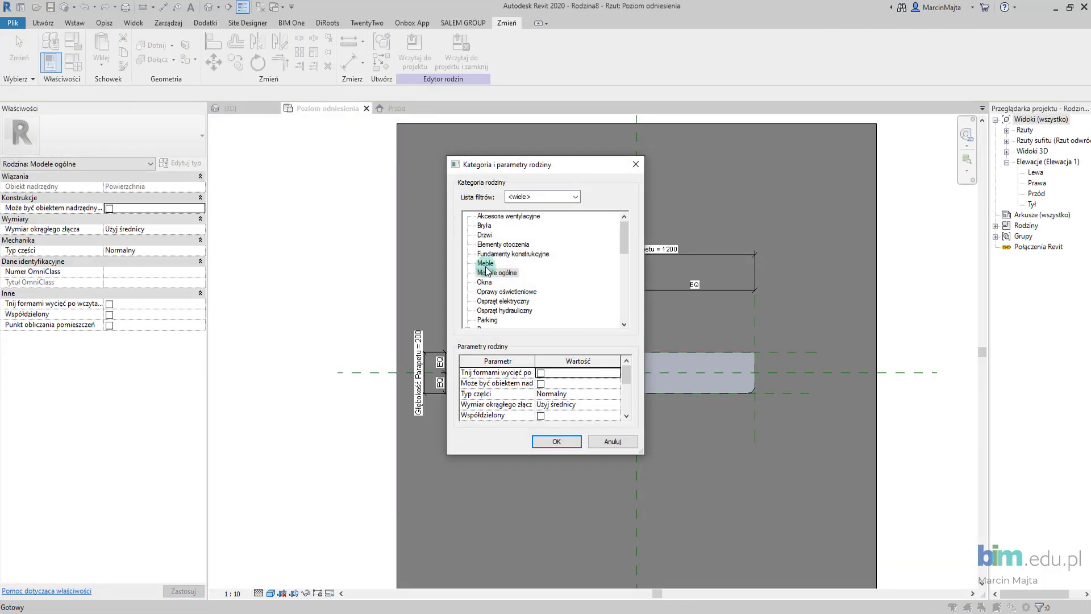
key(r)
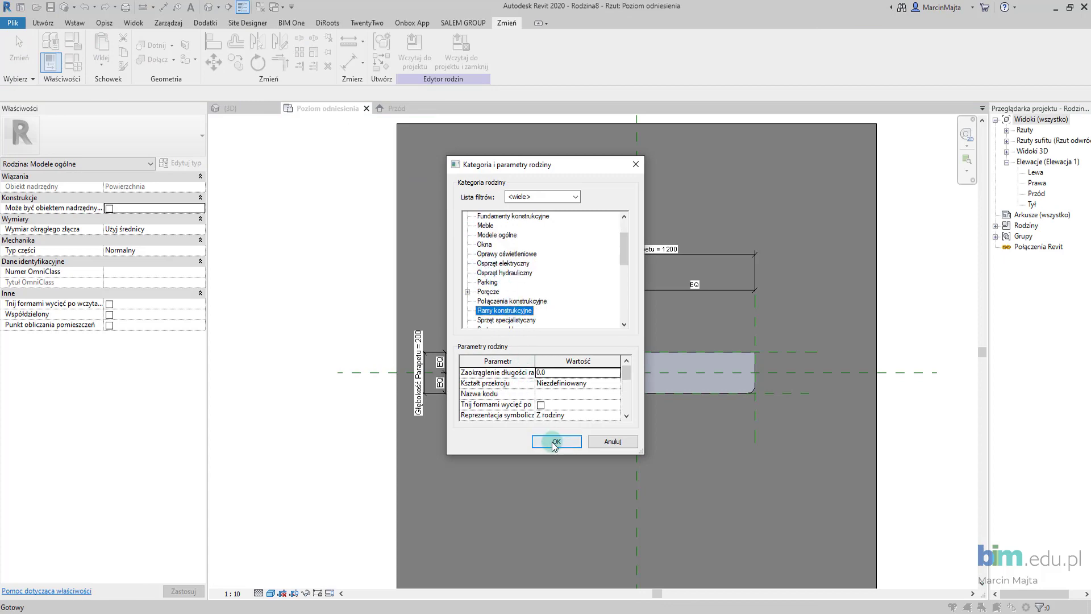
click(556, 441)
- Reload the family over the old version and place a Rodzina7 beam beneath the window opening
click(416, 64)
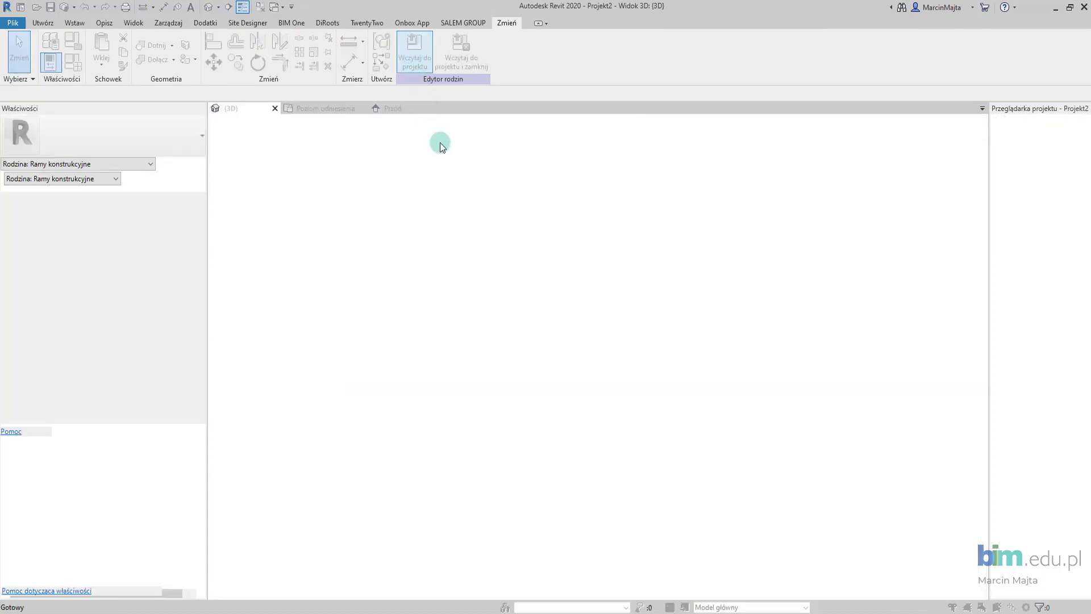
click(496, 314)
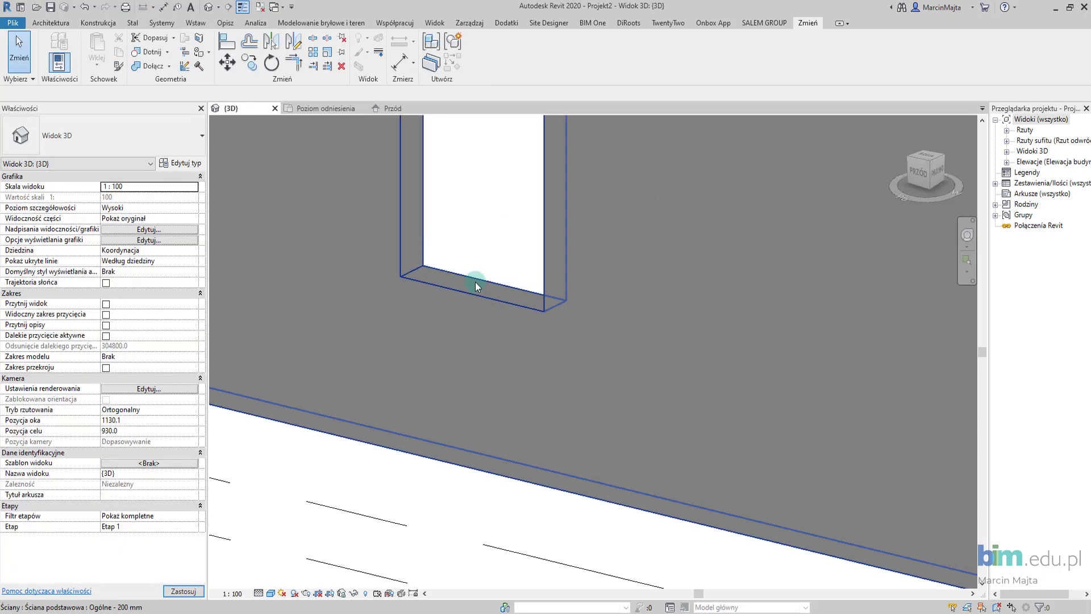
key(b)
key(m)
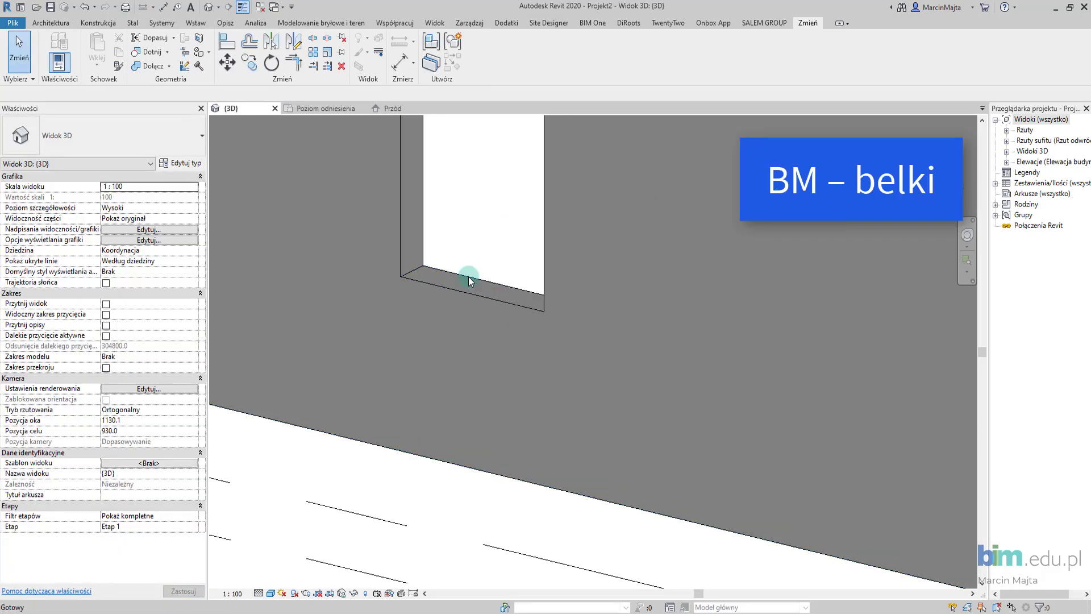
click(118, 149)
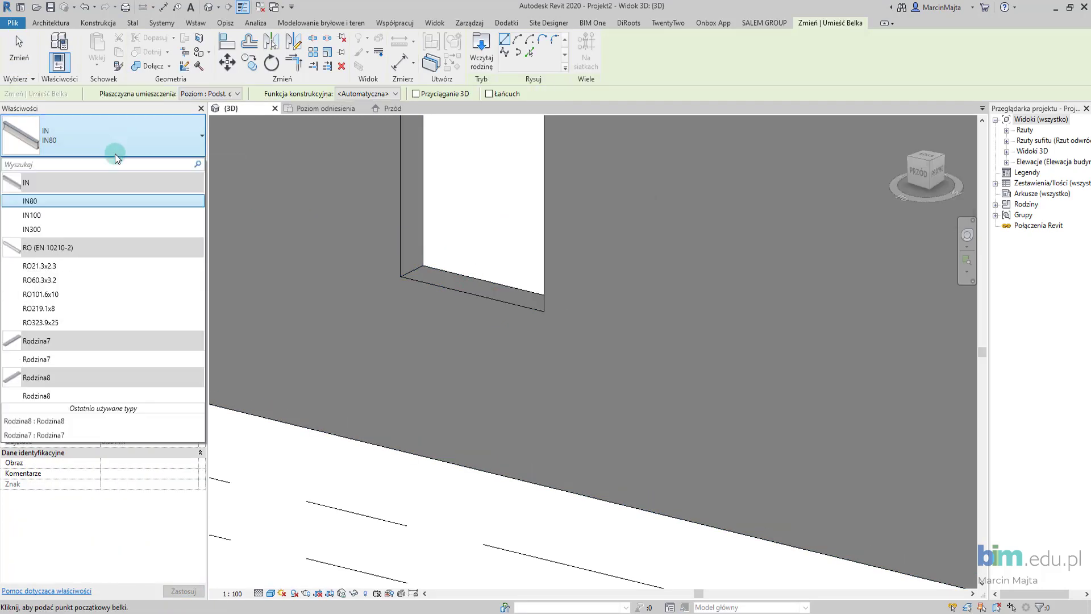
click(113, 366)
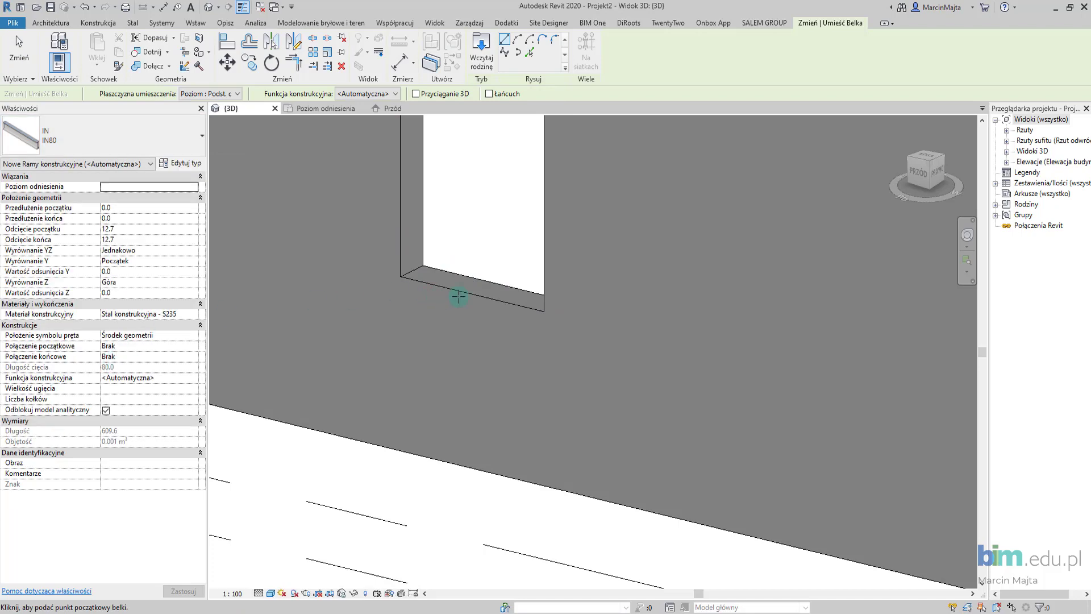
click(65, 147)
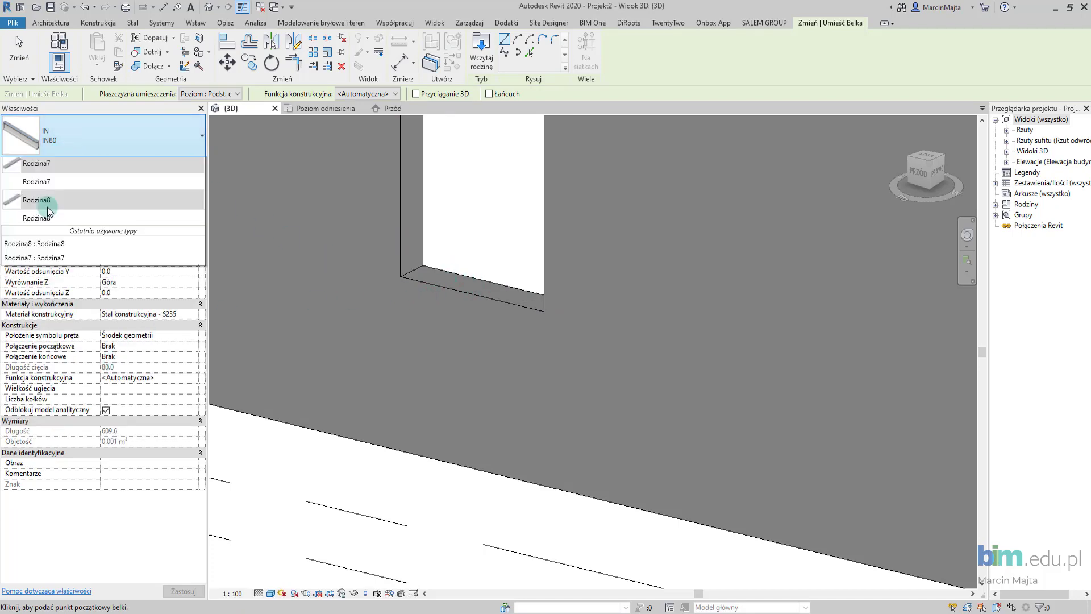
click(65, 364)
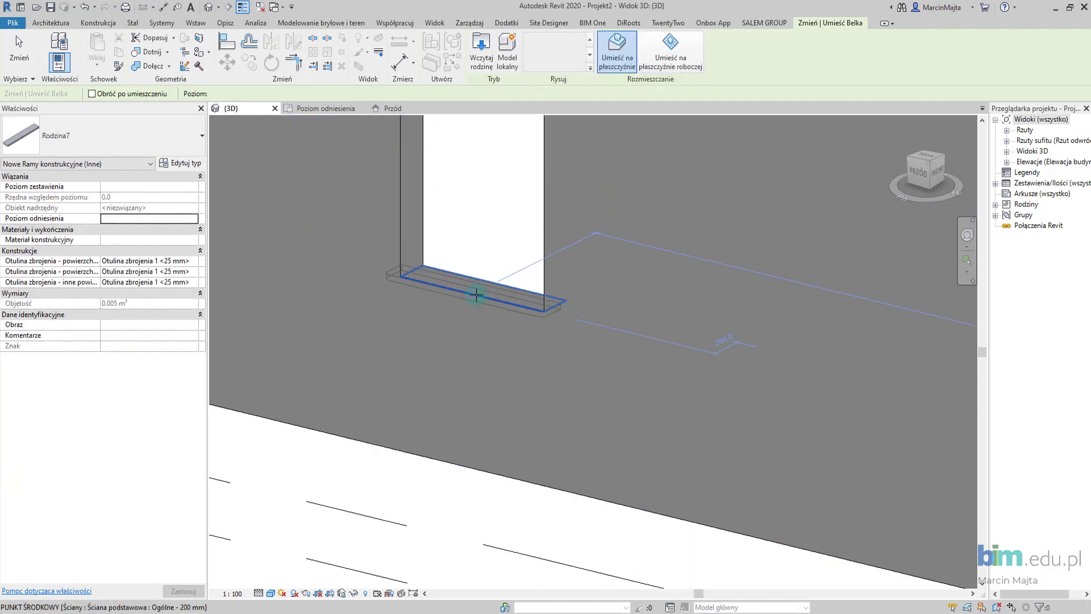
click(476, 294)
key(Escape)
key(Escape)
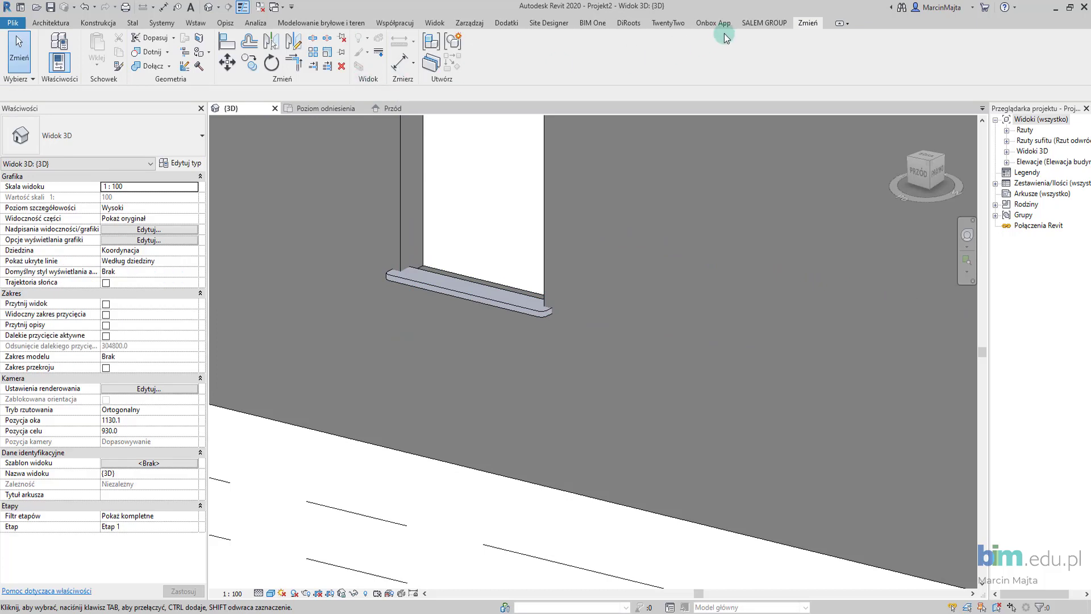
- Join the windowsill's geometry with the wall
click(147, 67)
click(424, 290)
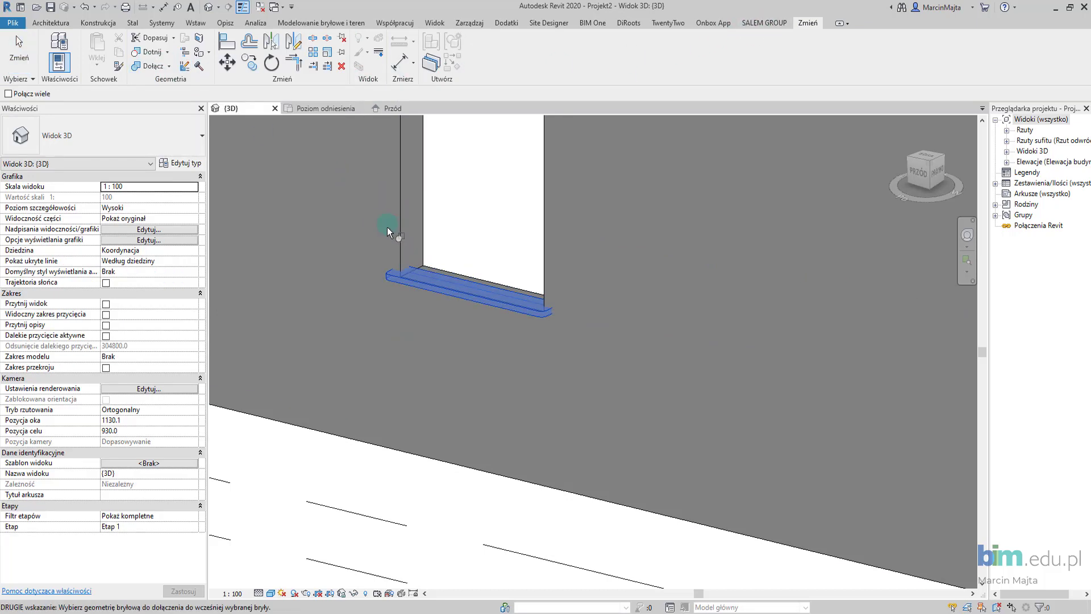
click(399, 451)
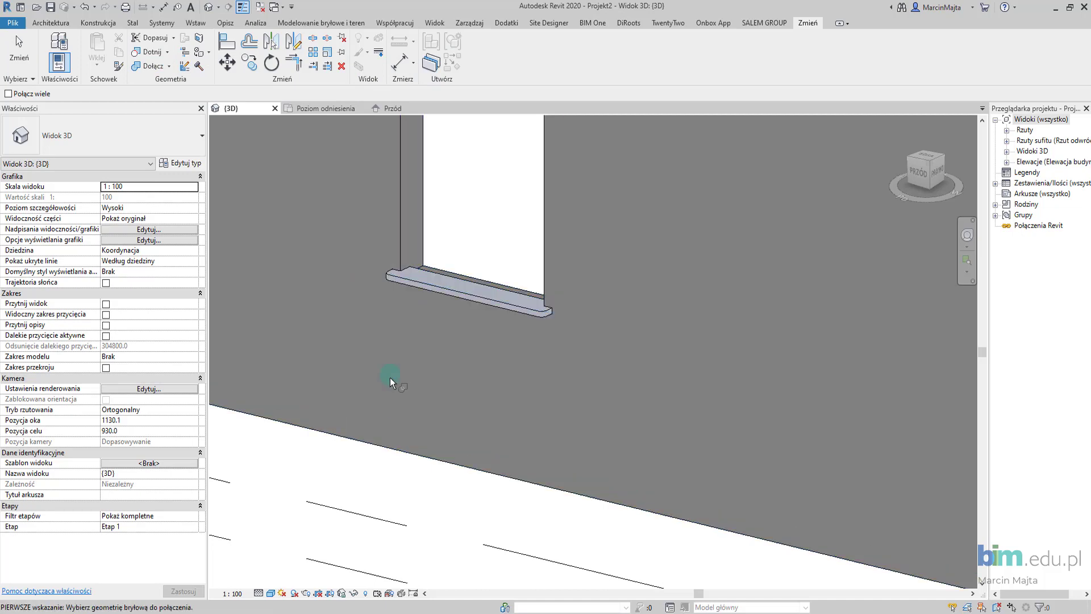
key(Escape)
scroll(407, 271, up, 3)
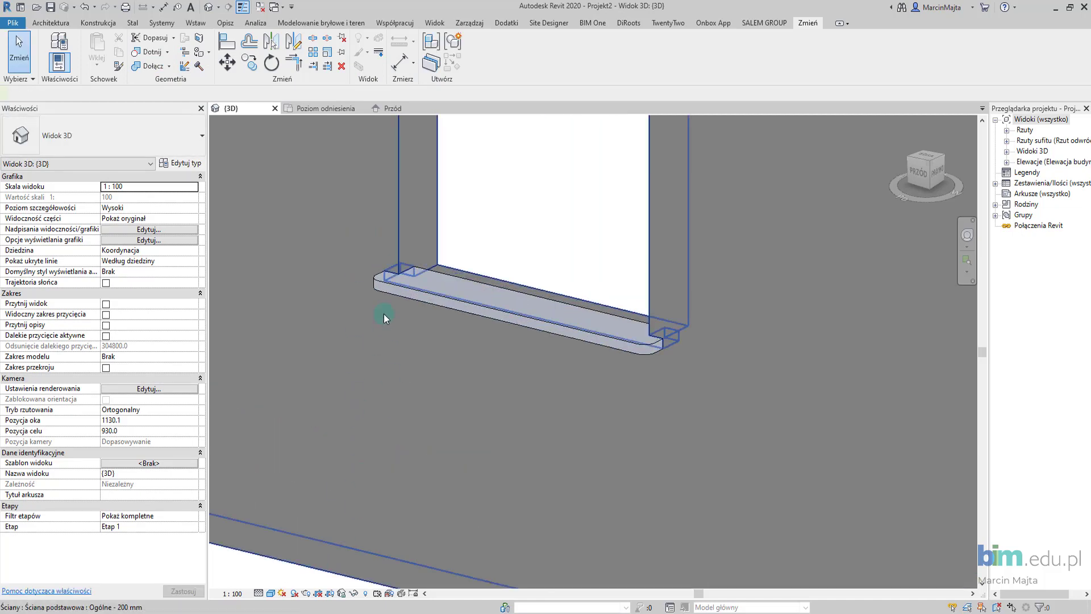
click(404, 261)
key(Escape)
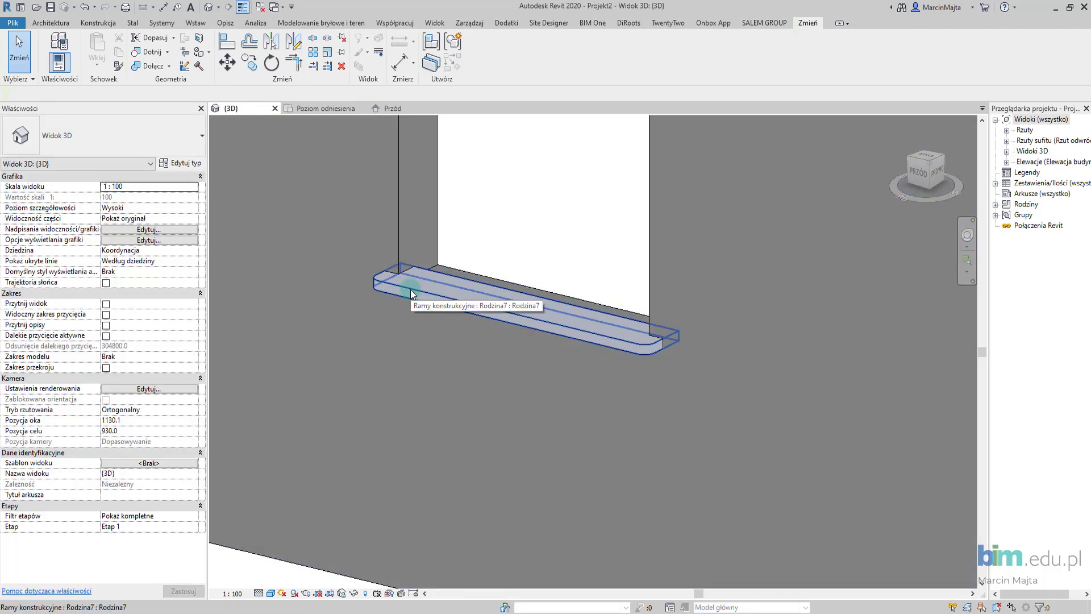
- Switch the join order between the sill and wall, then select the sill
click(169, 66)
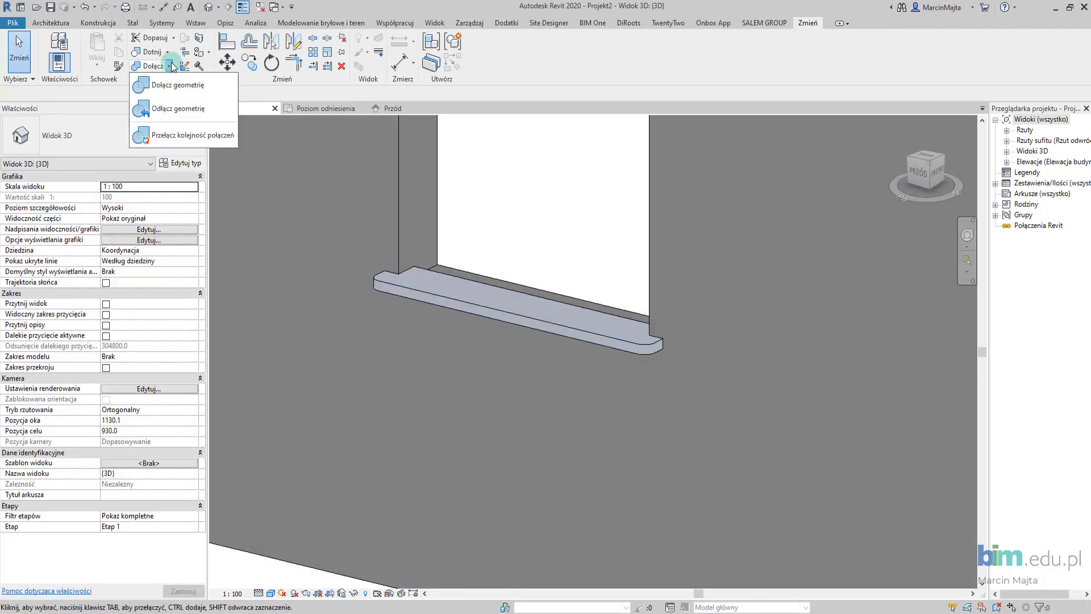
click(188, 134)
click(361, 290)
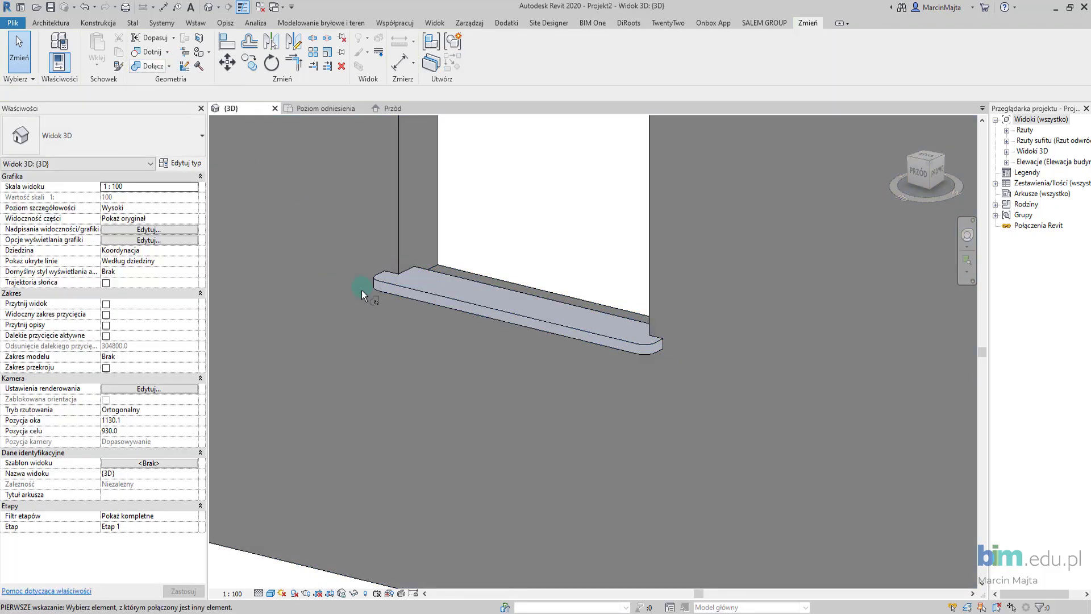
click(281, 560)
key(Escape)
click(404, 287)
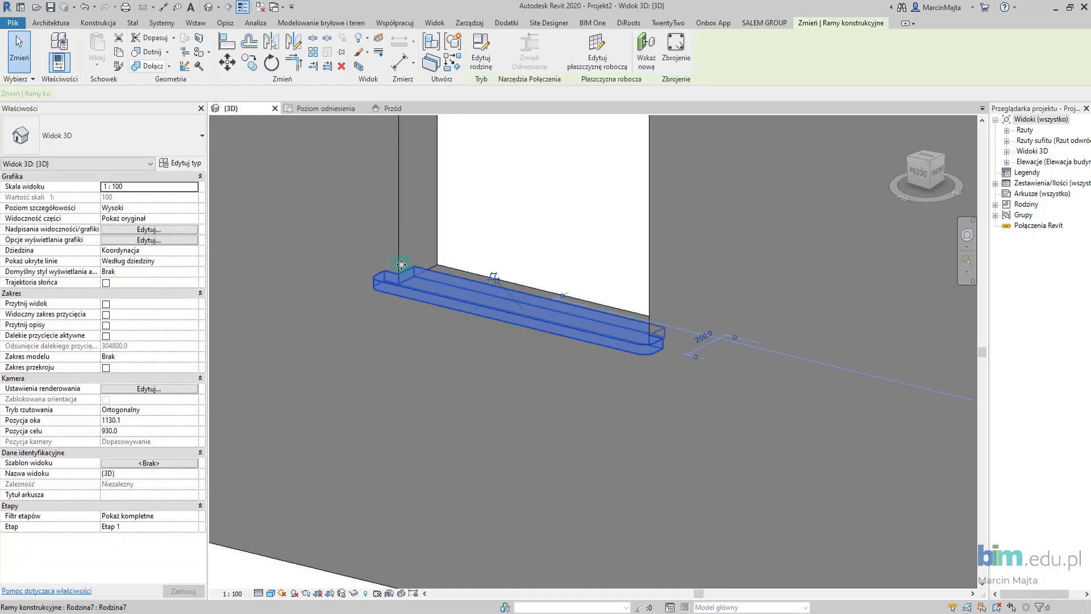
key(Escape)
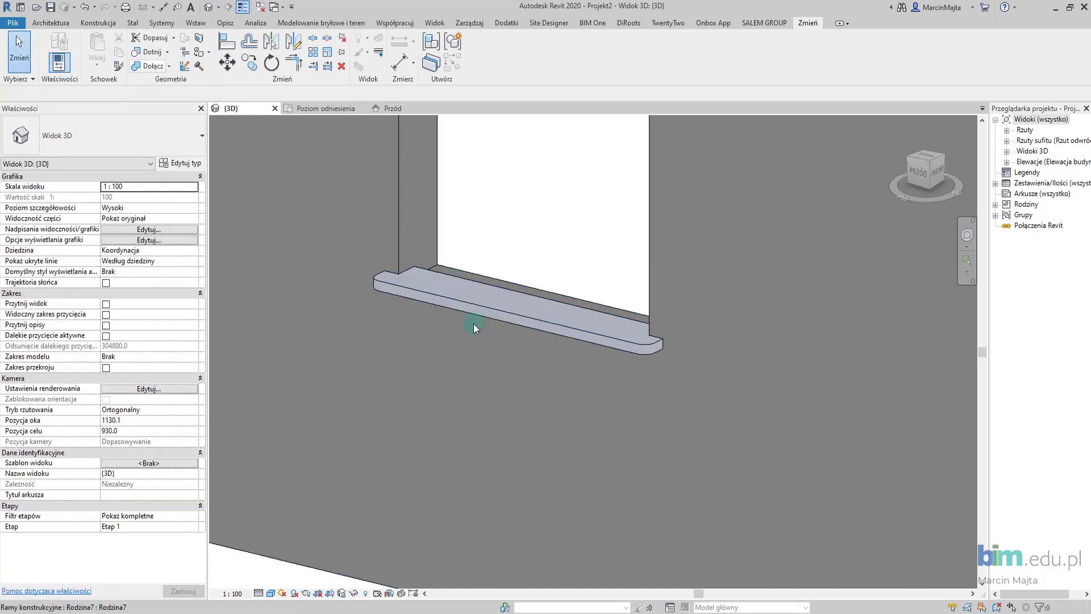
click(451, 295)
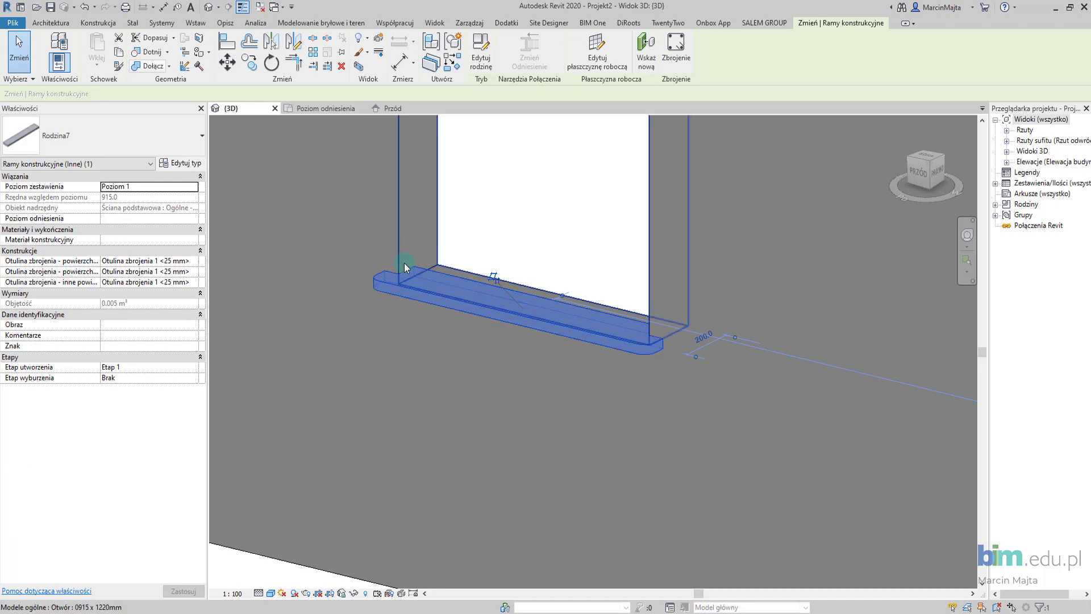
- After reviewing the current type properties, switch the windowsill to the Rodzina8 type
click(184, 166)
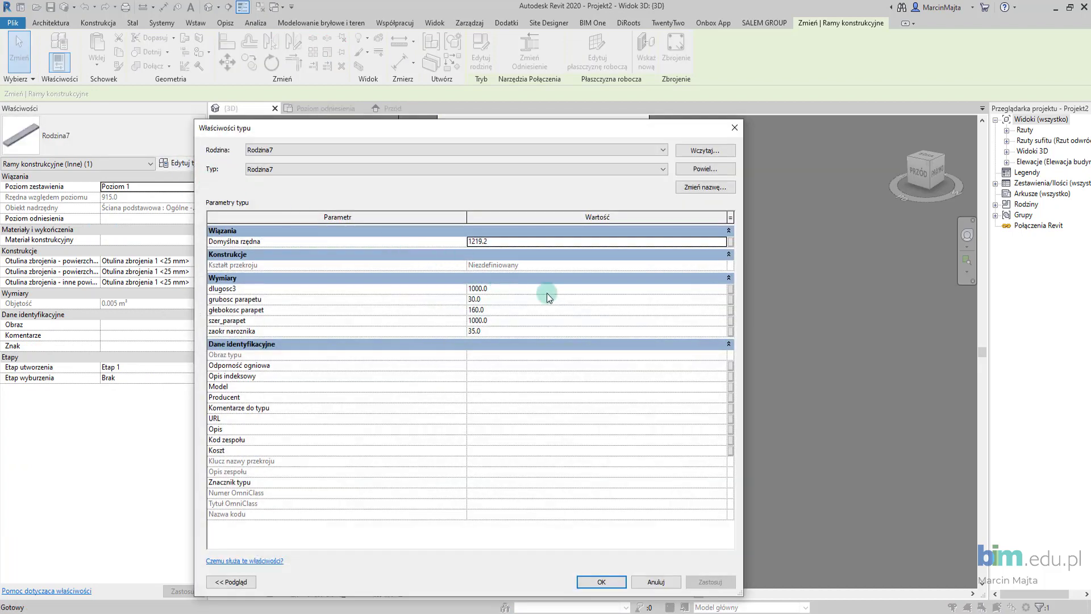
key(Escape)
key(Escape)
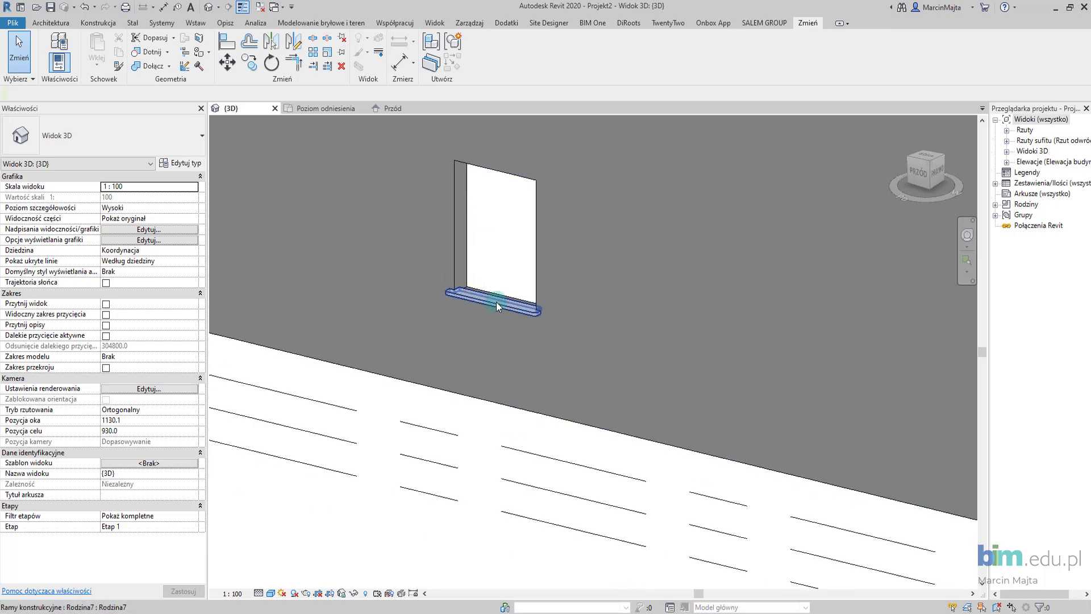
click(497, 302)
click(162, 146)
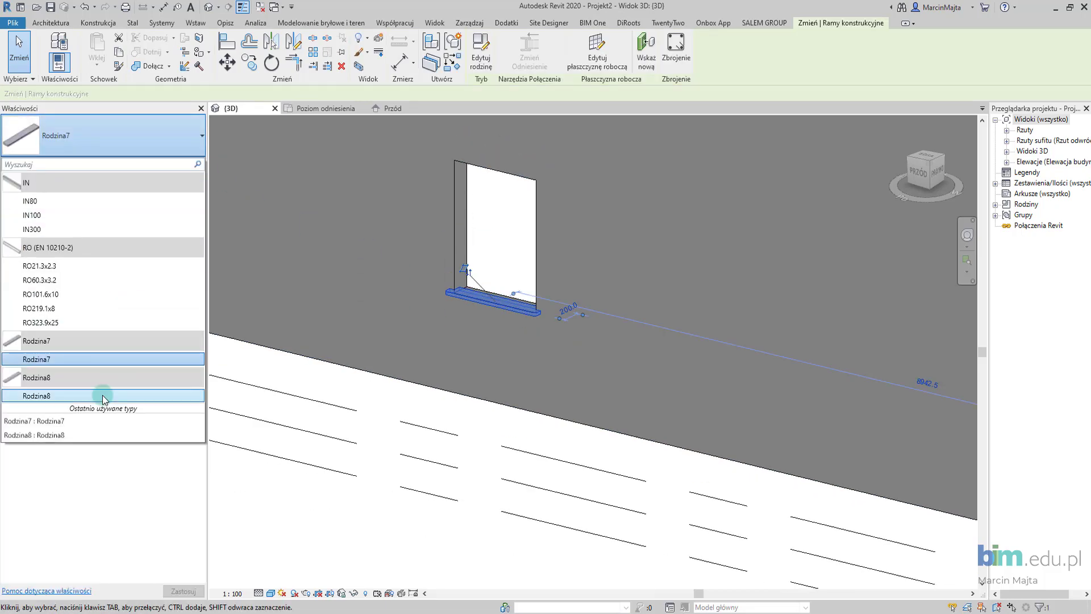
click(102, 434)
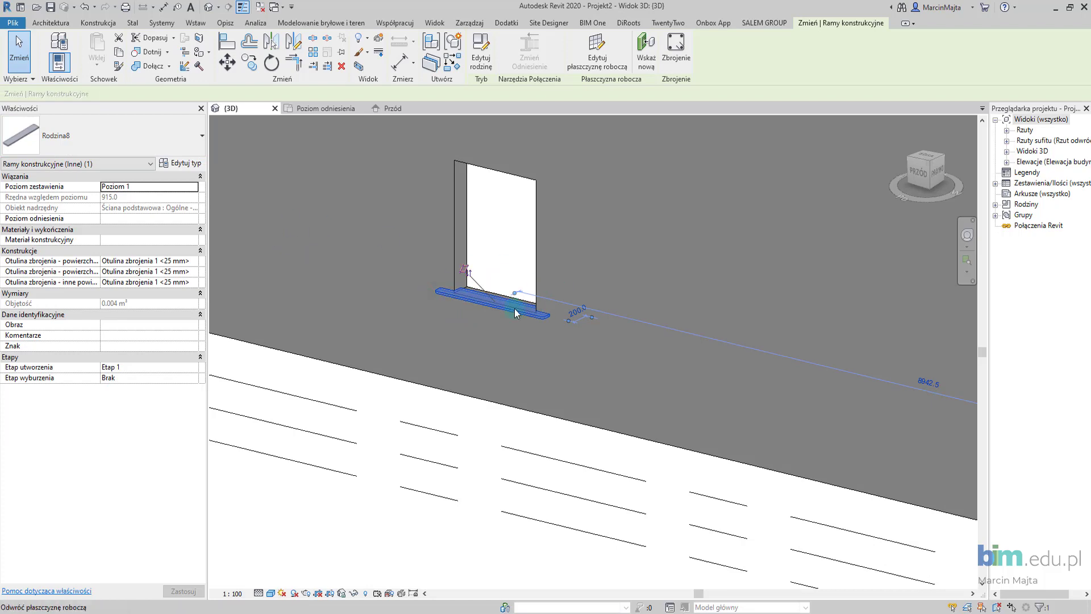
- Review Rodzina8's type properties without changes, then return to the family's reference-level plan
click(189, 168)
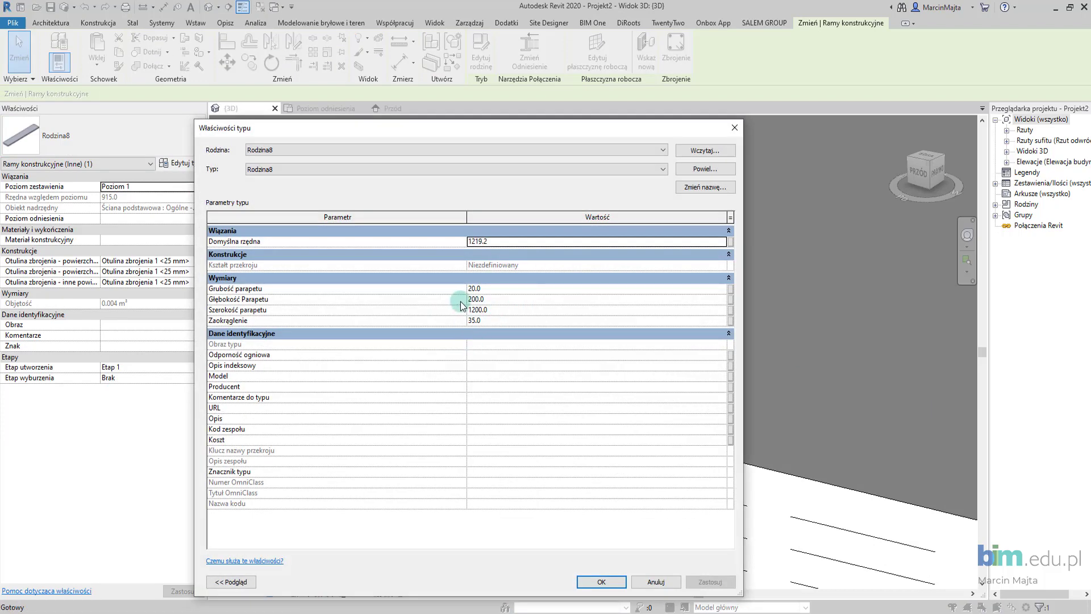
click(656, 581)
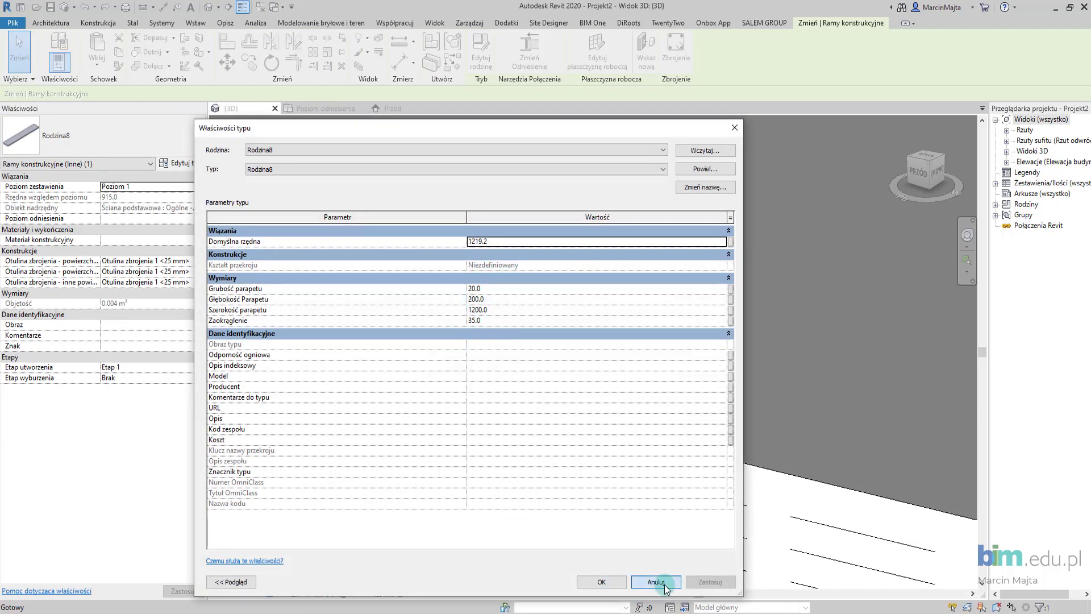
key(Escape)
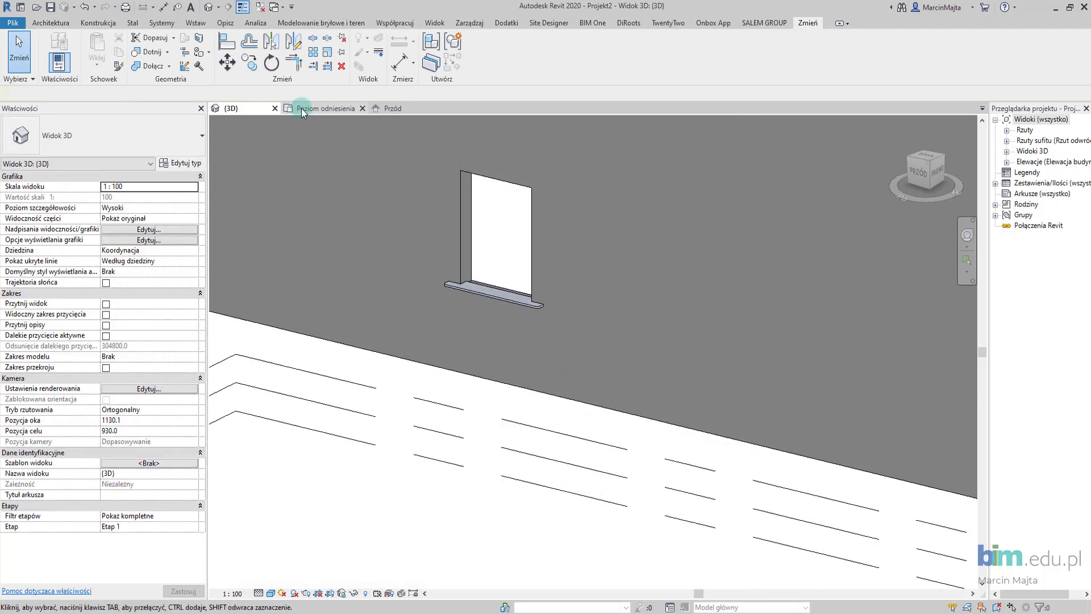
click(301, 107)
- Show Rodzina8's sill and slab in the default 3D view, shaded instead of Wireframe
scroll(523, 288, down, 2)
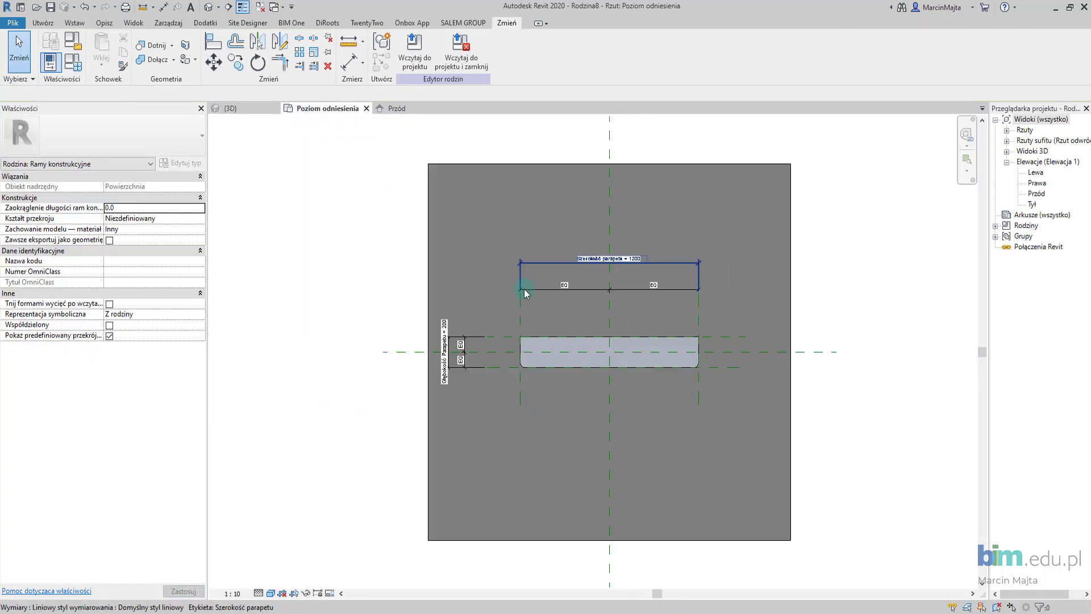
key(3)
key(d)
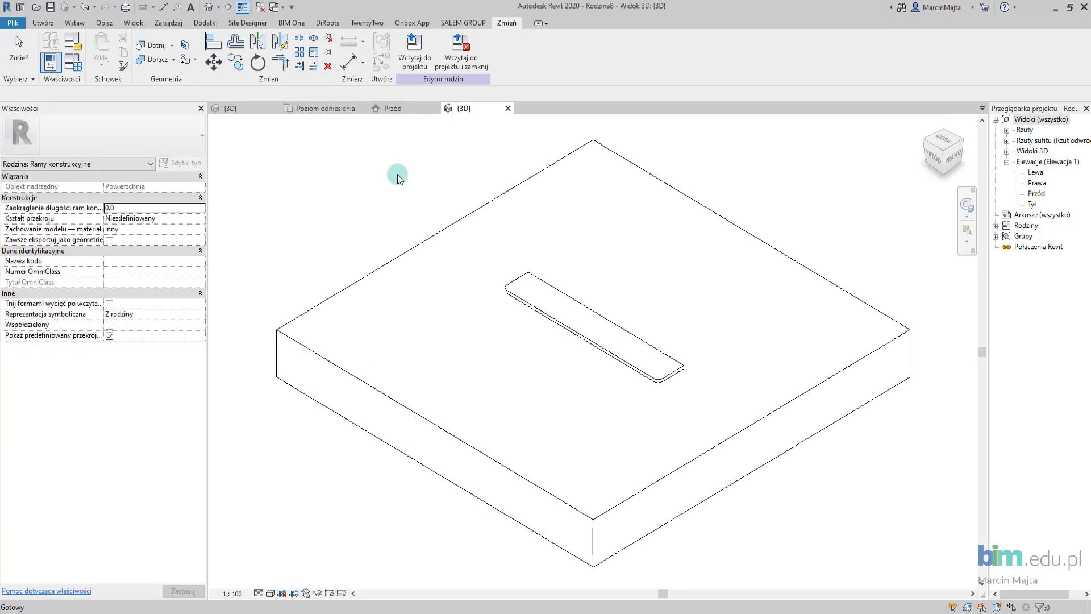
click(270, 593)
click(284, 567)
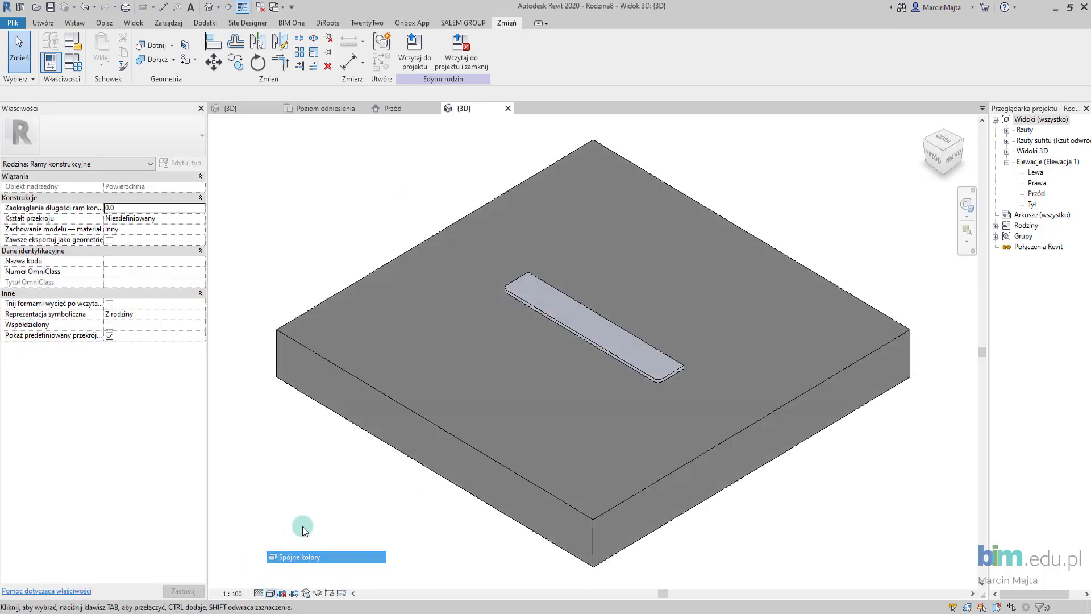